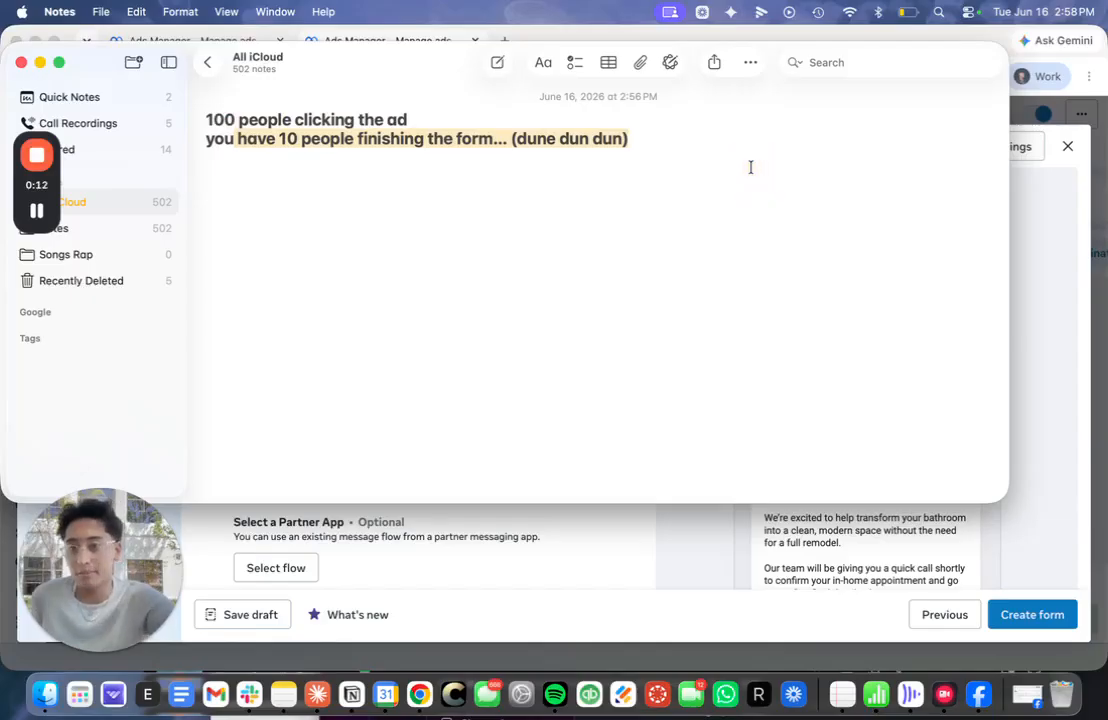
- Correct the note's second line to read "(dun dun dun)" and add "15-20%" below it, separated by a blank line
left_click(556, 141)
key("BackSpace")
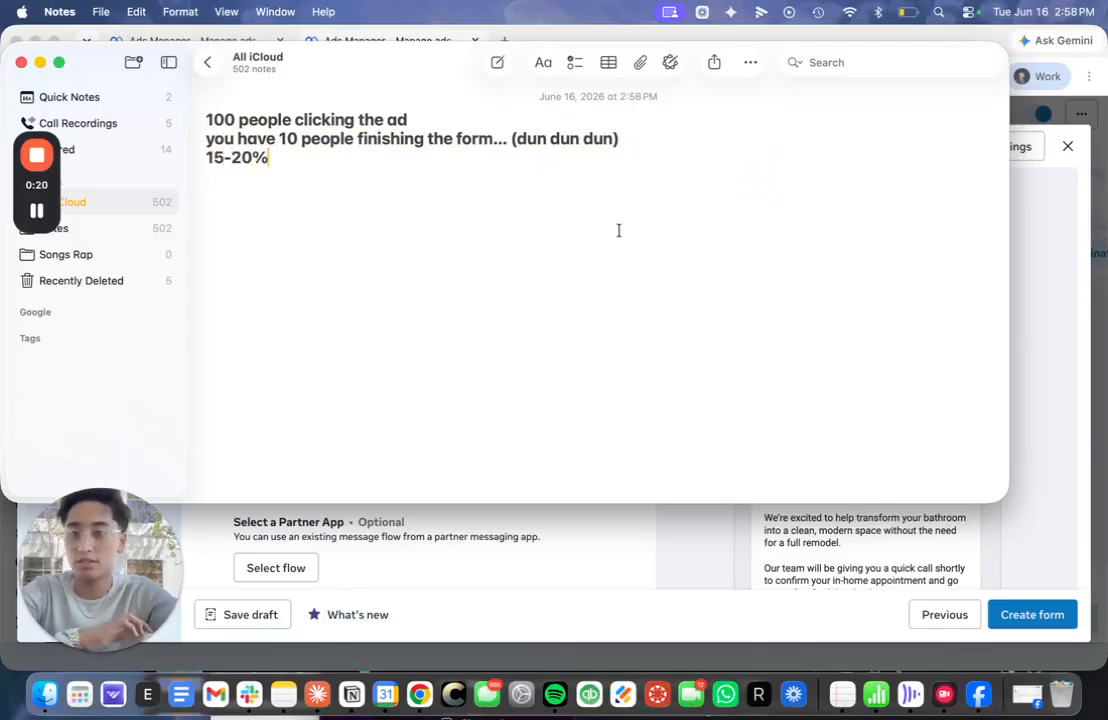
key("Return")
left_click_drag(396, 228, 178, 173)
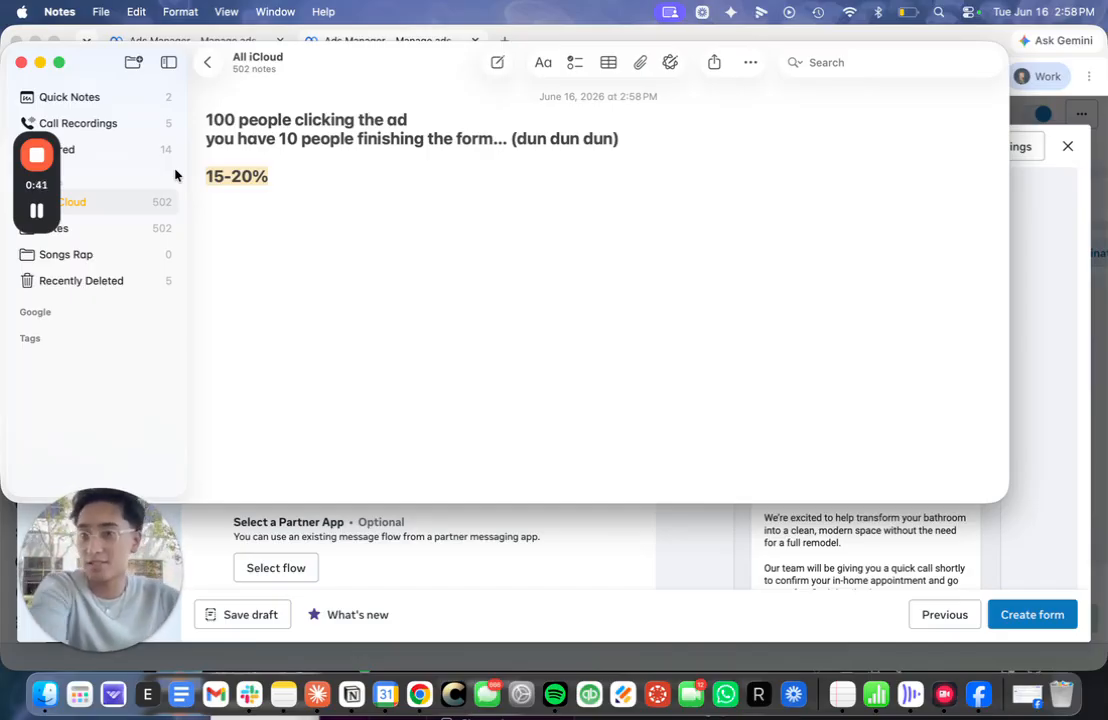
left_click(303, 271)
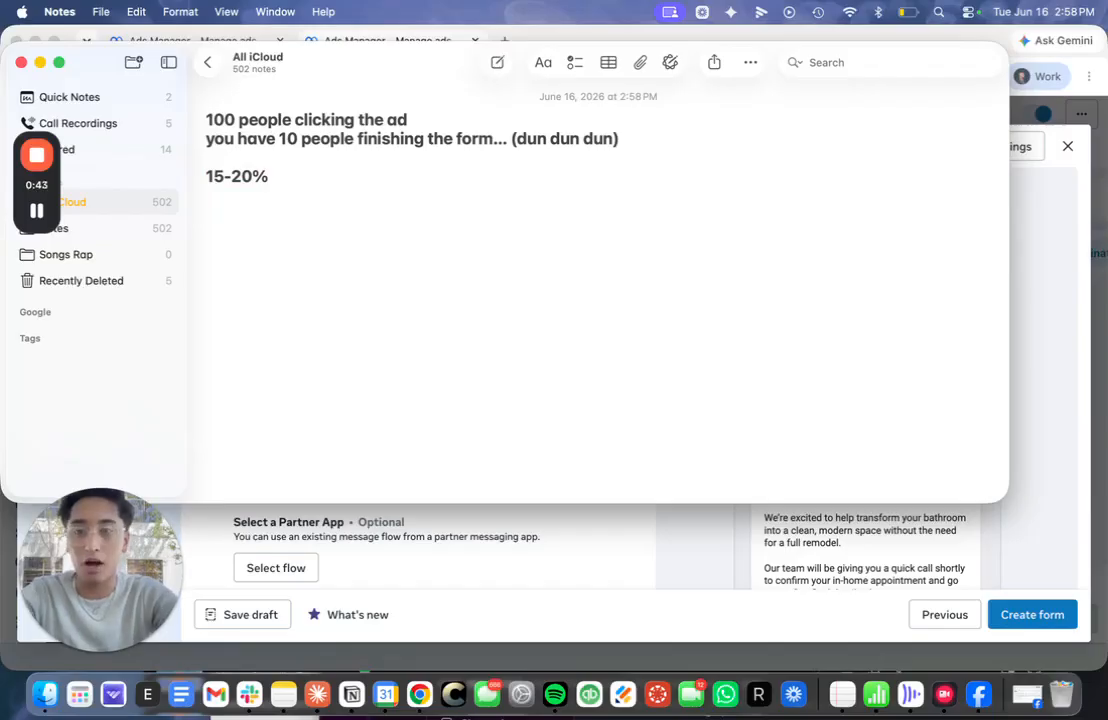
key("BackSpace")
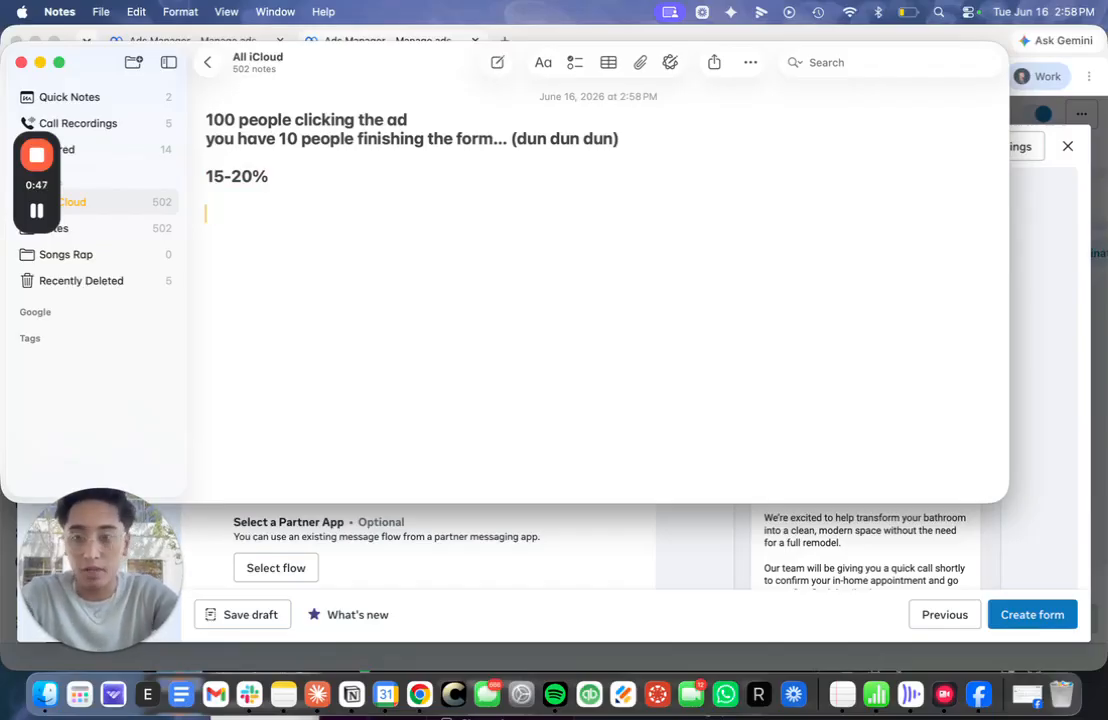
type("5")
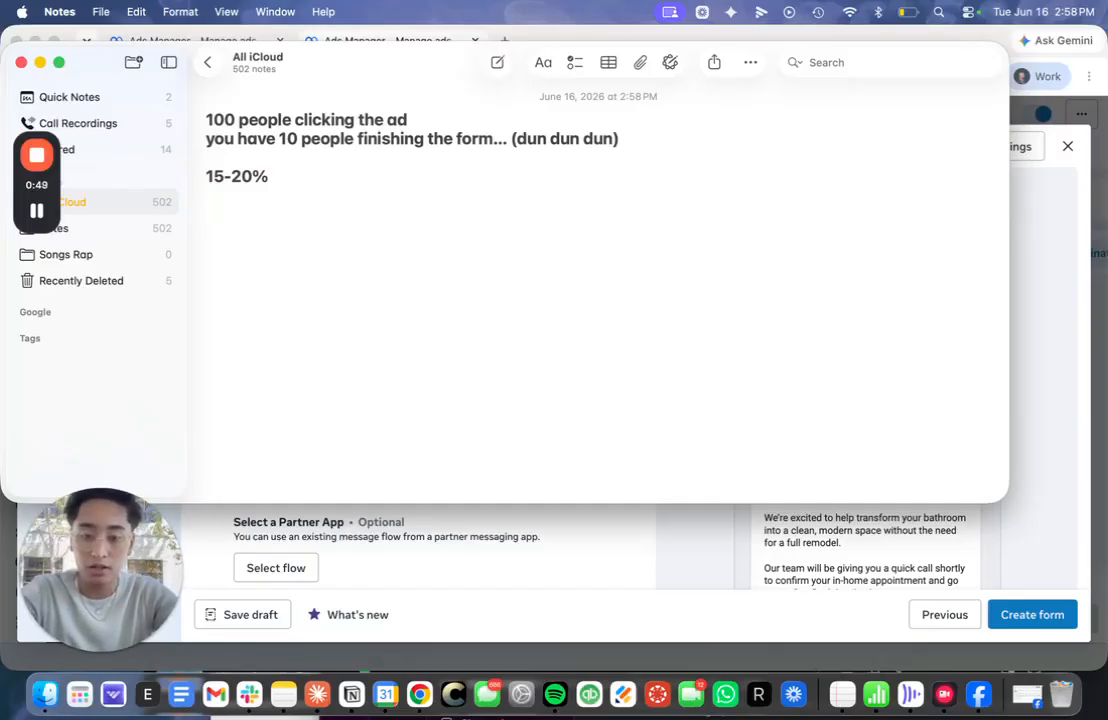
type("50")
left_click_drag(196, 119, 414, 136)
left_click(240, 173)
left_click(335, 202)
left_click_drag(262, 216, 203, 215)
key("BackSpace")
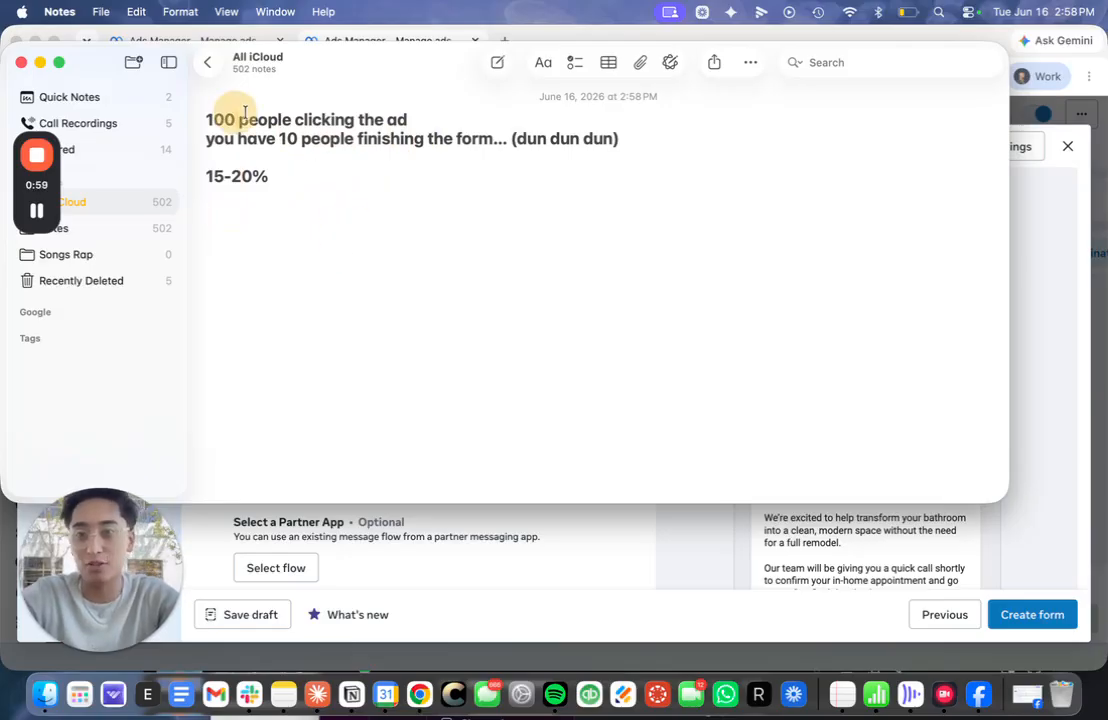
left_click_drag(279, 138, 403, 138)
left_click(403, 140)
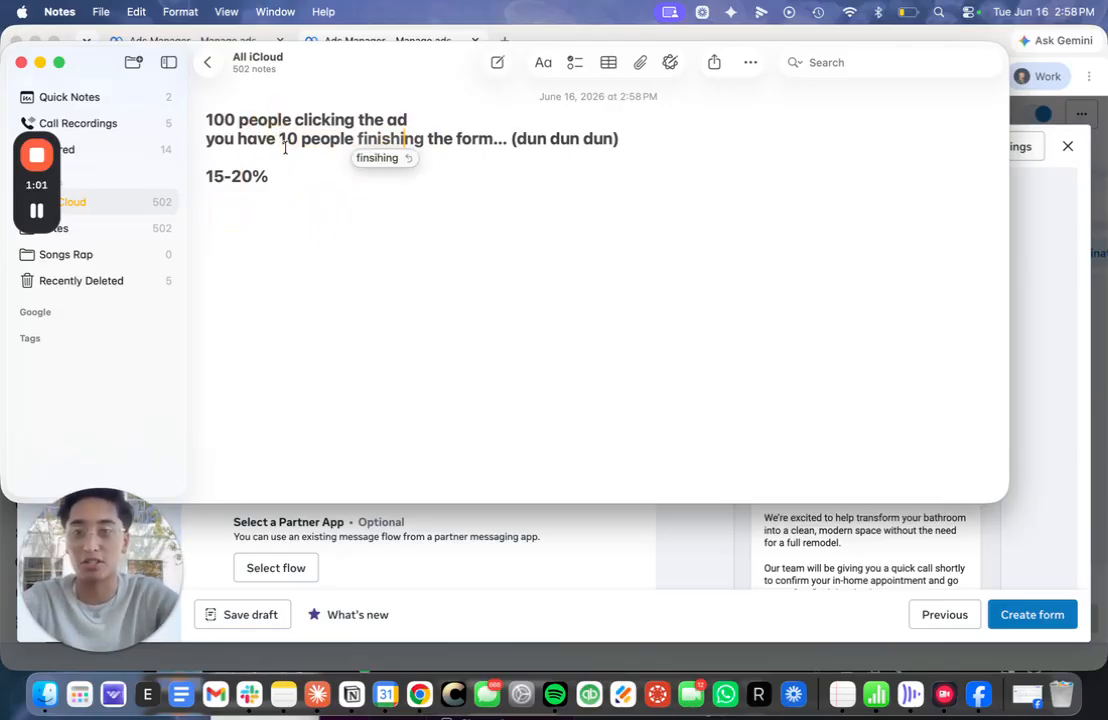
left_click_drag(270, 178, 205, 178)
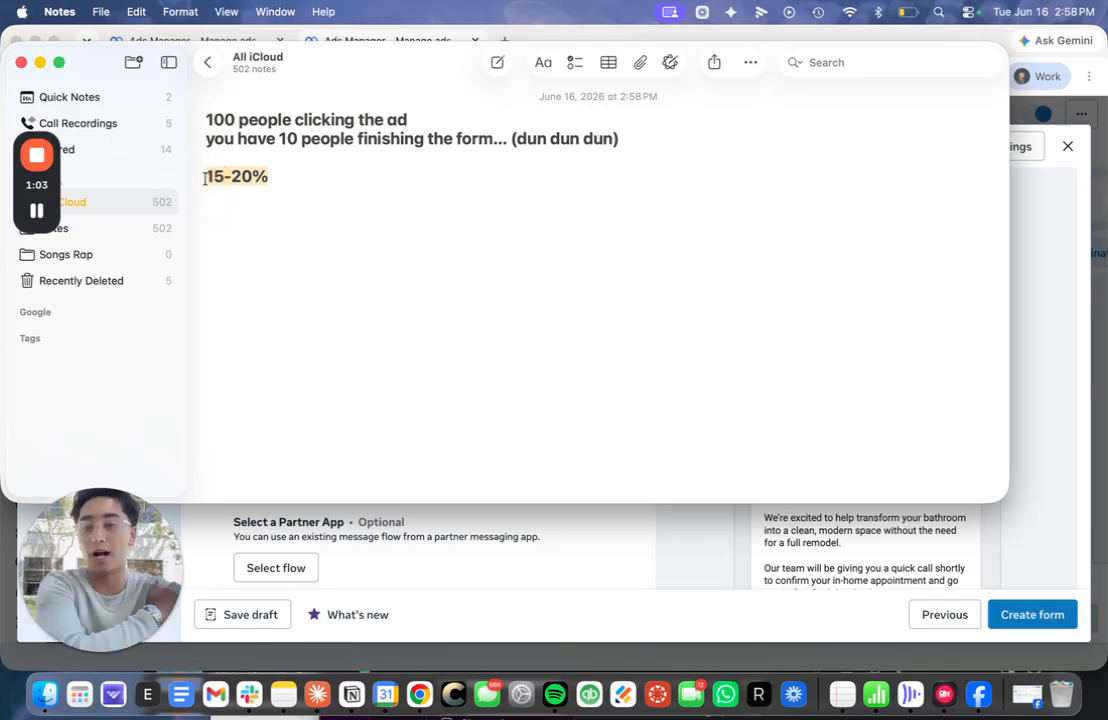
left_click(215, 172)
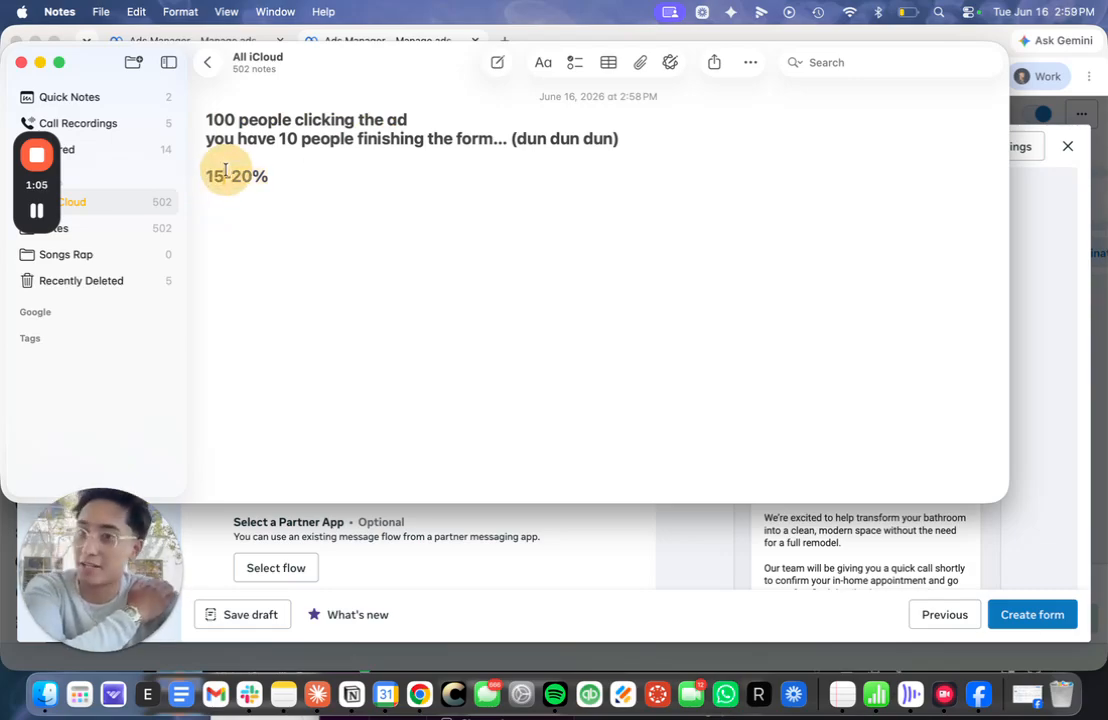
left_click(300, 170)
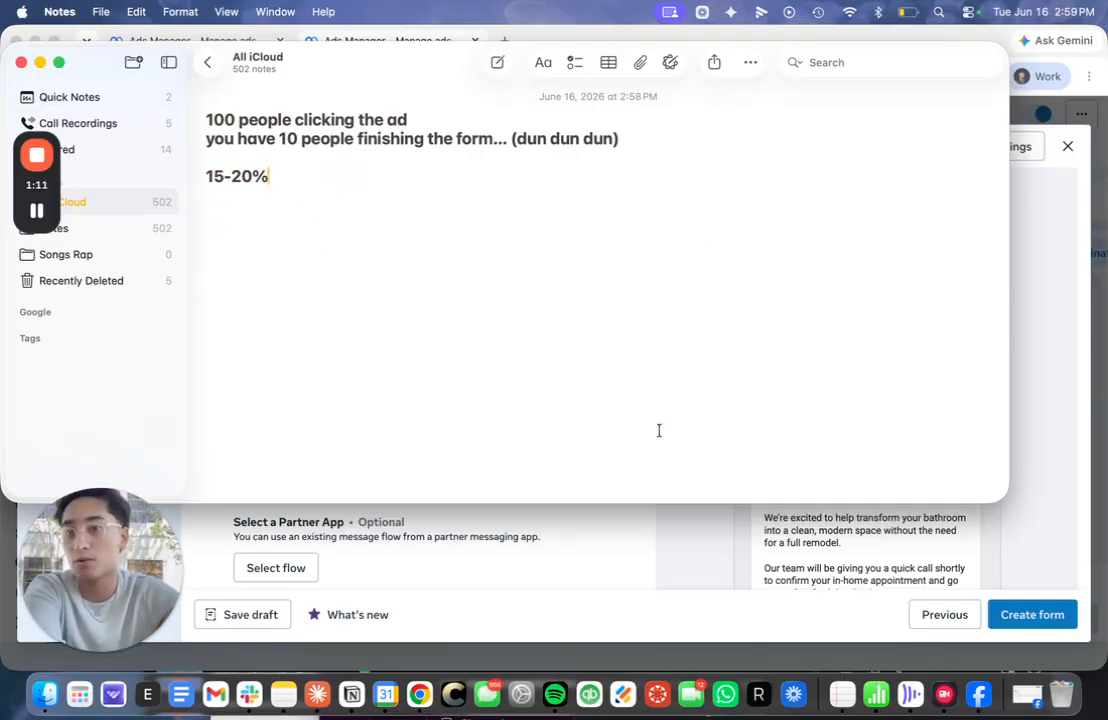
- Delete all the text in the note and close the Notes window to return to the lead form in Chrome
key("cmd+a")
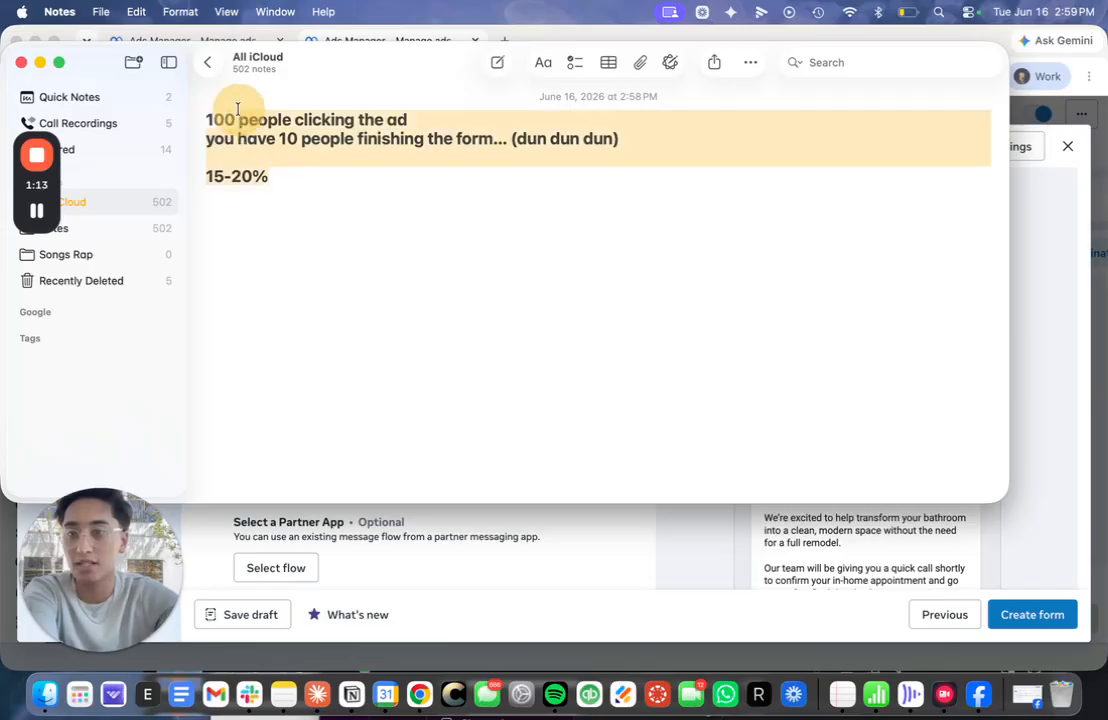
key("BackSpace")
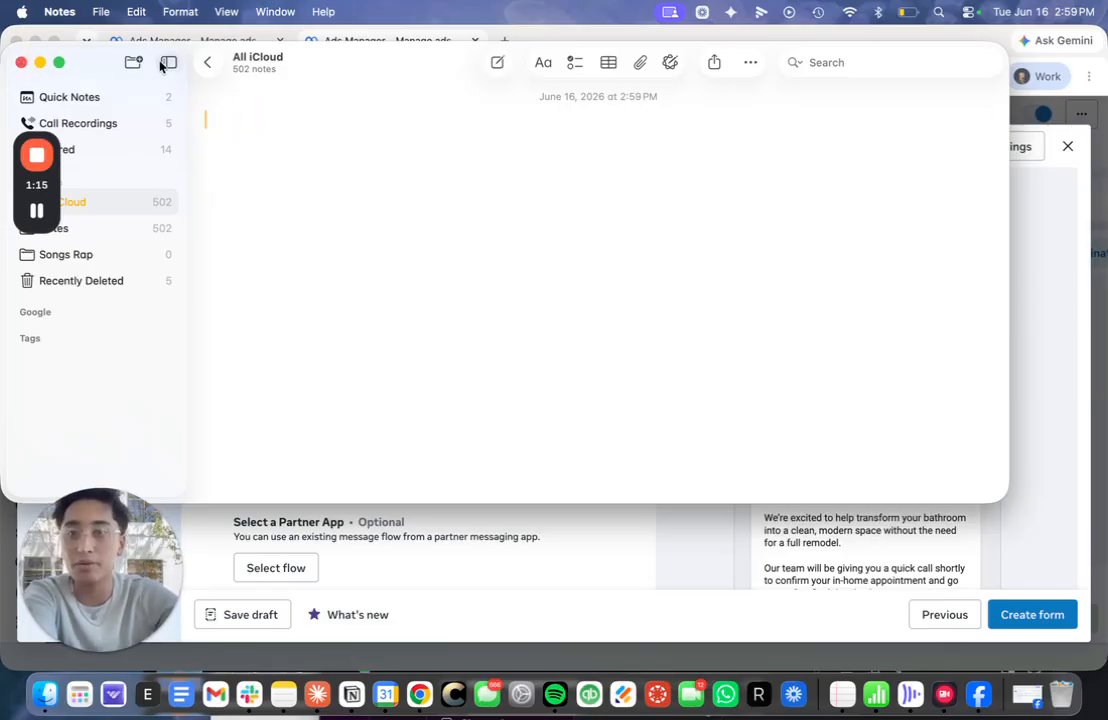
left_click(19, 61)
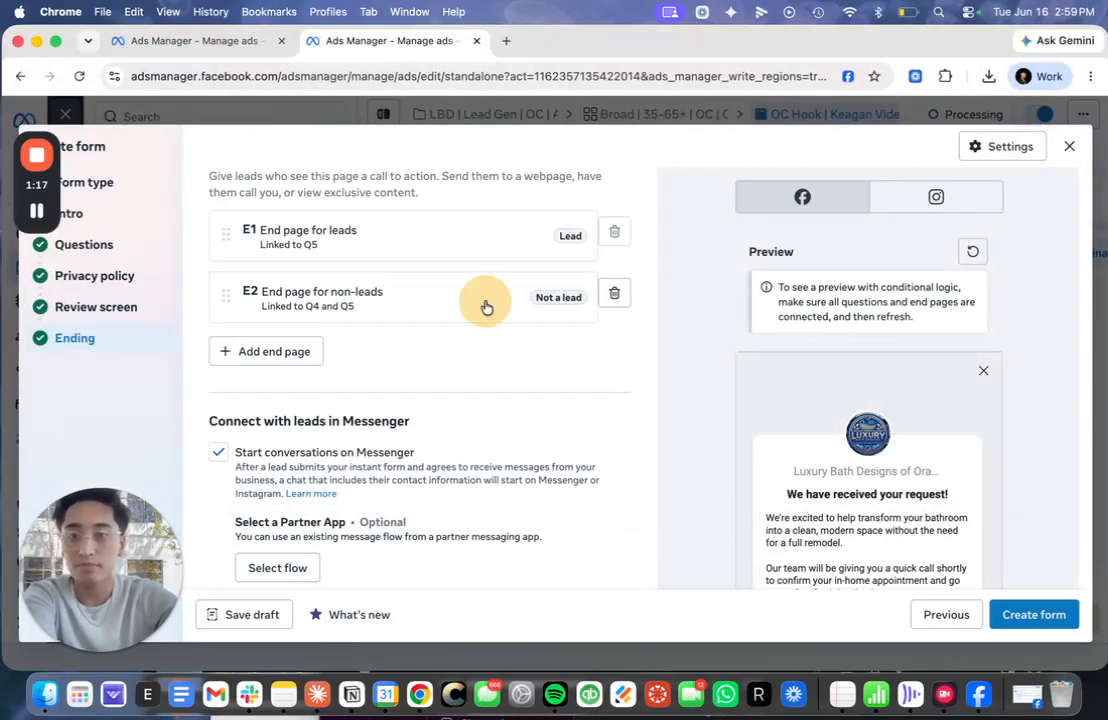
- Review the form's type and Flexible form delivery settings, as well as the optional greeting in its intro
left_click(109, 226)
left_click(111, 184)
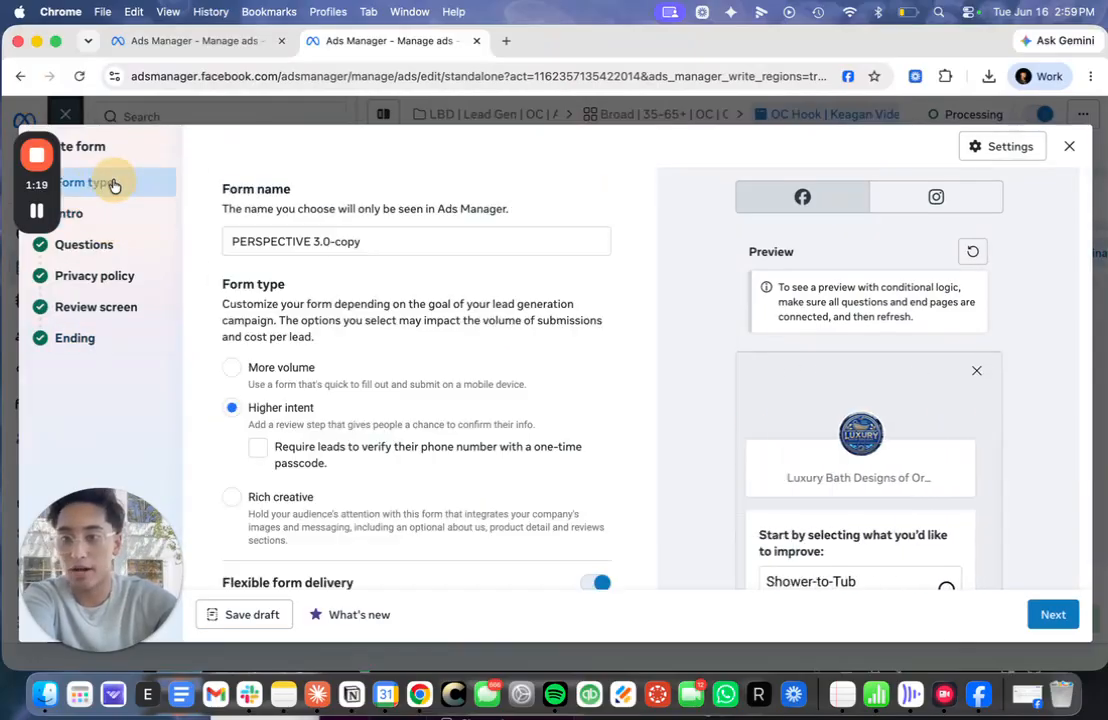
scroll(440, 403, "down", 3)
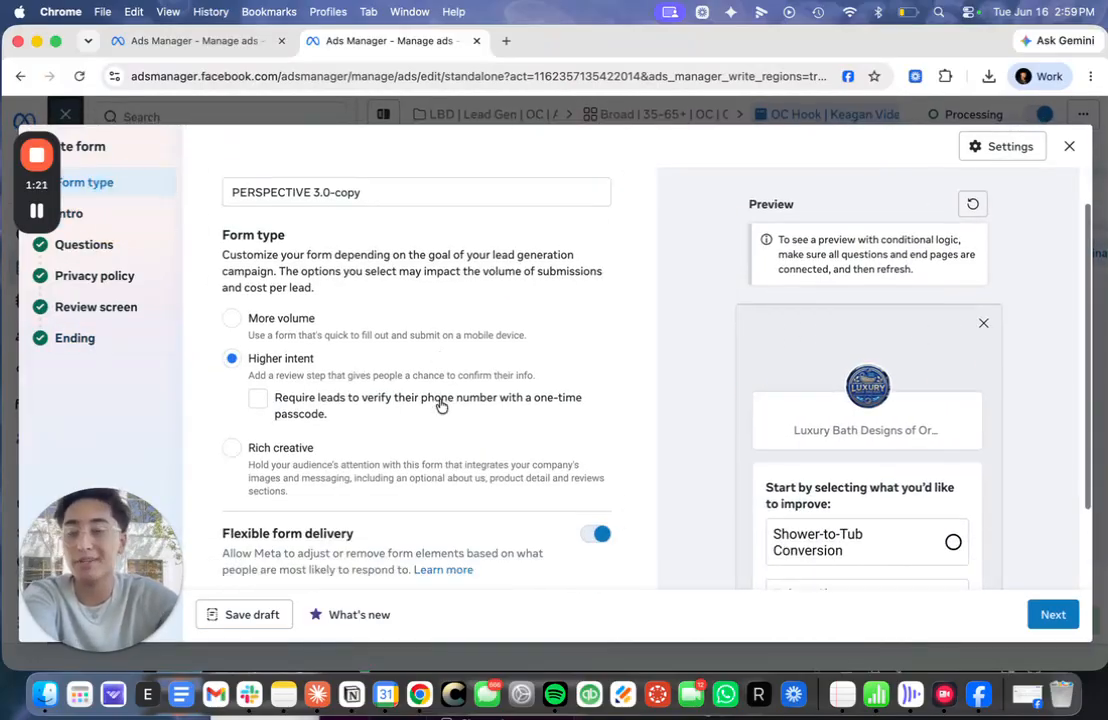
scroll(410, 390, "up", 3)
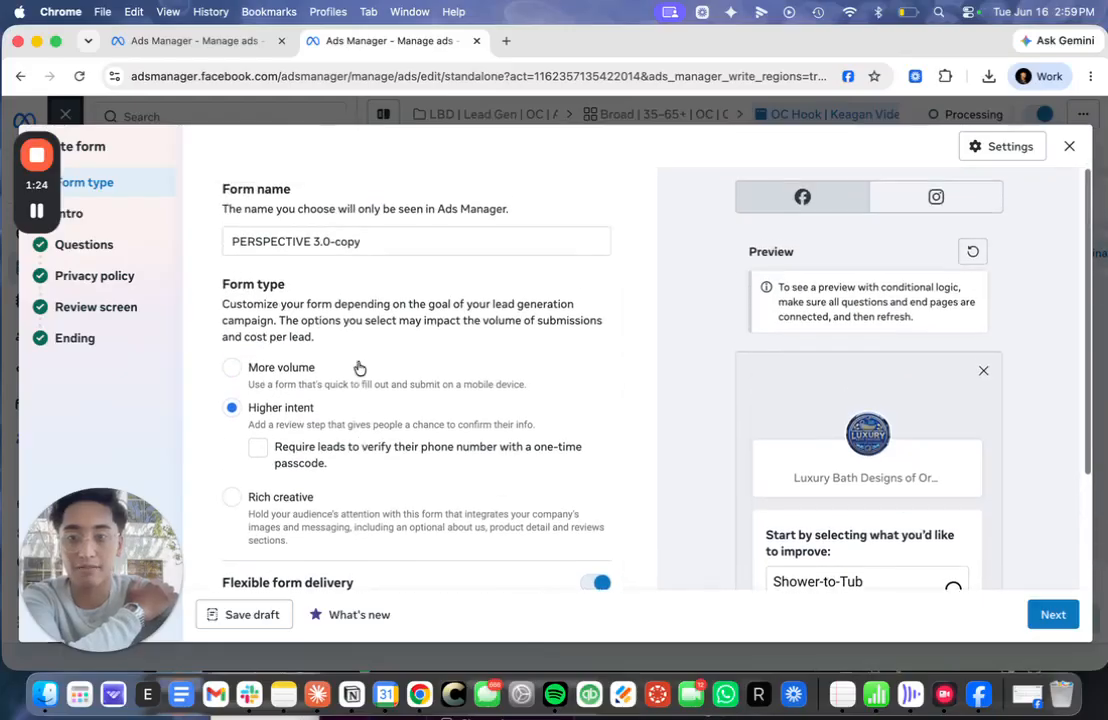
scroll(392, 348, "down", 3)
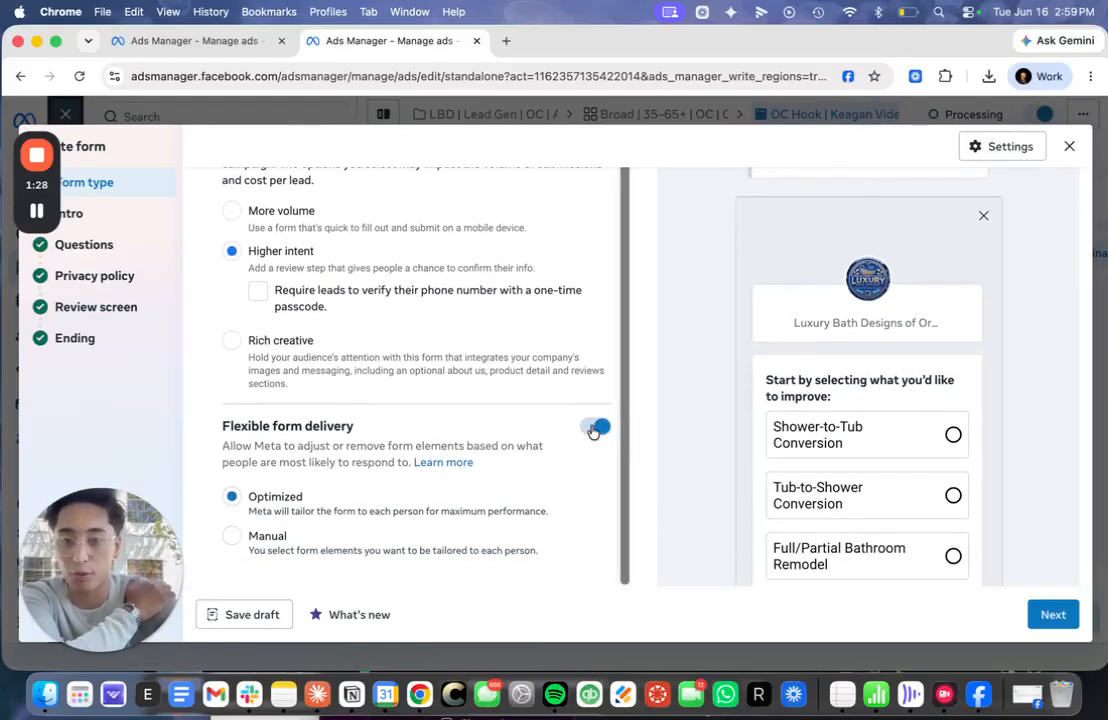
left_click(91, 216)
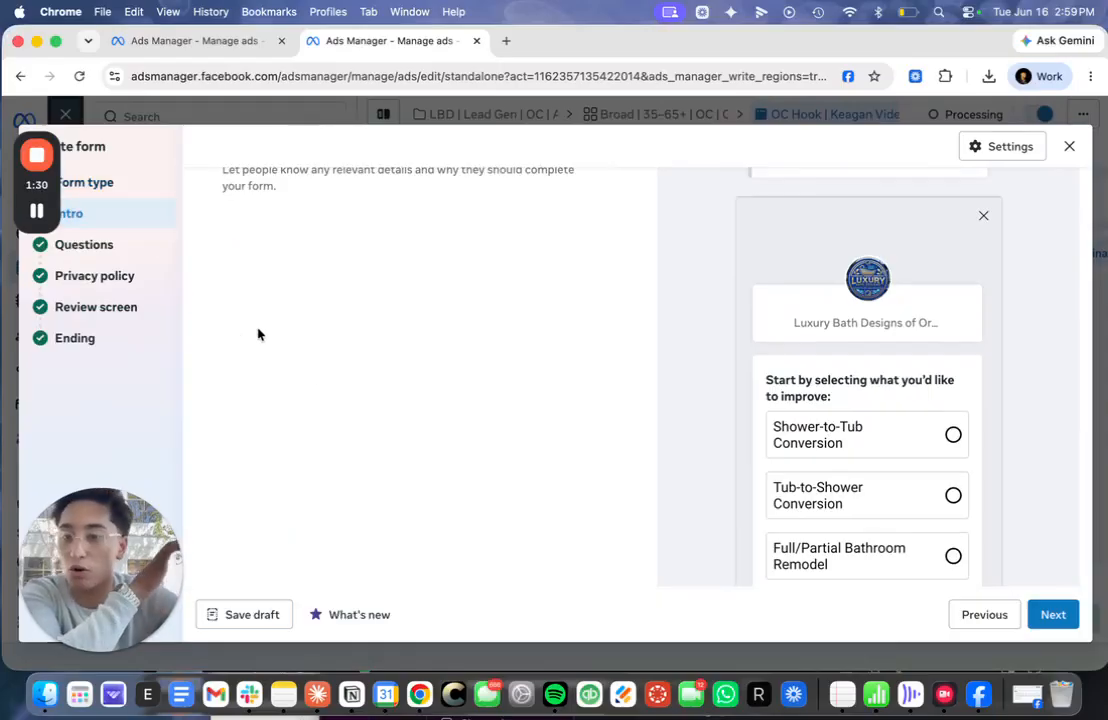
scroll(284, 314, "up", 3)
scroll(453, 415, "down", 2)
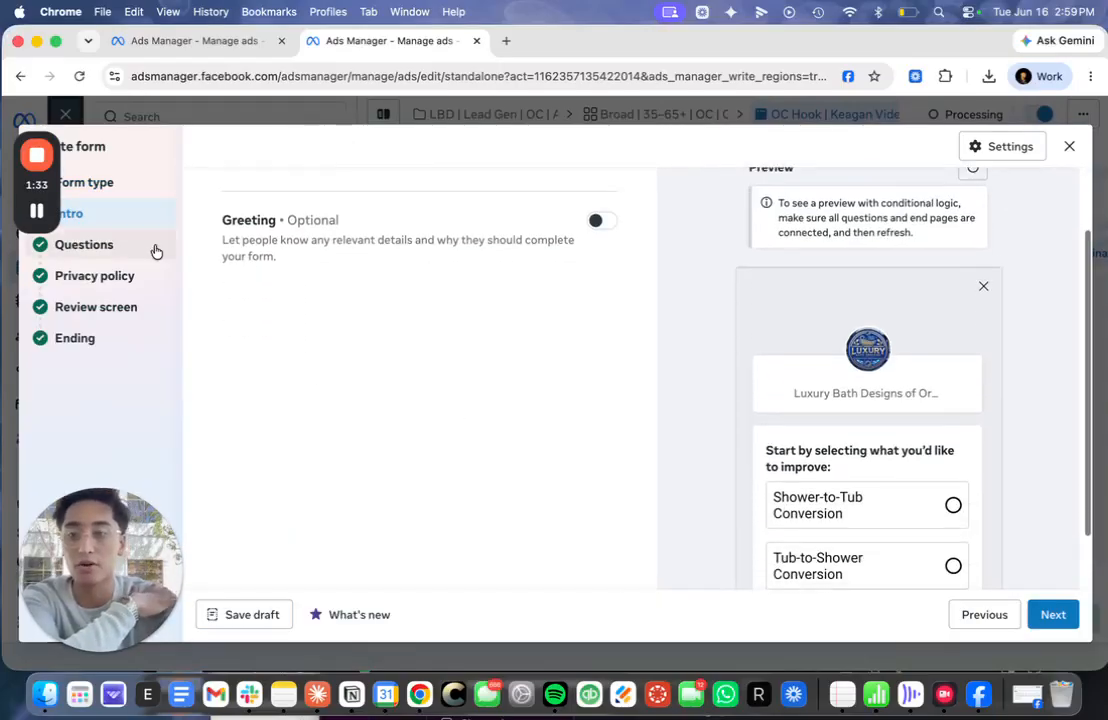
- Go through the form's question list and examine question 5 on homeowner availability, including its answers and conditional logic
left_click(84, 245)
scroll(458, 385, "down", 2)
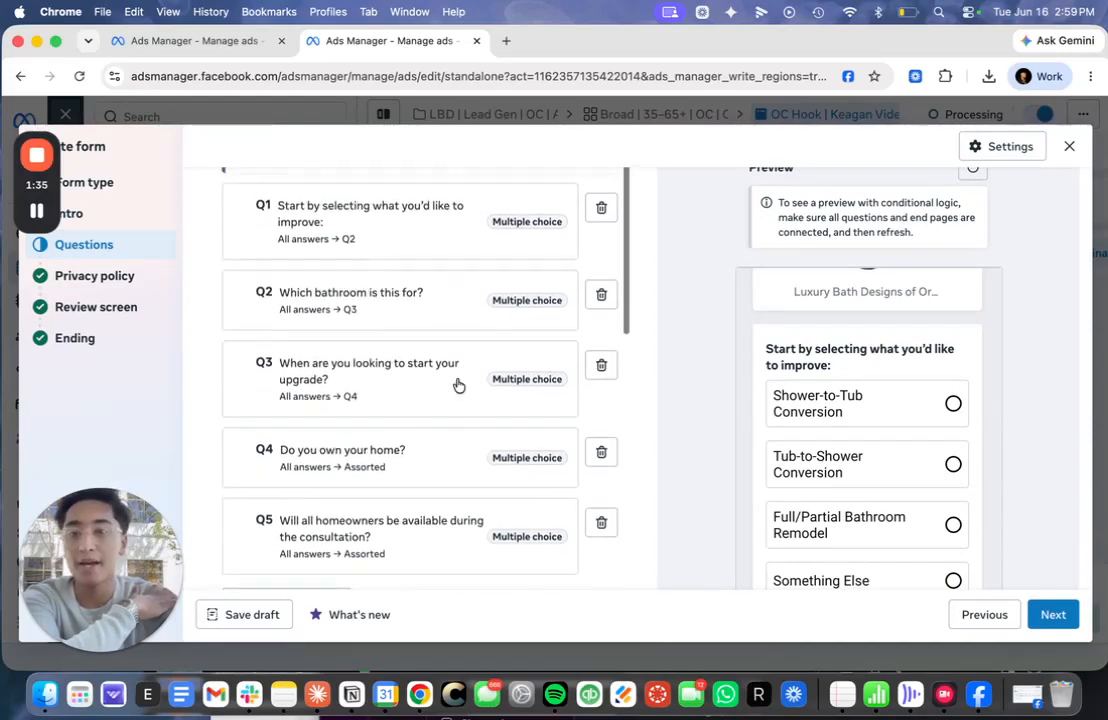
scroll(371, 517, "down", 2)
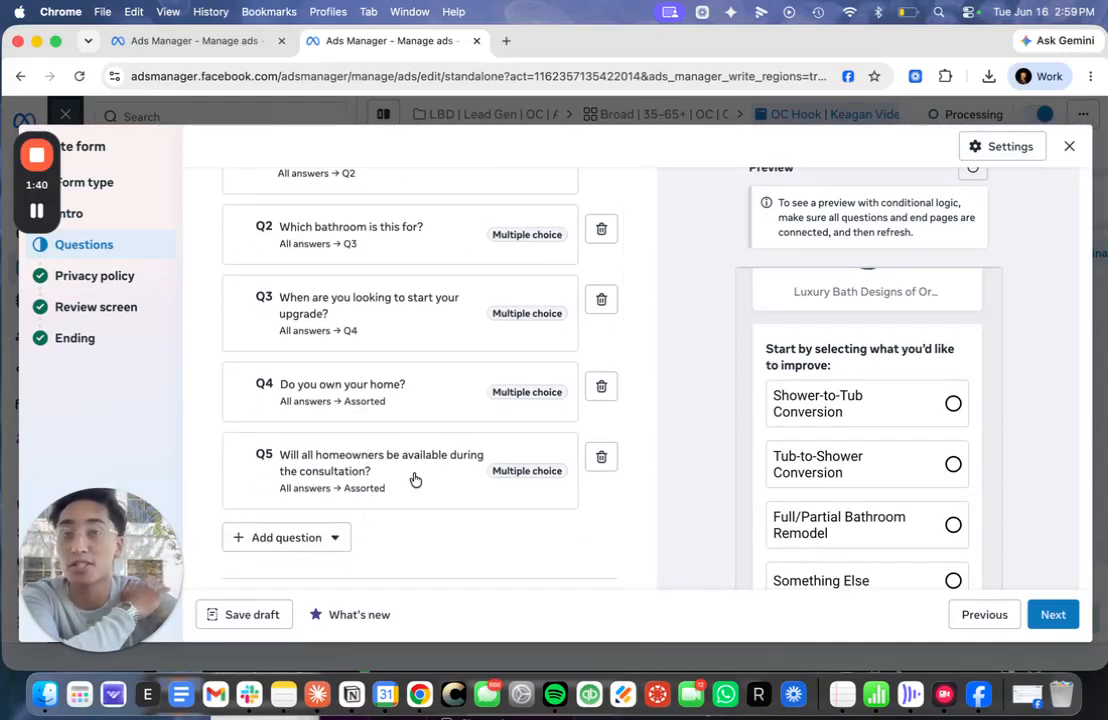
scroll(415, 480, "down", 1)
left_click(386, 438)
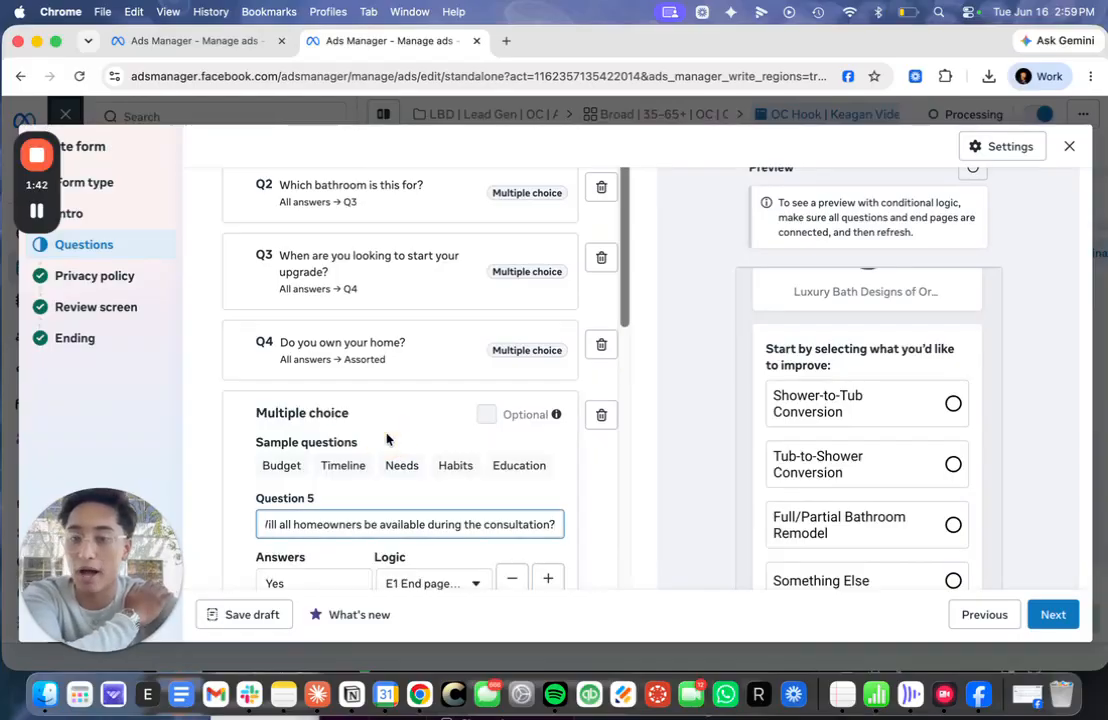
scroll(386, 438, "down", 5)
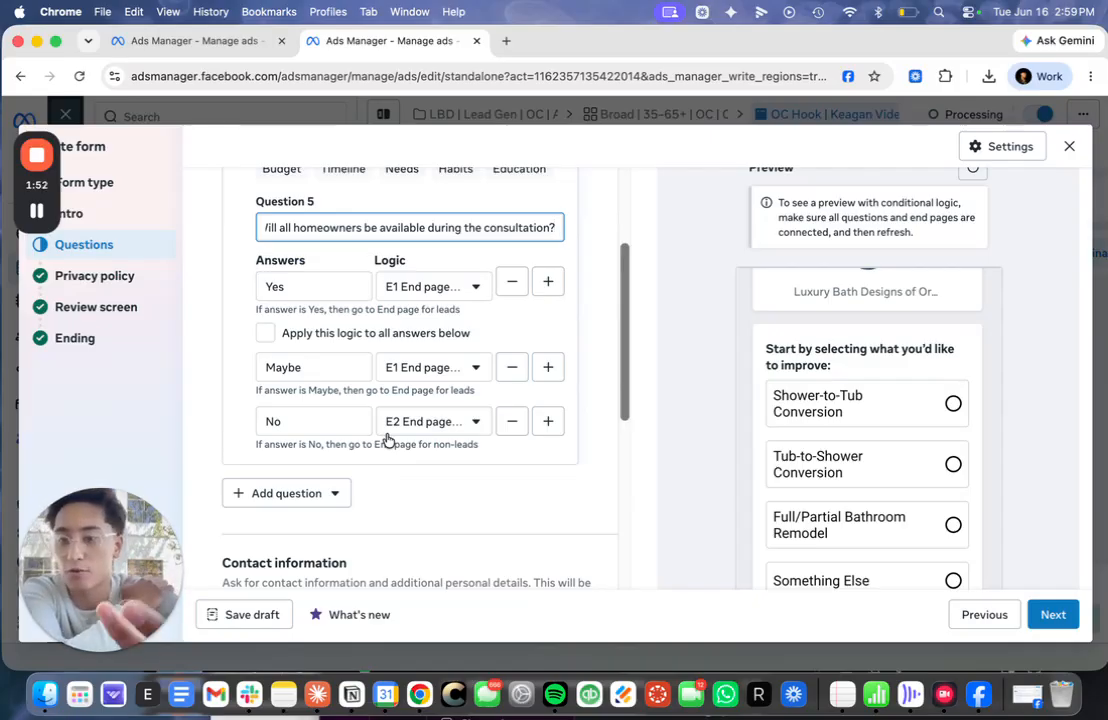
scroll(346, 408, "up", 2)
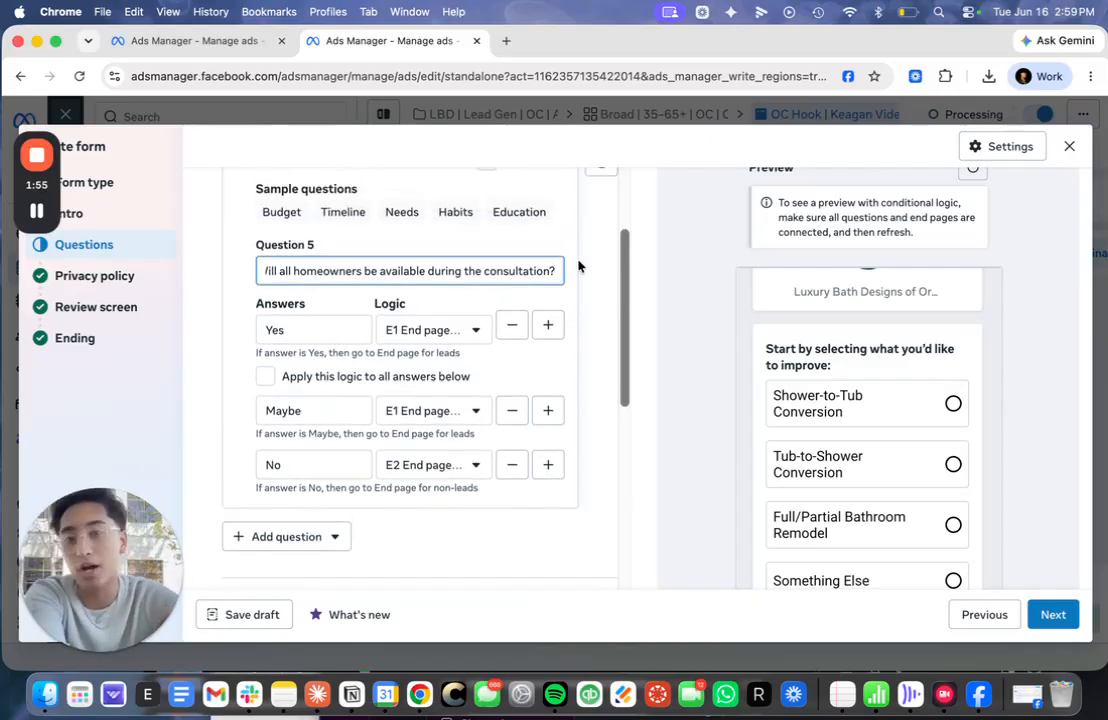
left_click_drag(315, 271, 443, 271)
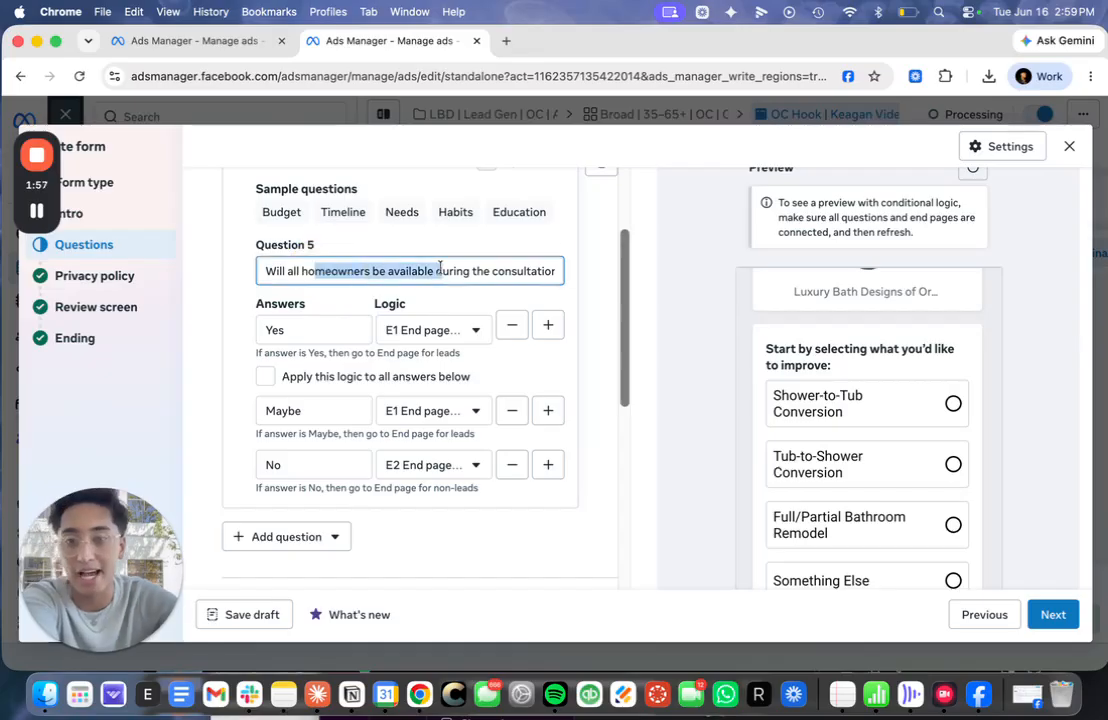
left_click(302, 280)
left_click_drag(296, 274, 482, 275)
left_click(483, 276)
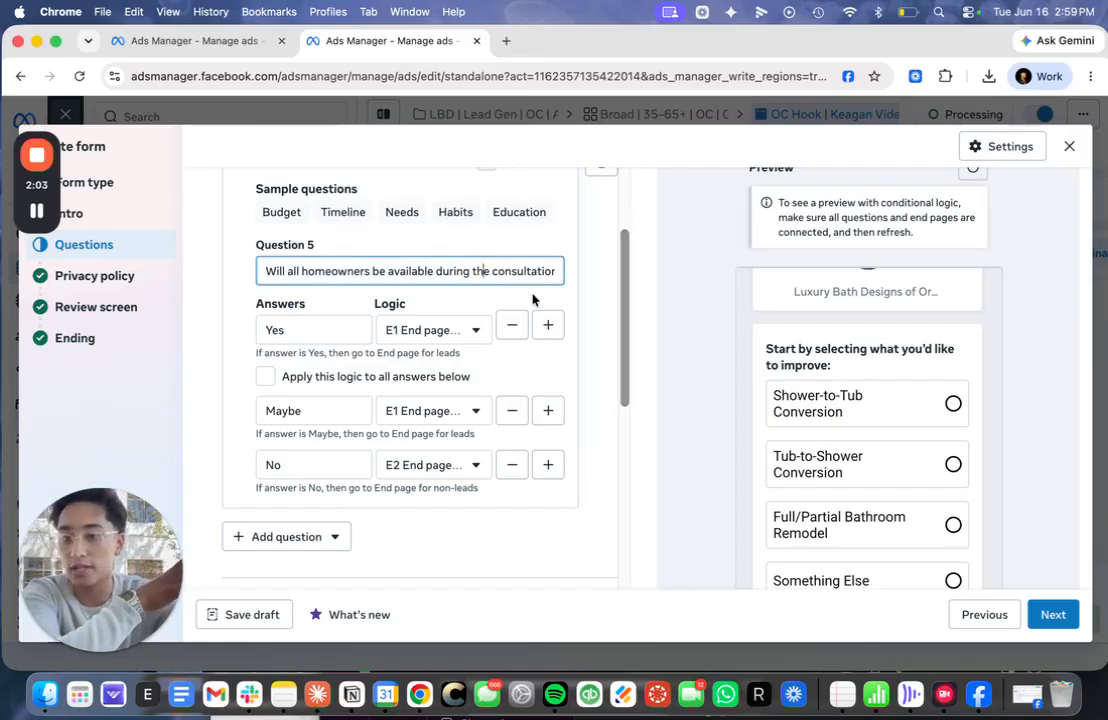
- Open question 4 on home ownership and examine where its Yes and No answers lead
scroll(465, 302, "up", 5)
left_click(413, 300)
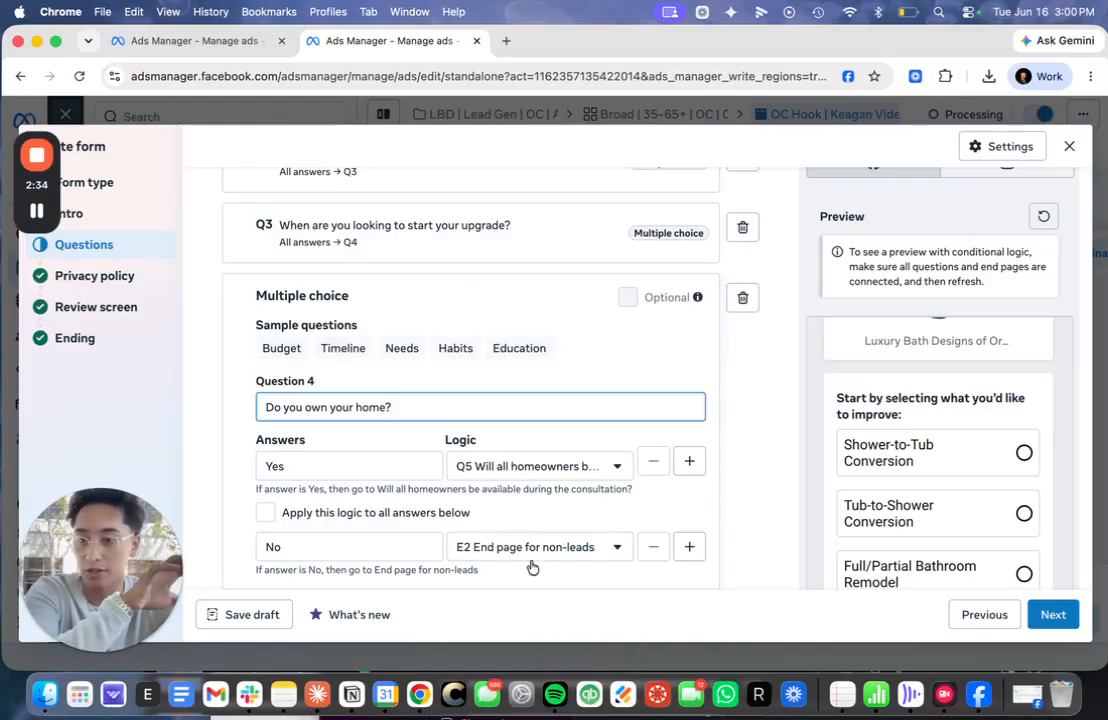
double_click(383, 407)
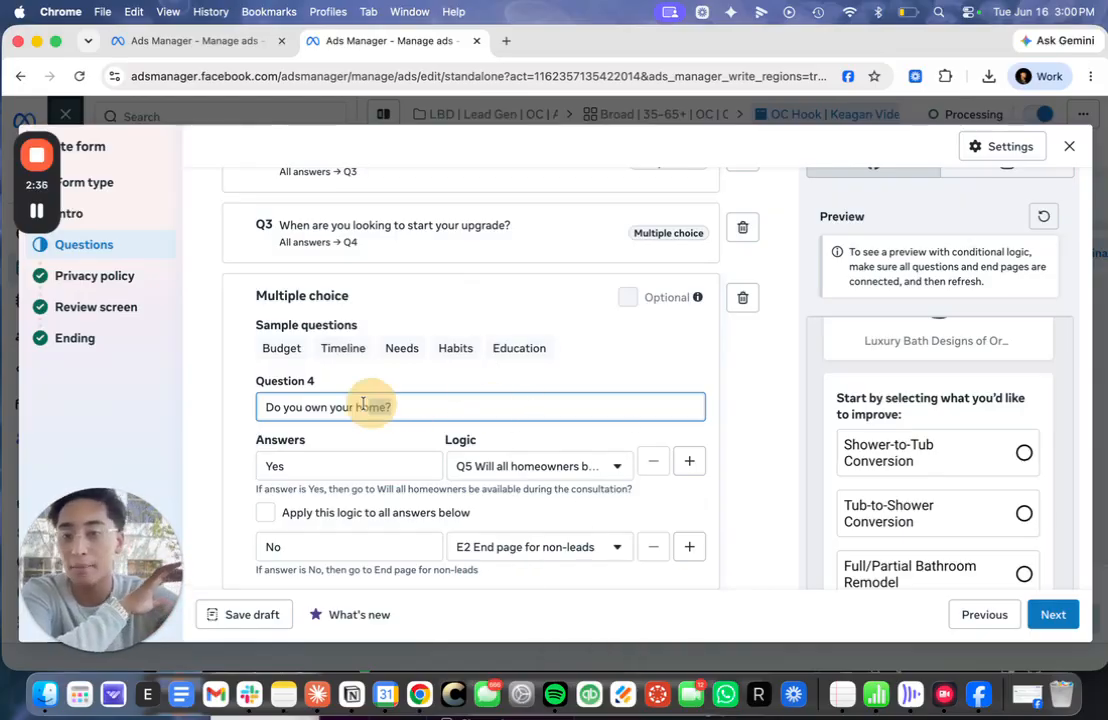
- Open question 3 on the upgrade start date and examine its answers from ASAP to Just Exploring and their logic
scroll(455, 258, "up", 3)
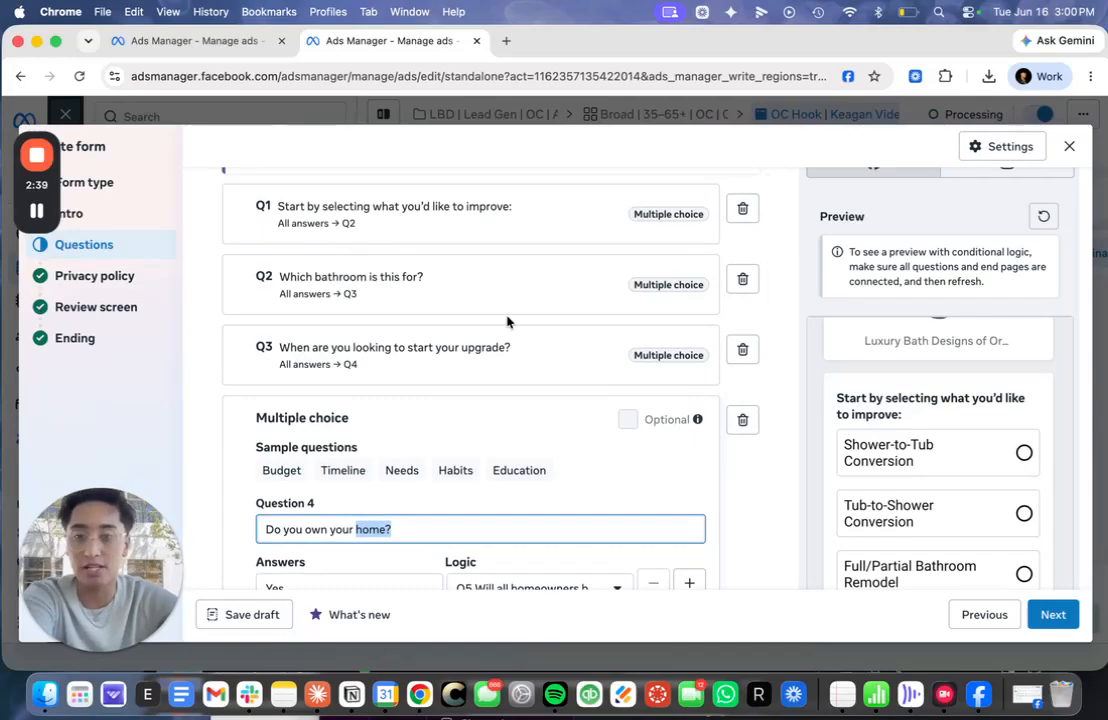
left_click(478, 400)
left_click(415, 347)
scroll(413, 452, "down", 4)
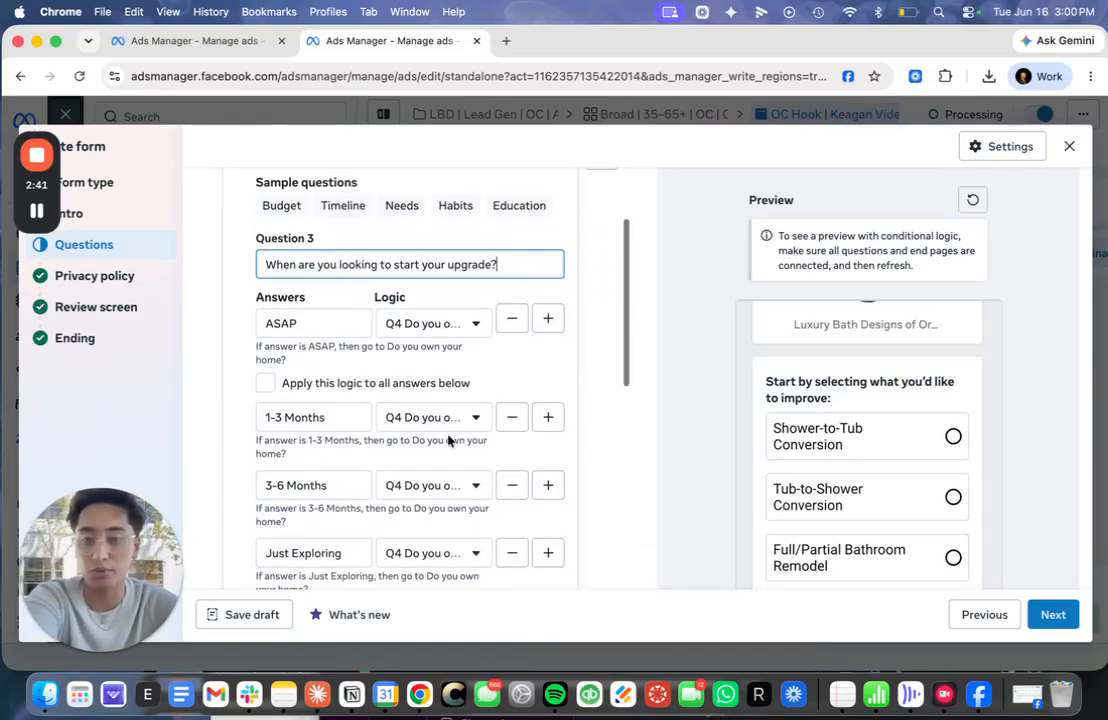
scroll(427, 297, "down", 3)
scroll(420, 287, "up", 2)
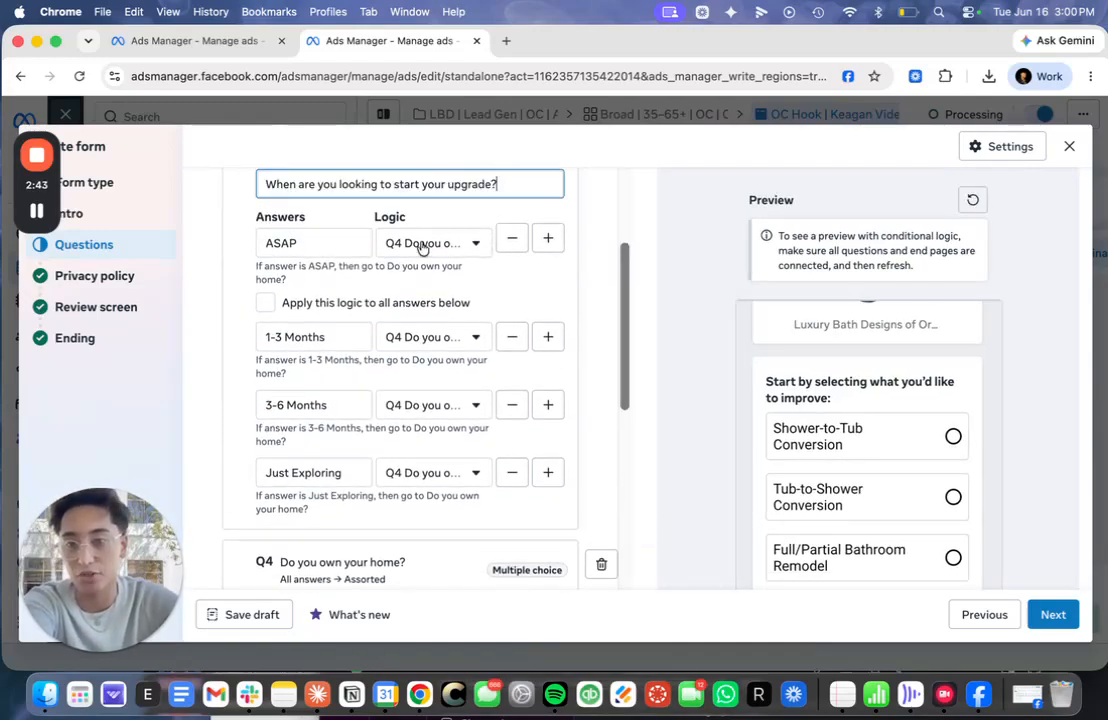
left_click_drag(318, 249, 264, 248)
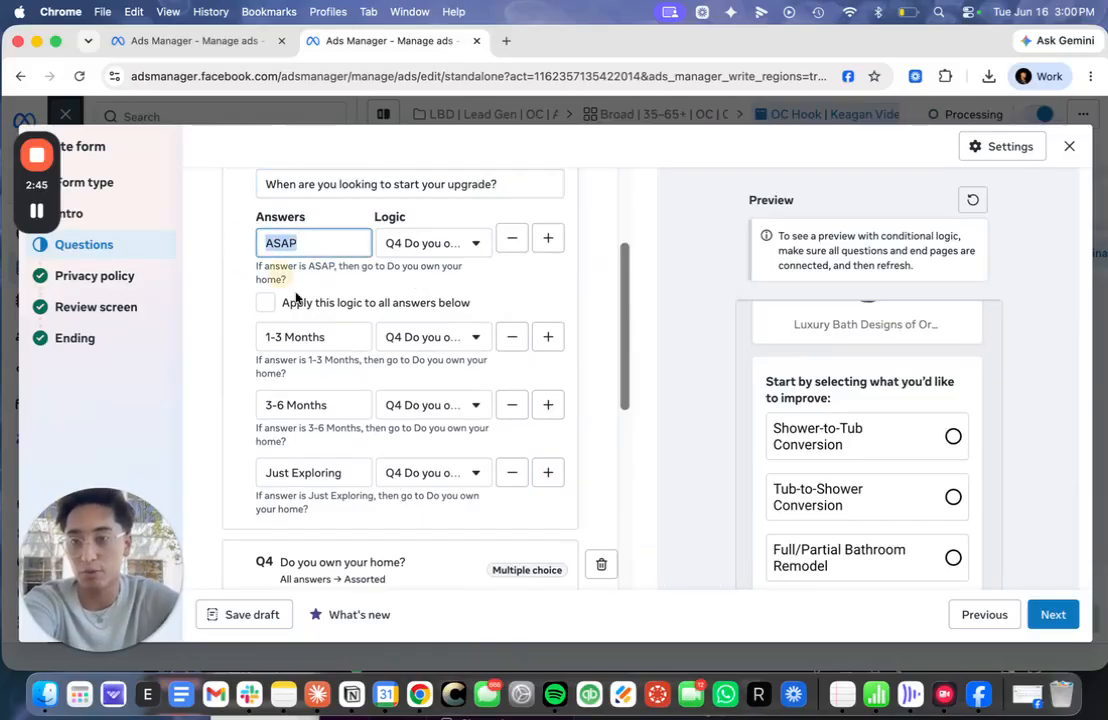
left_click_drag(359, 468, 261, 468)
scroll(487, 357, "up", 5)
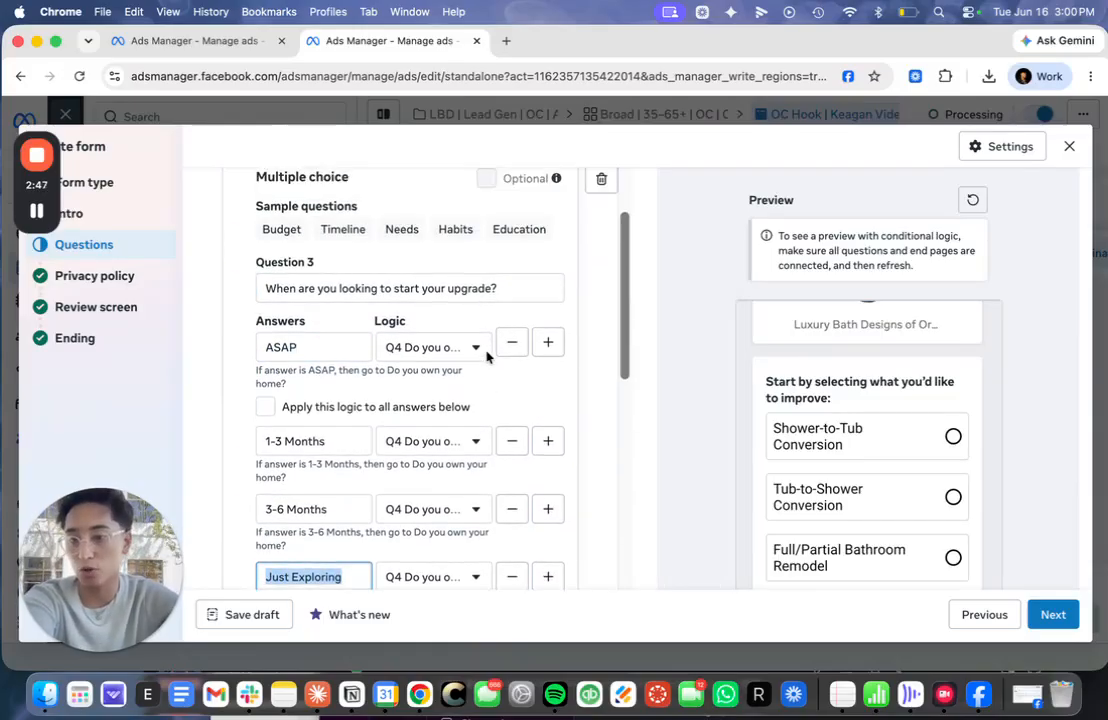
scroll(487, 361, "down", 2)
scroll(487, 372, "down", 3)
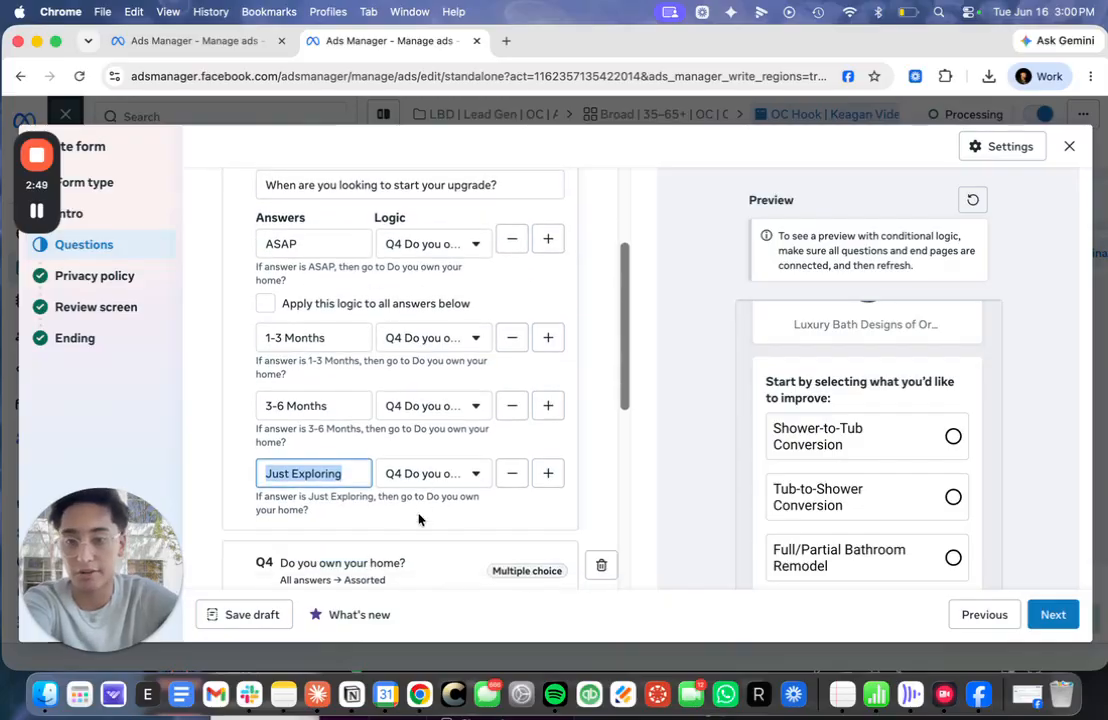
scroll(400, 318, "down", 4)
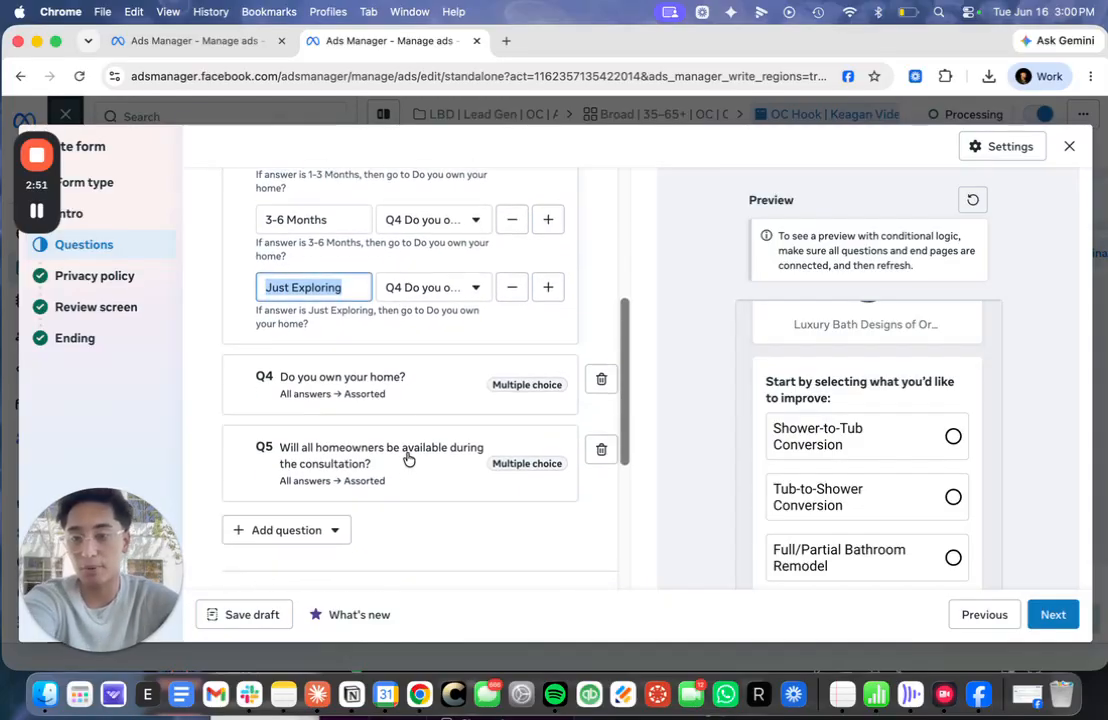
- Reopen question 4 on home ownership and recheck the conditional logic of its Yes and No answers
left_click(352, 401)
scroll(432, 385, "down", 2)
left_click(295, 467)
left_click(275, 387)
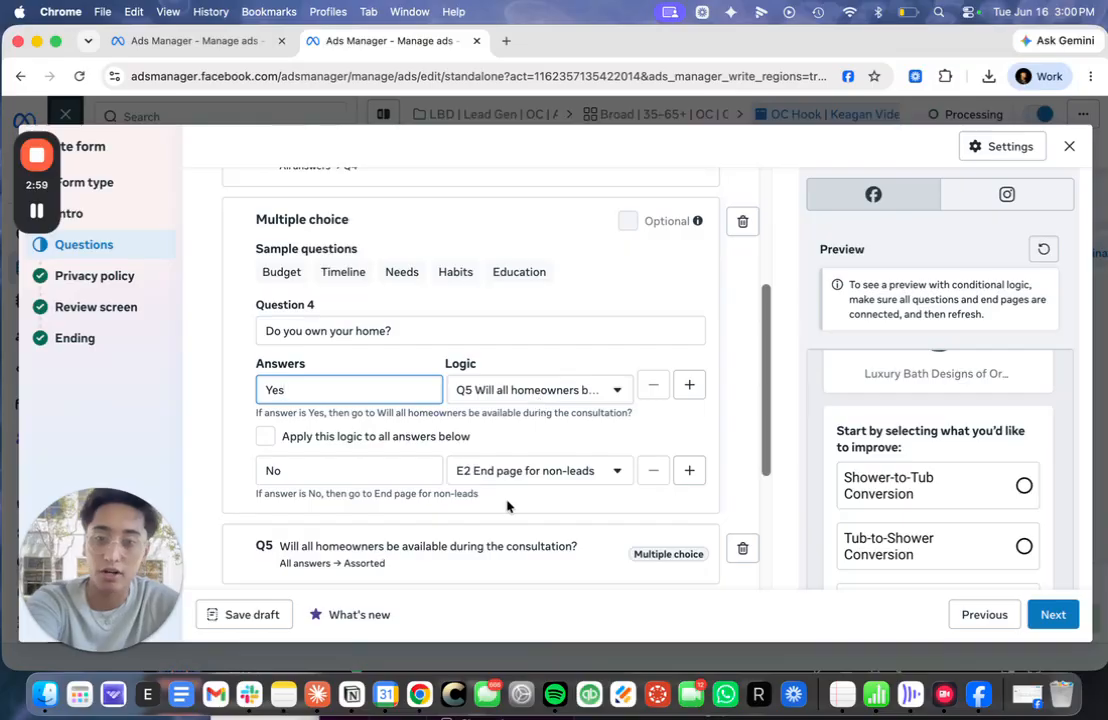
- Return to question 3 on the upgrade start date and look over its answers once more
scroll(480, 330, "up", 3)
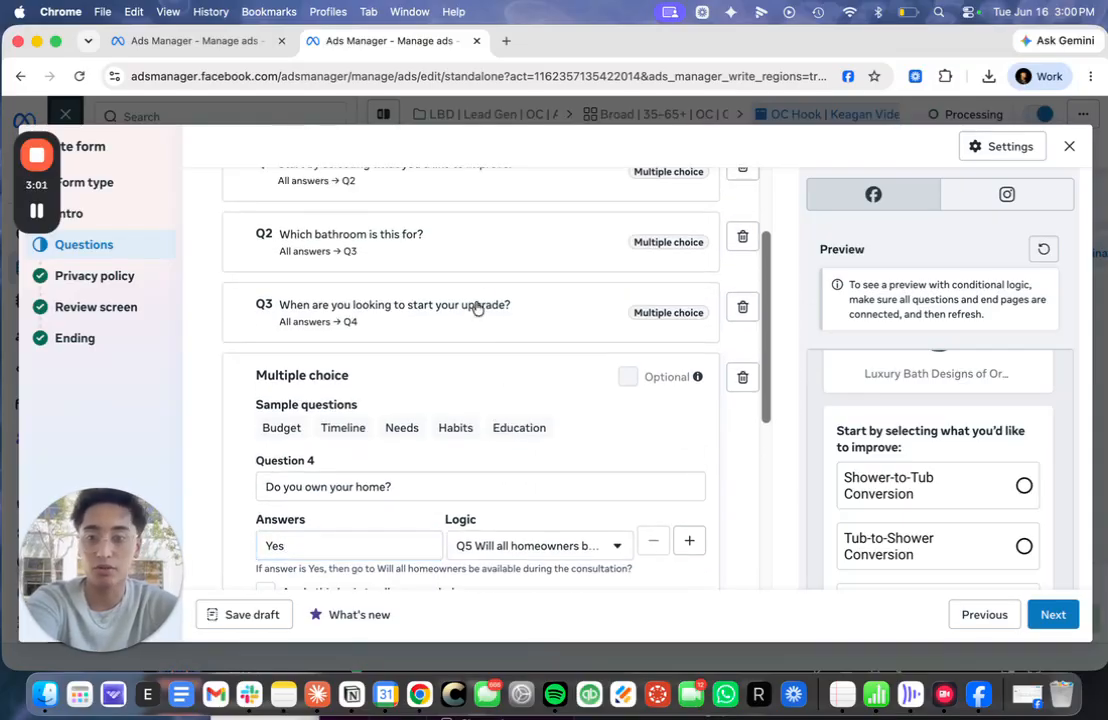
left_click(477, 307)
scroll(400, 391, "up", 2)
scroll(400, 391, "down", 4)
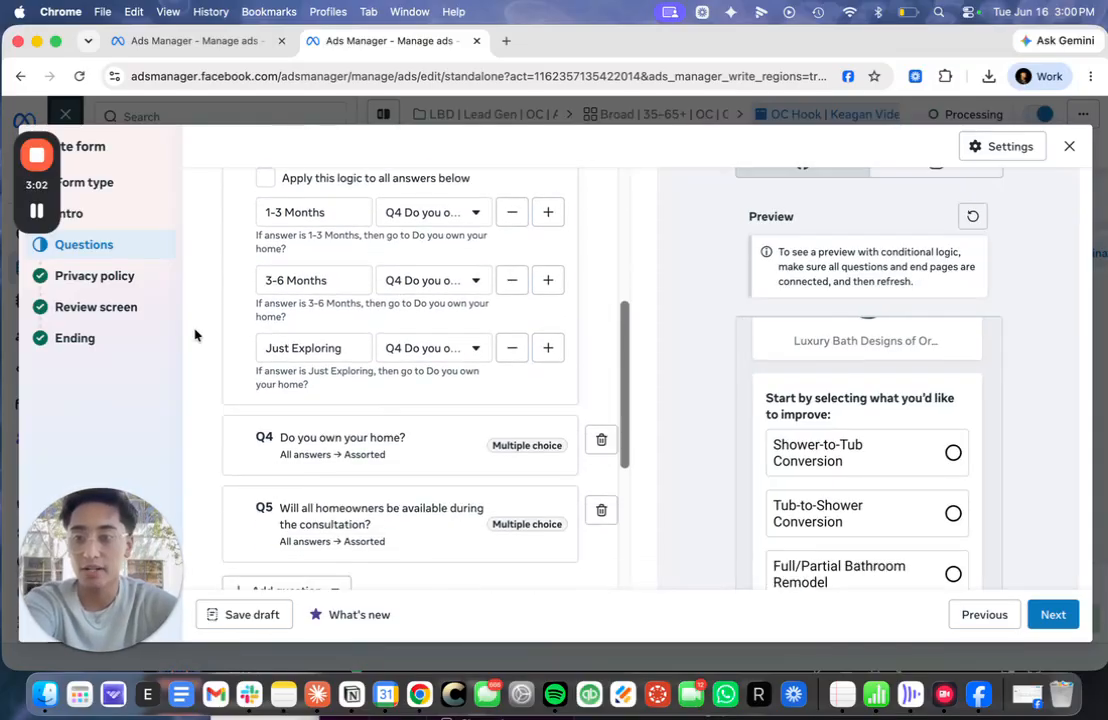
- Switch to the DAYGENCY 1.0 form and review its name, intro image and greeting, glancing at its questions
left_click(192, 42)
left_click(122, 188)
left_click_drag(350, 241, 385, 241)
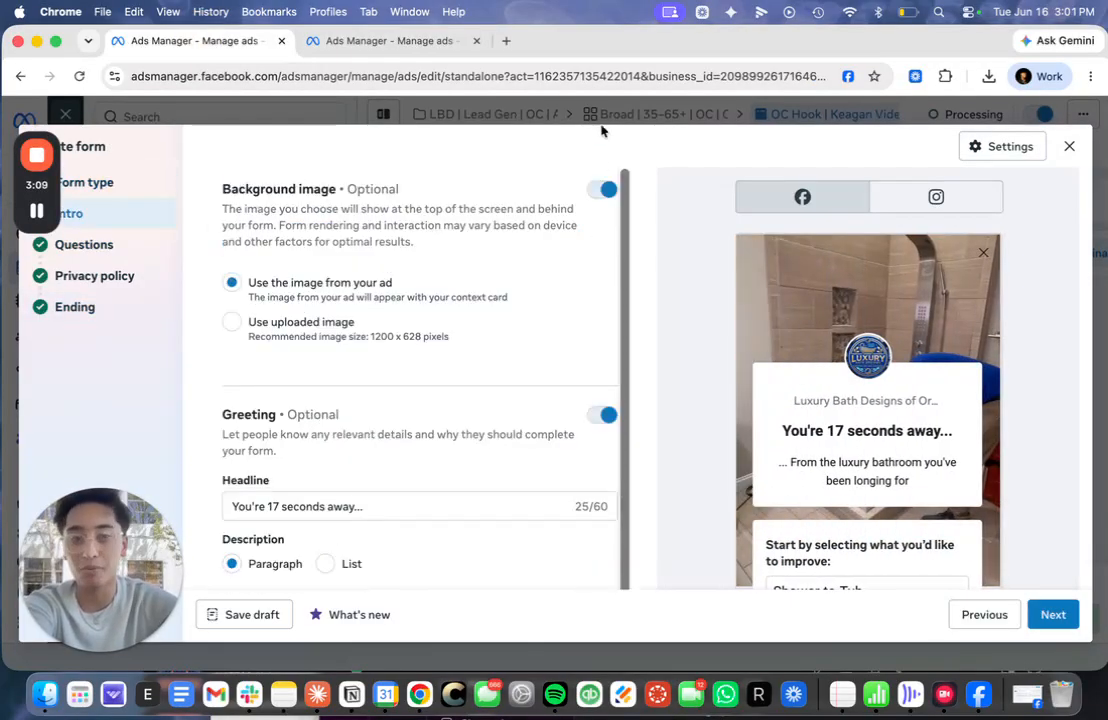
scroll(408, 319, "down", 1)
scroll(294, 435, "down", 3)
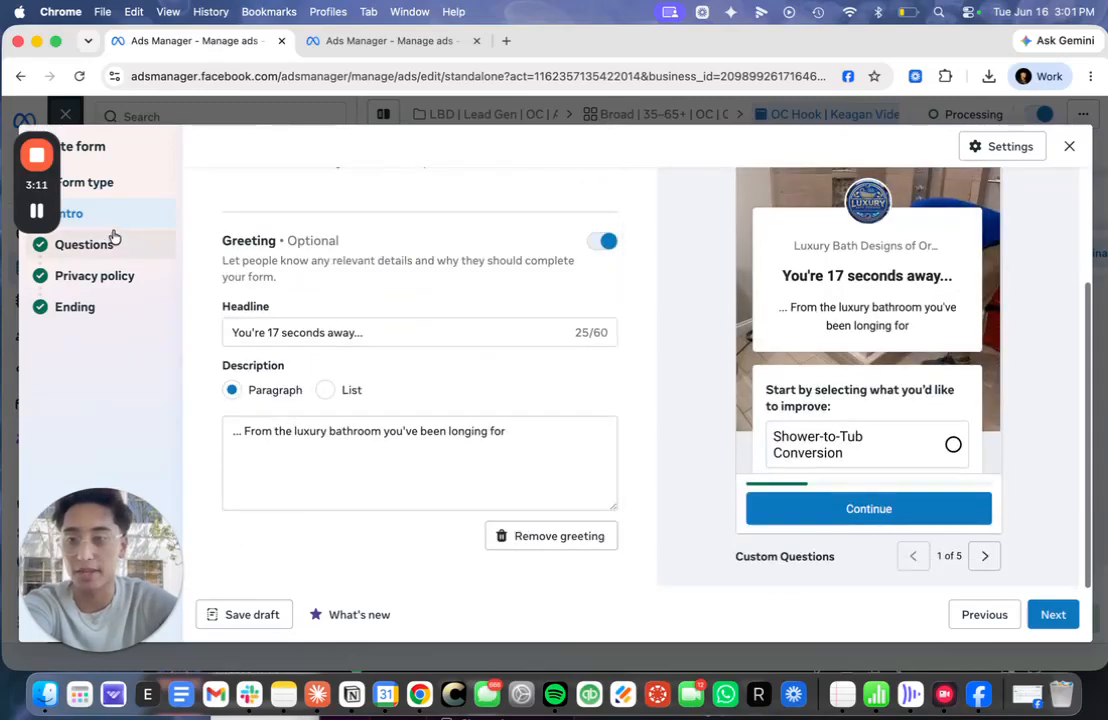
left_click(121, 240)
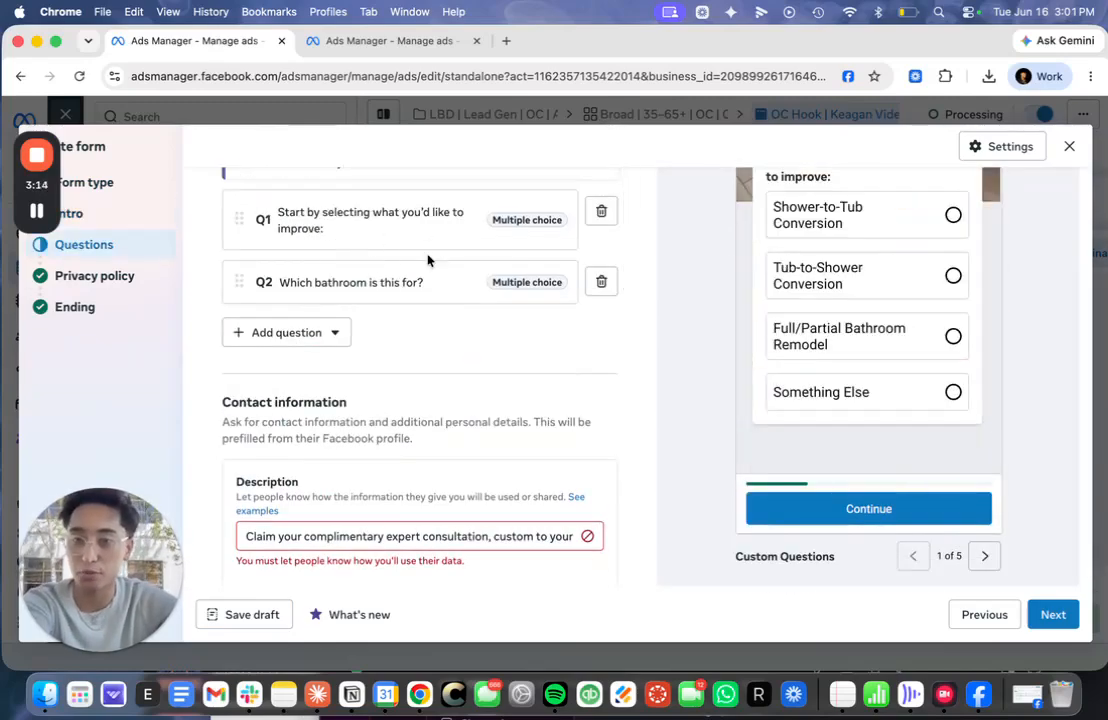
left_click(113, 216)
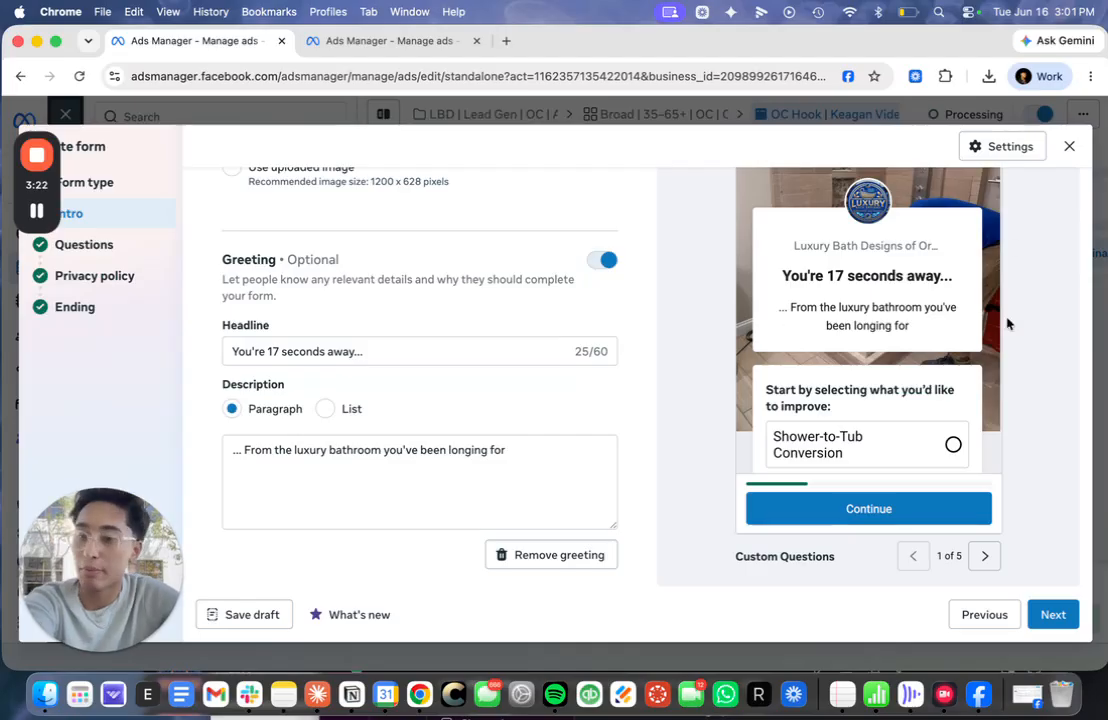
- Examine the DAYGENCY form's questions, conditional logic setting, and contact fields for name, phone number and email
left_click(118, 243)
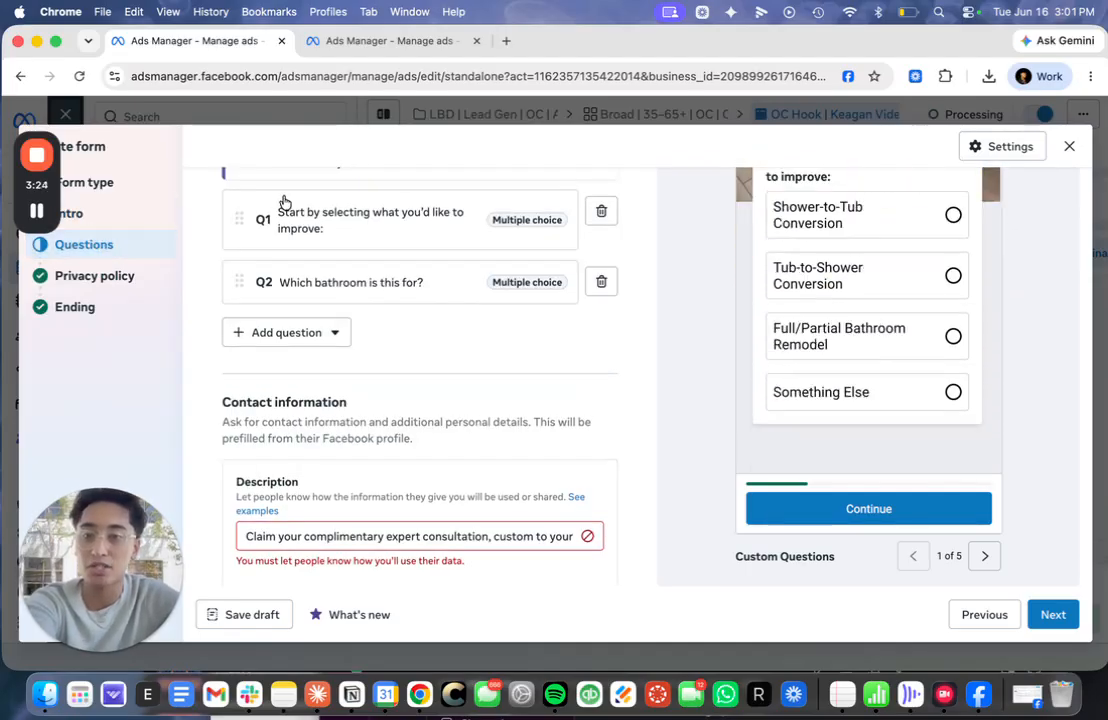
scroll(367, 325, "up", 2)
scroll(368, 324, "down", 10)
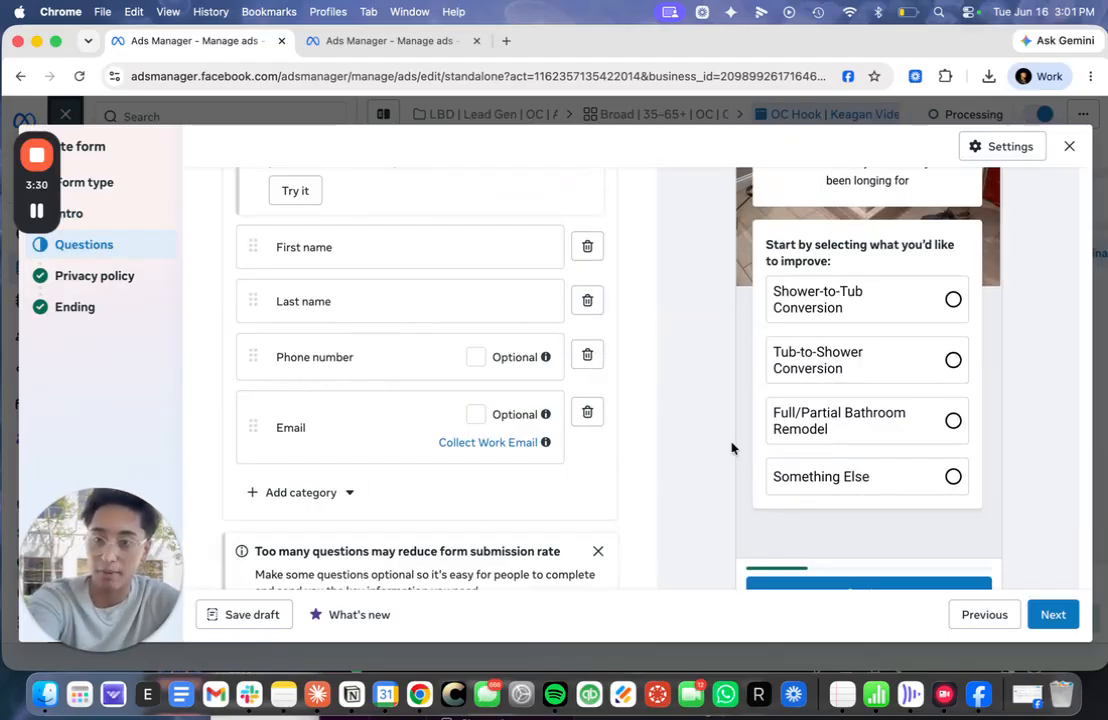
scroll(571, 366, "down", 2)
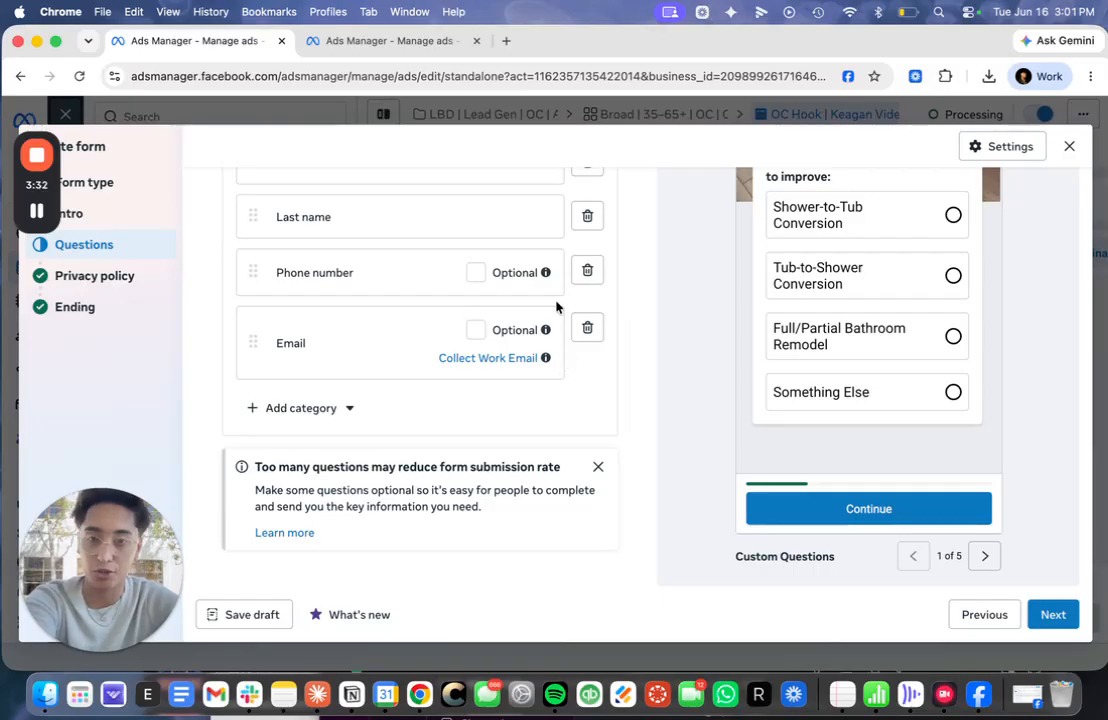
scroll(300, 314, "up", 4)
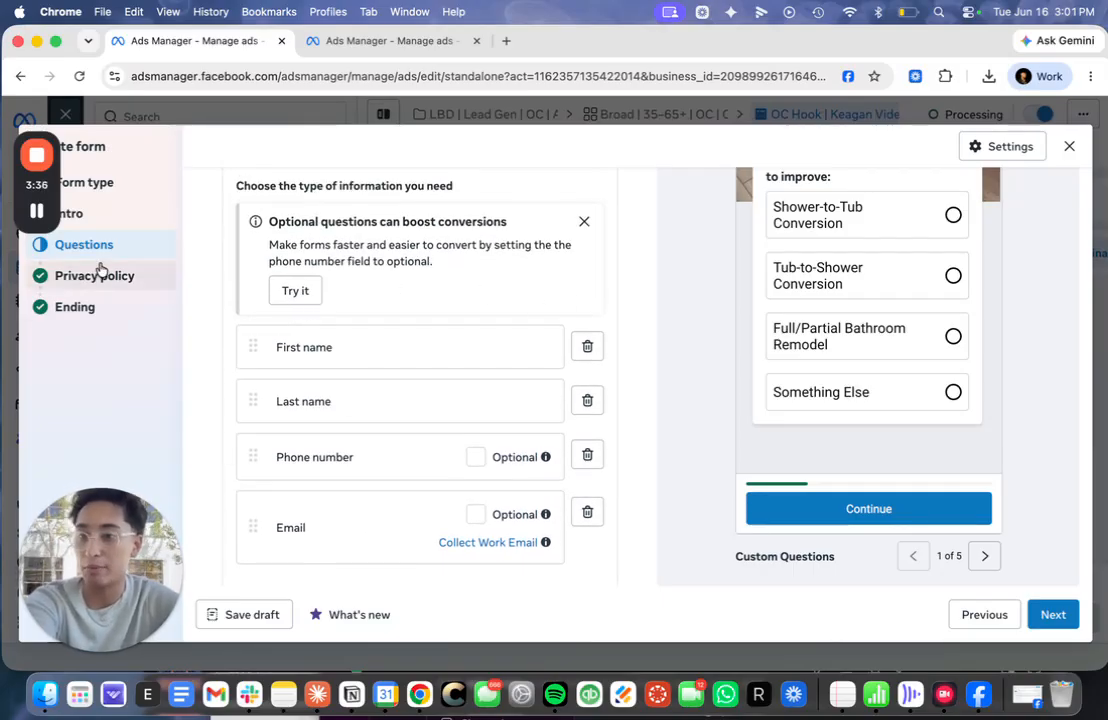
scroll(351, 289, "up", 8)
scroll(348, 289, "up", 3)
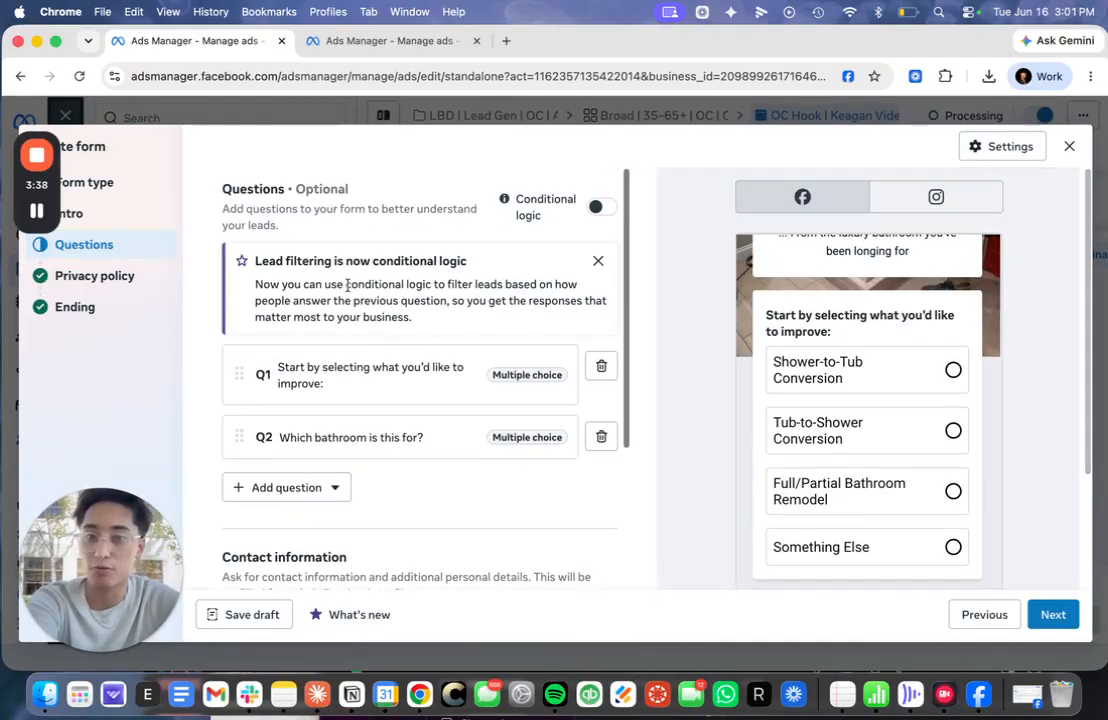
- Read through the contact information description offering a complimentary expert consultation
scroll(348, 289, "down", 5)
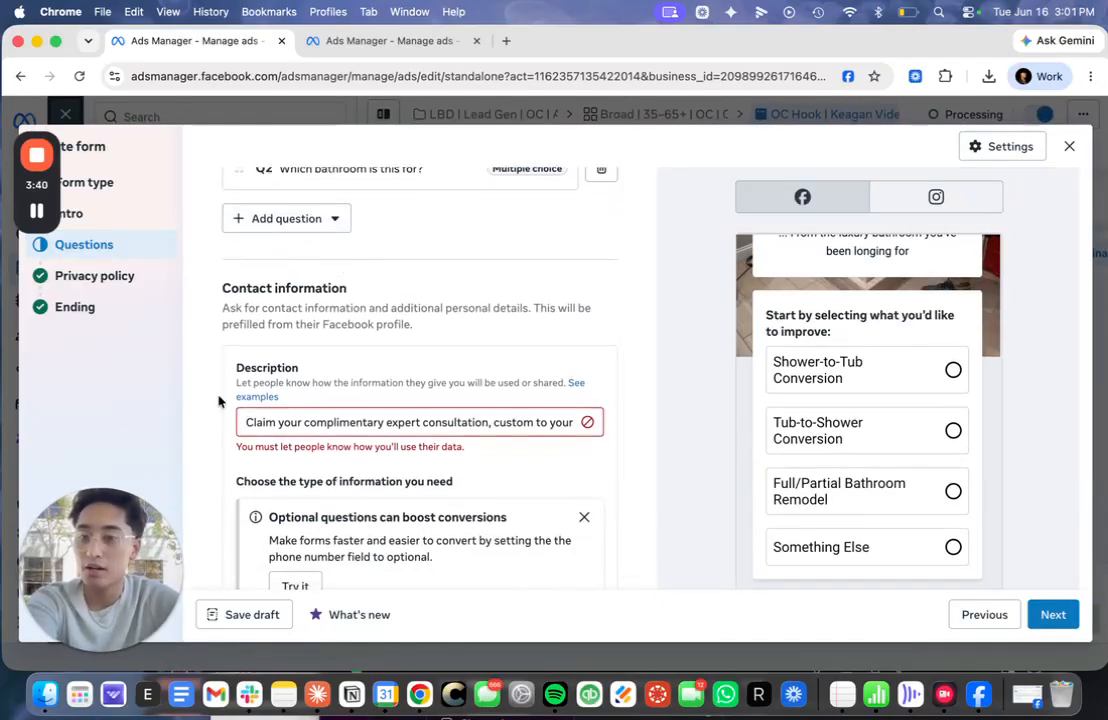
left_click_drag(278, 422, 550, 428)
left_click_drag(310, 422, 593, 422)
left_click(435, 421)
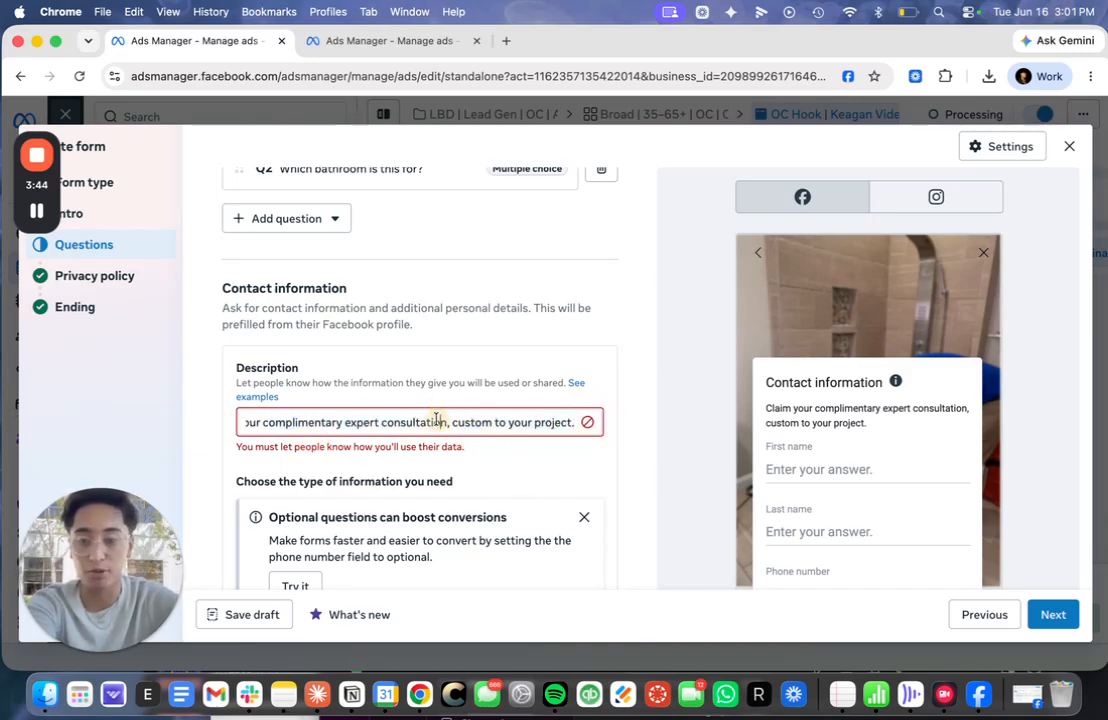
- Look at the form's ending message for leads, and return to the intro with its background image and greeting
left_click(98, 278)
left_click(108, 310)
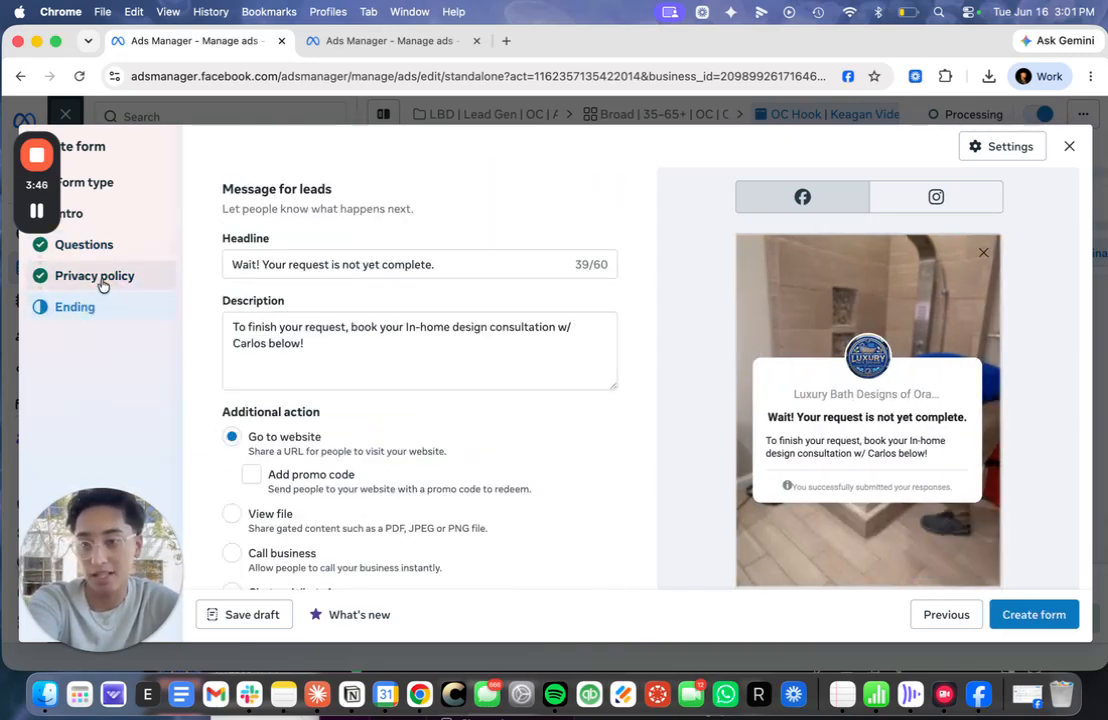
left_click(102, 186)
left_click(106, 214)
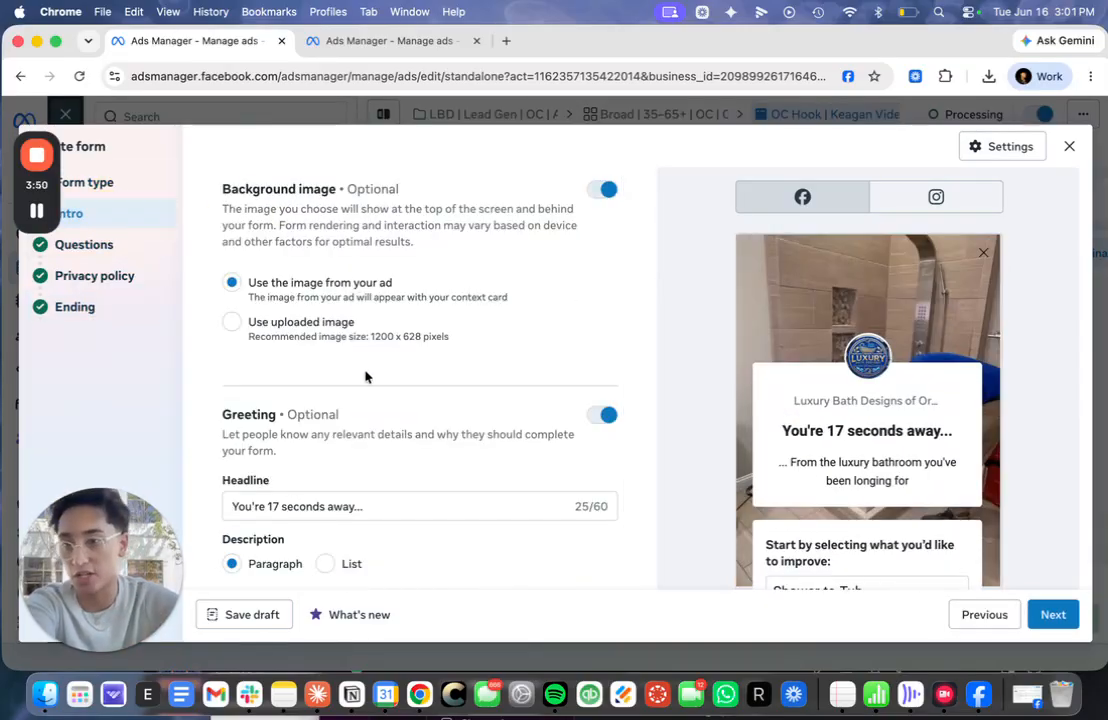
- Review the form's two multiple-choice questions and the custom notice in its privacy policy
left_click(118, 246)
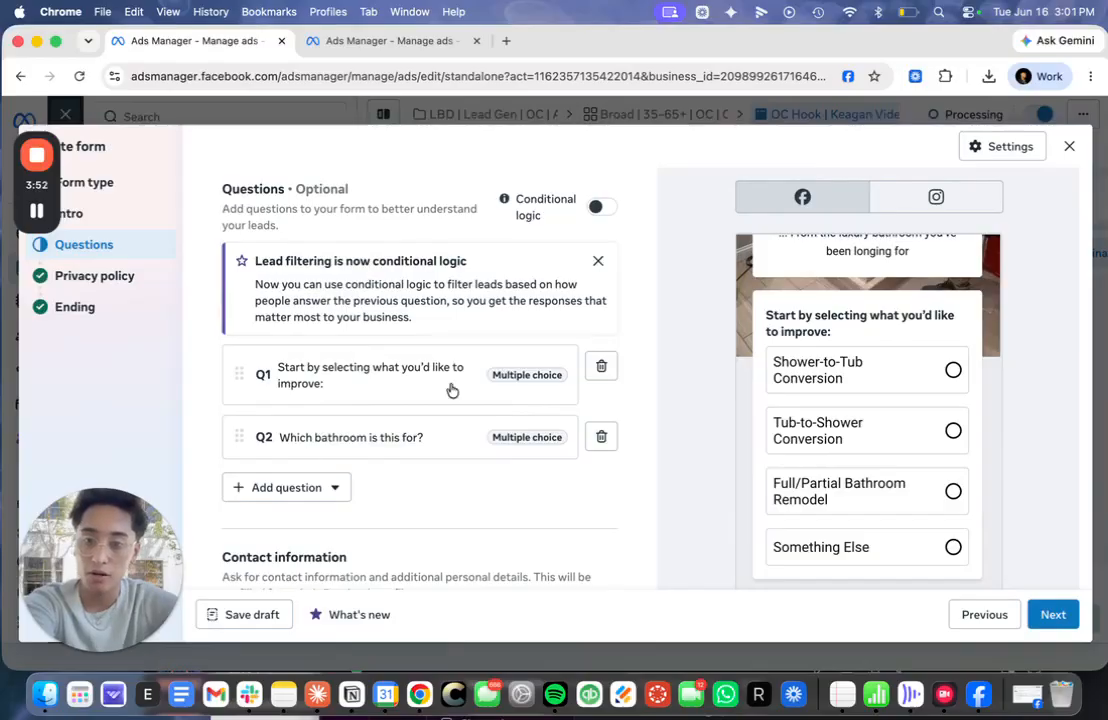
scroll(446, 424, "down", 3)
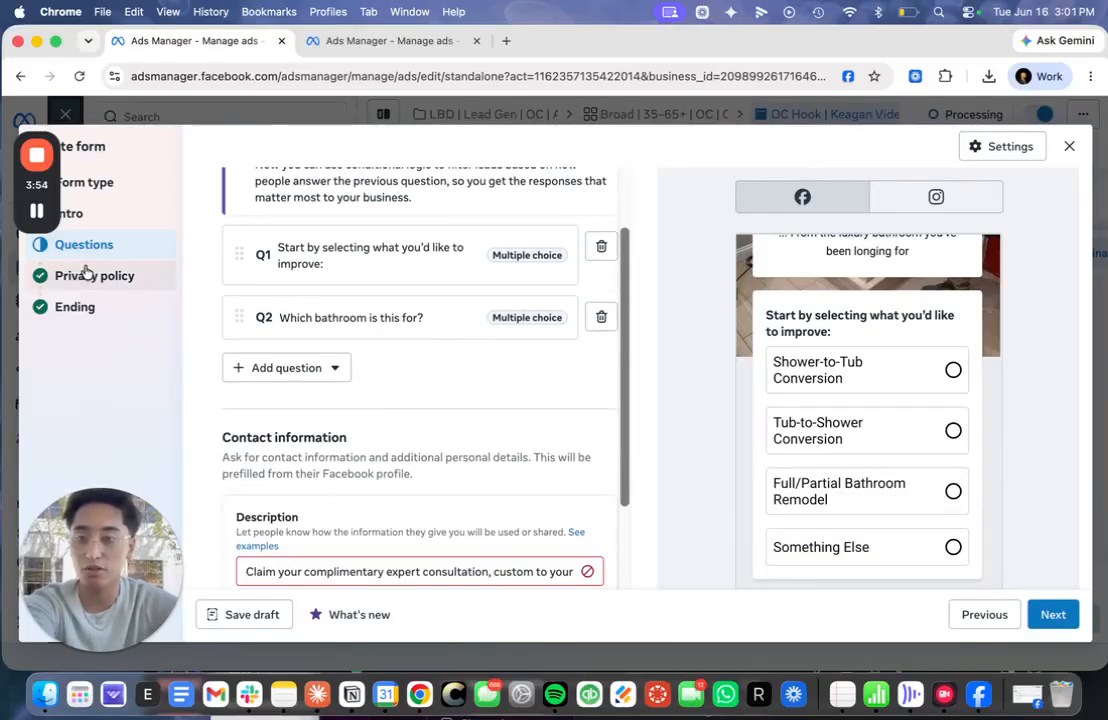
left_click(125, 306)
left_click(106, 287)
scroll(420, 378, "down", 3)
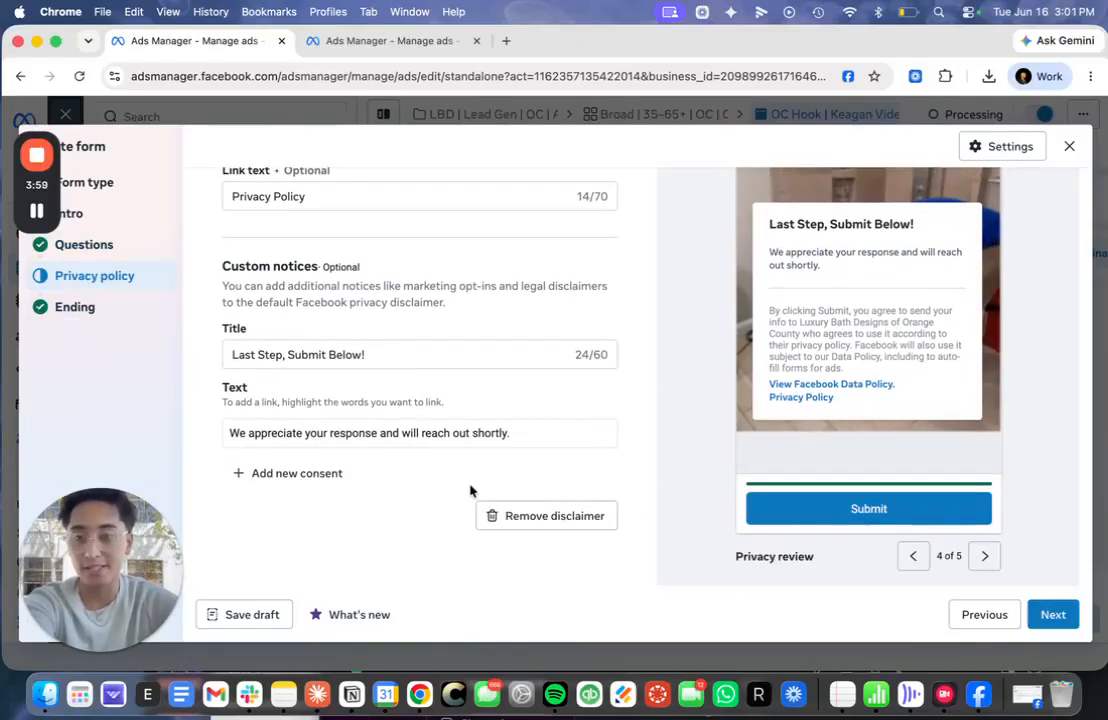
- Check the DAYGENCY form's type options and read its intro greeting in the form preview
left_click(145, 182)
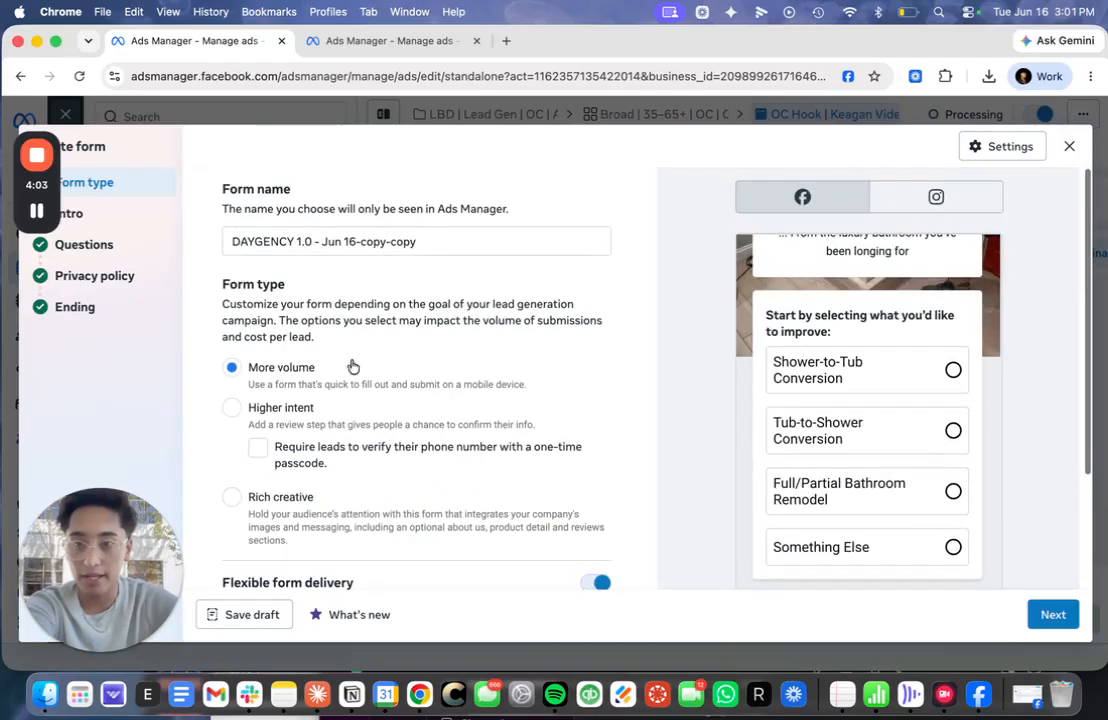
left_click(72, 213)
scroll(458, 292, "down", 1)
scroll(994, 515, "down", 1)
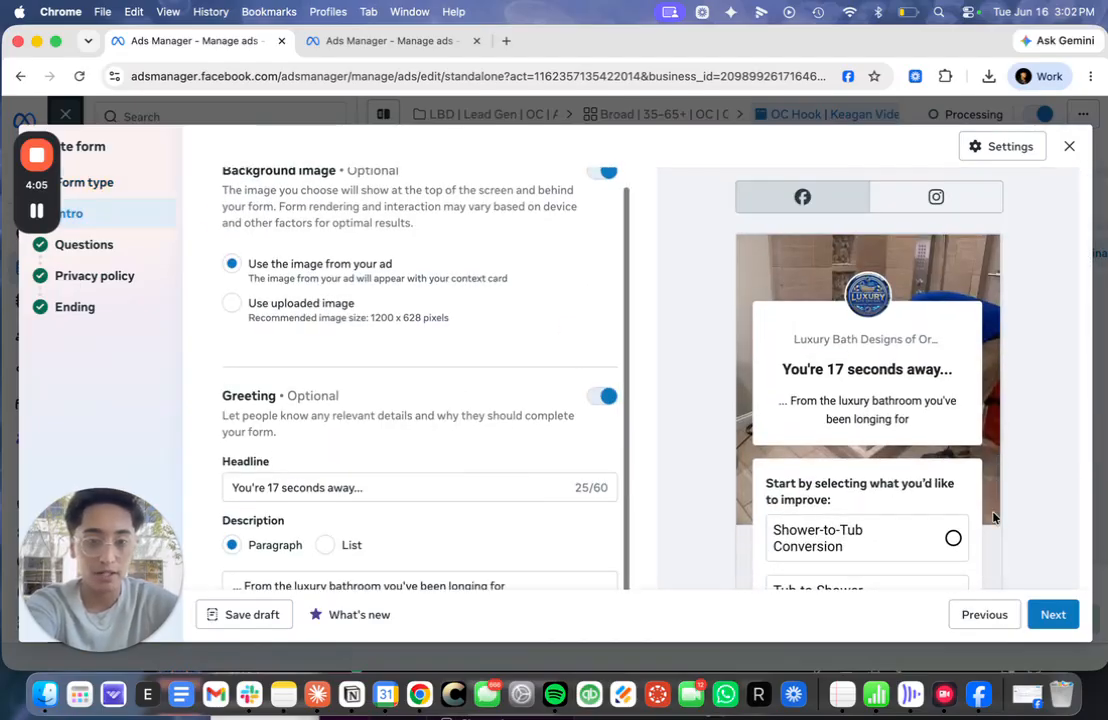
left_click_drag(781, 341, 895, 415)
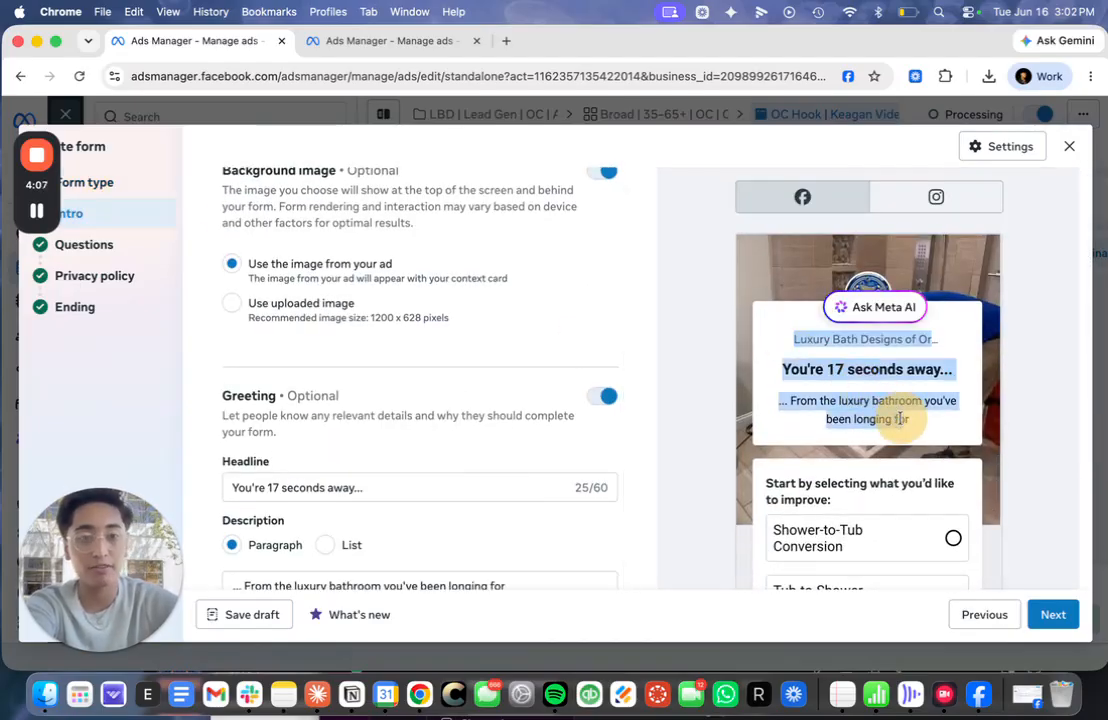
left_click(900, 419)
- Switch to the PERSPECTIVE 3.0 form and compare its form type and intro greeting setting
left_click(330, 38)
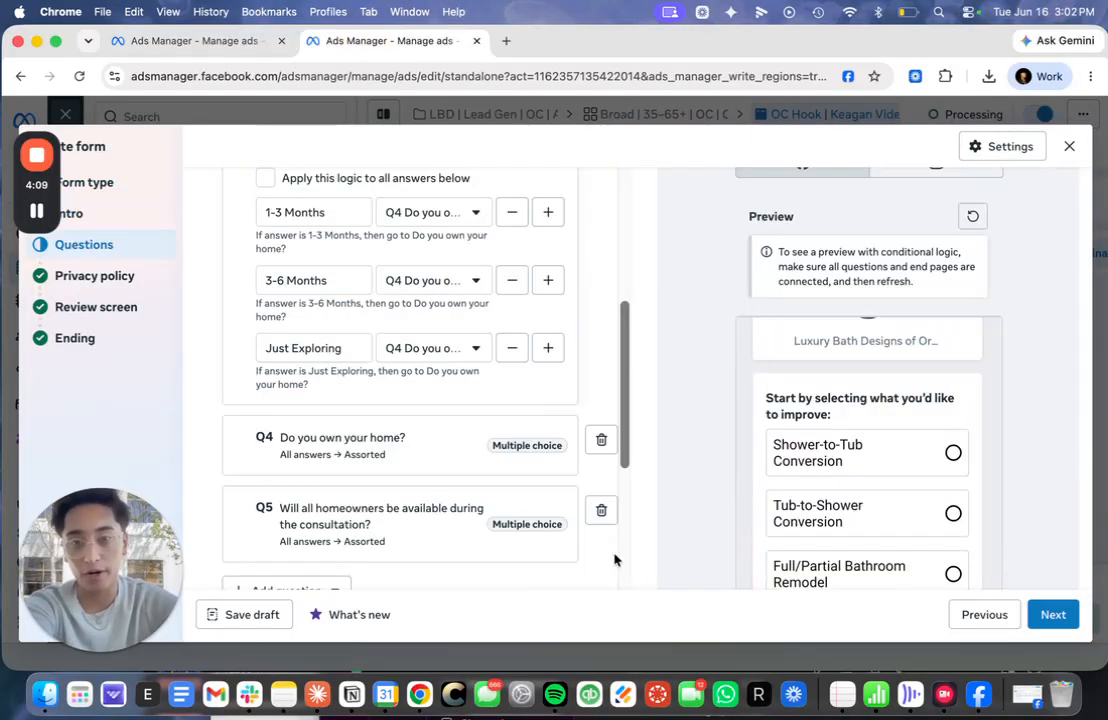
scroll(530, 520, "up", 10)
left_click(117, 186)
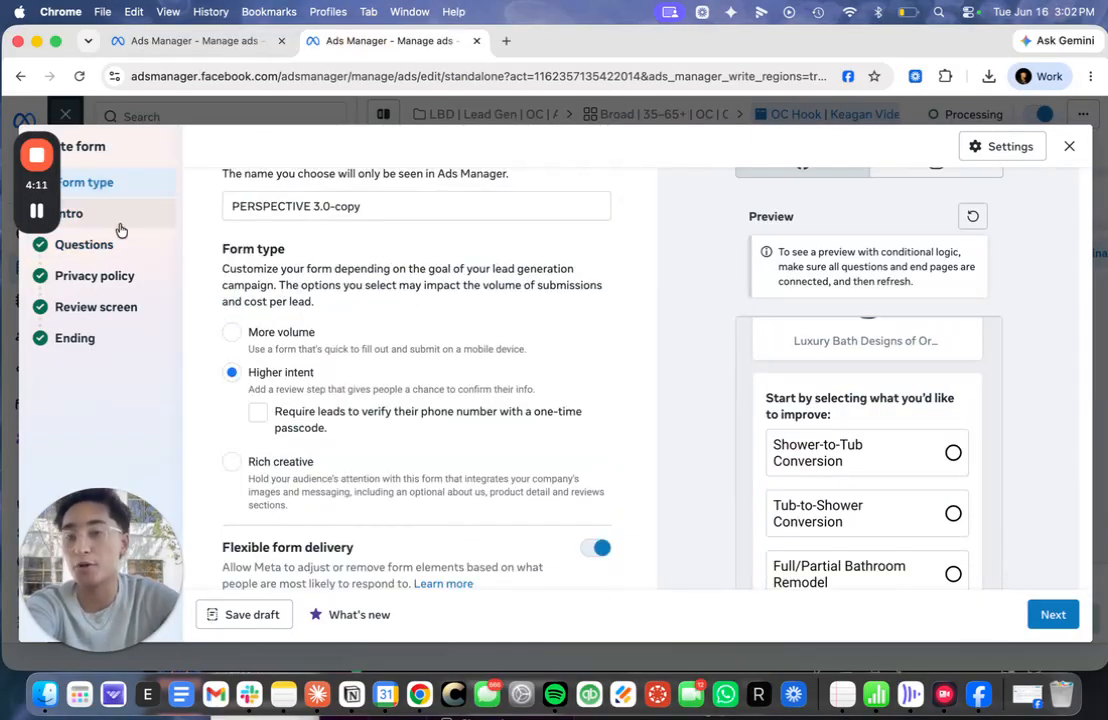
left_click(118, 218)
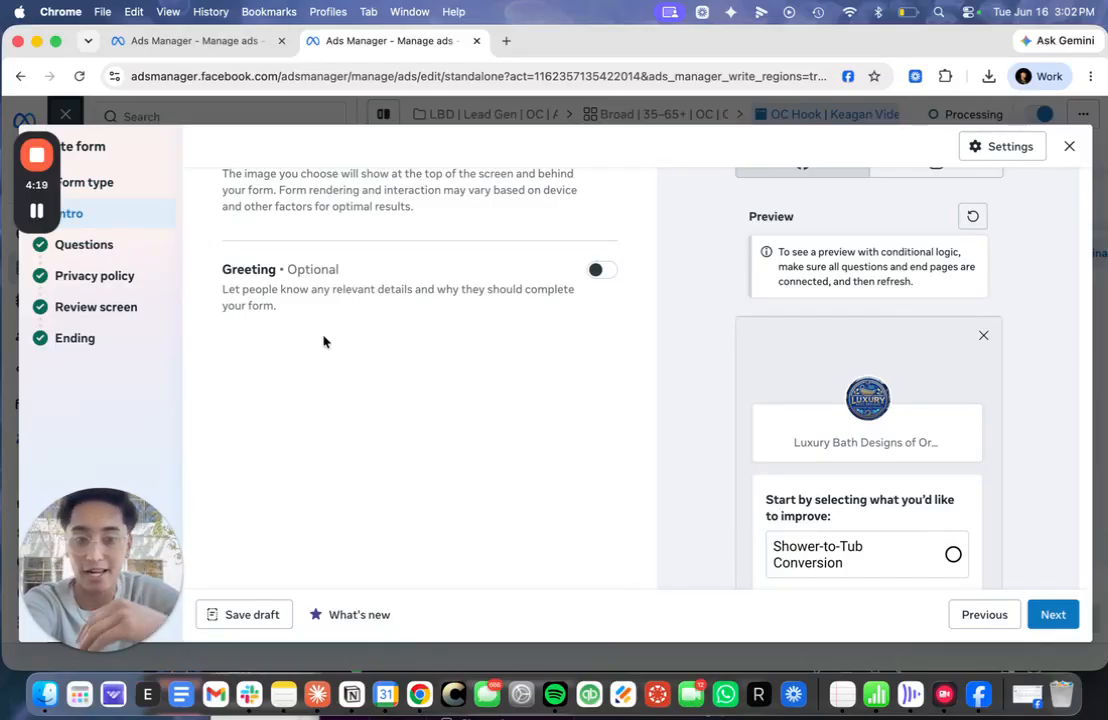
- Go back to the PERSPECTIVE form's type settings and examine the opening screen in its preview
left_click(105, 183)
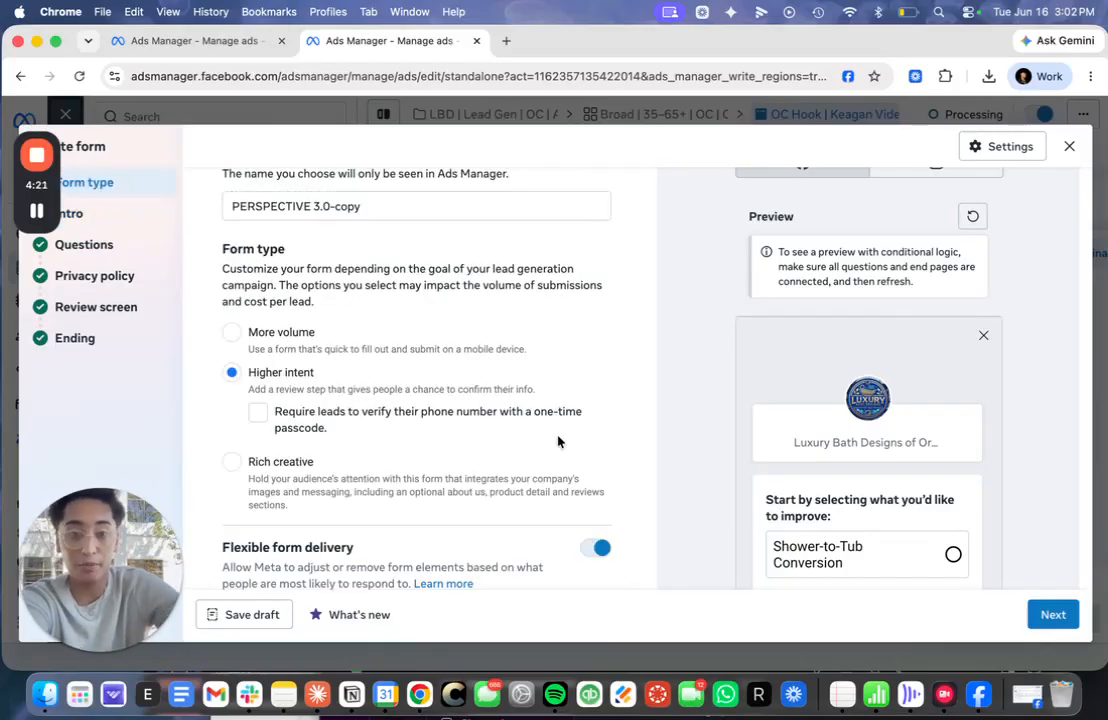
scroll(558, 441, "up", 1)
scroll(832, 468, "down", 2)
scroll(833, 440, "up", 2)
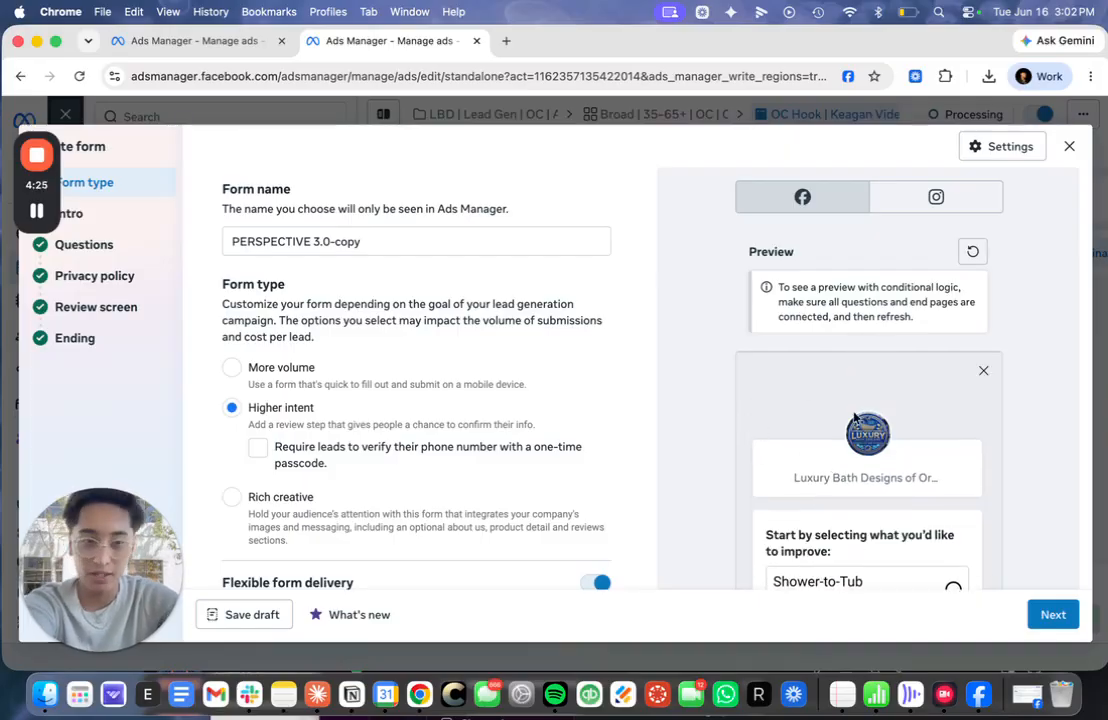
scroll(856, 477, "down", 1)
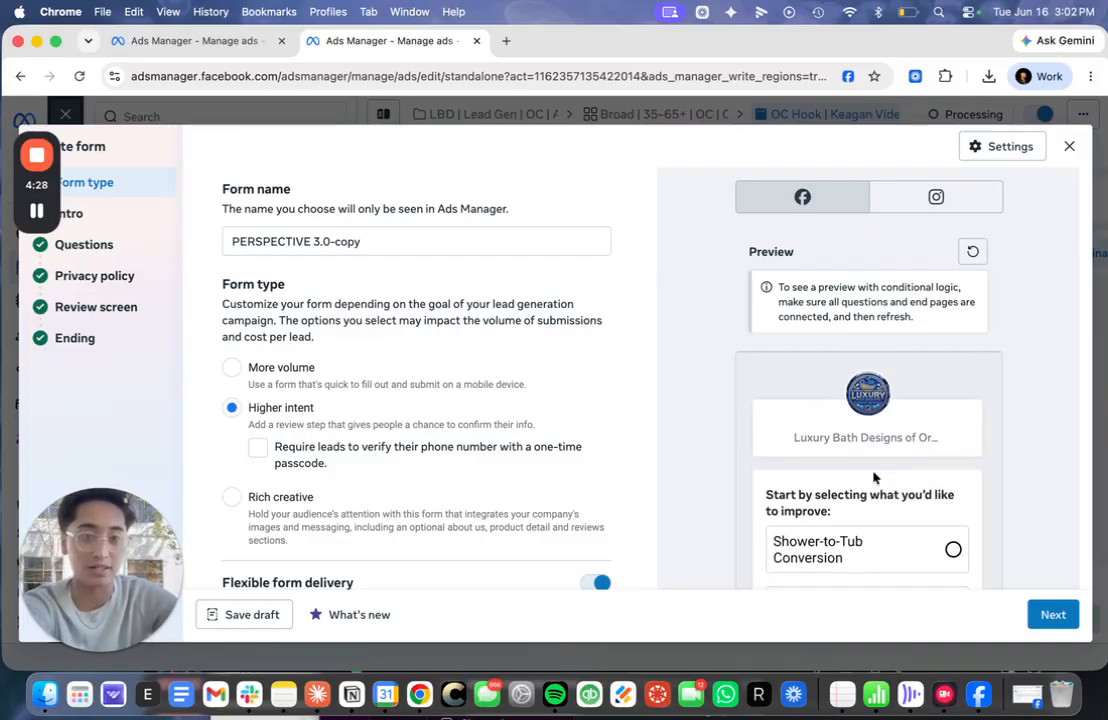
scroll(810, 500, "down", 1)
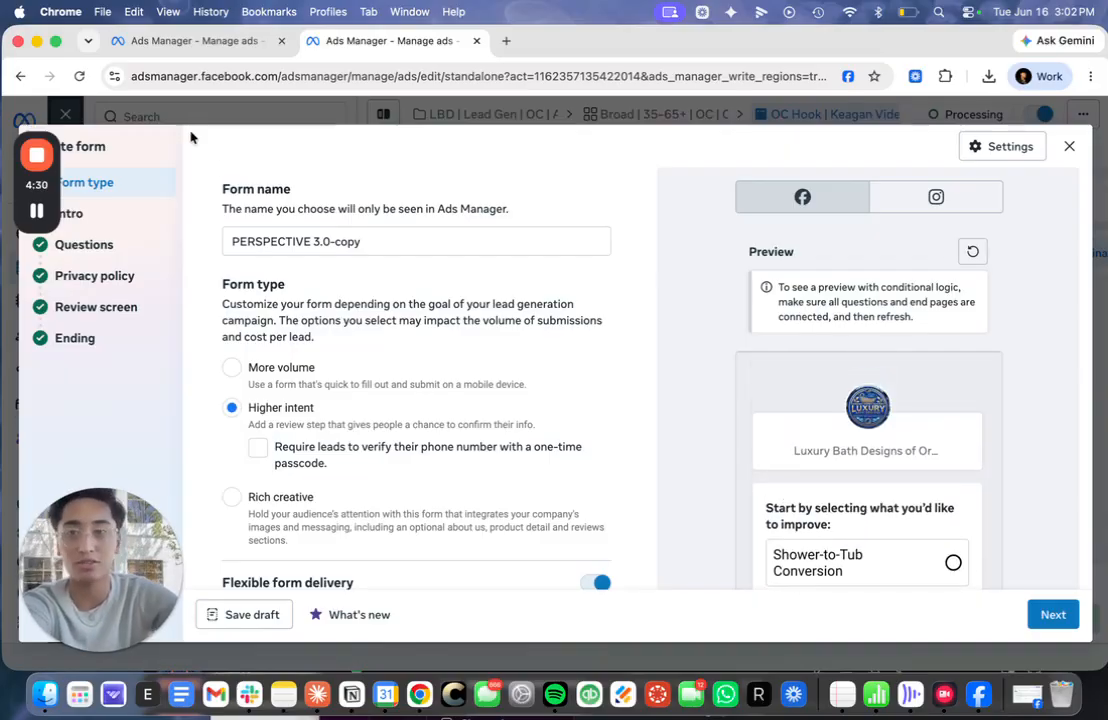
- Switch back to the DAYGENCY form and highlight the greeting's headline and description in the preview
left_click(185, 40)
right_click(747, 293)
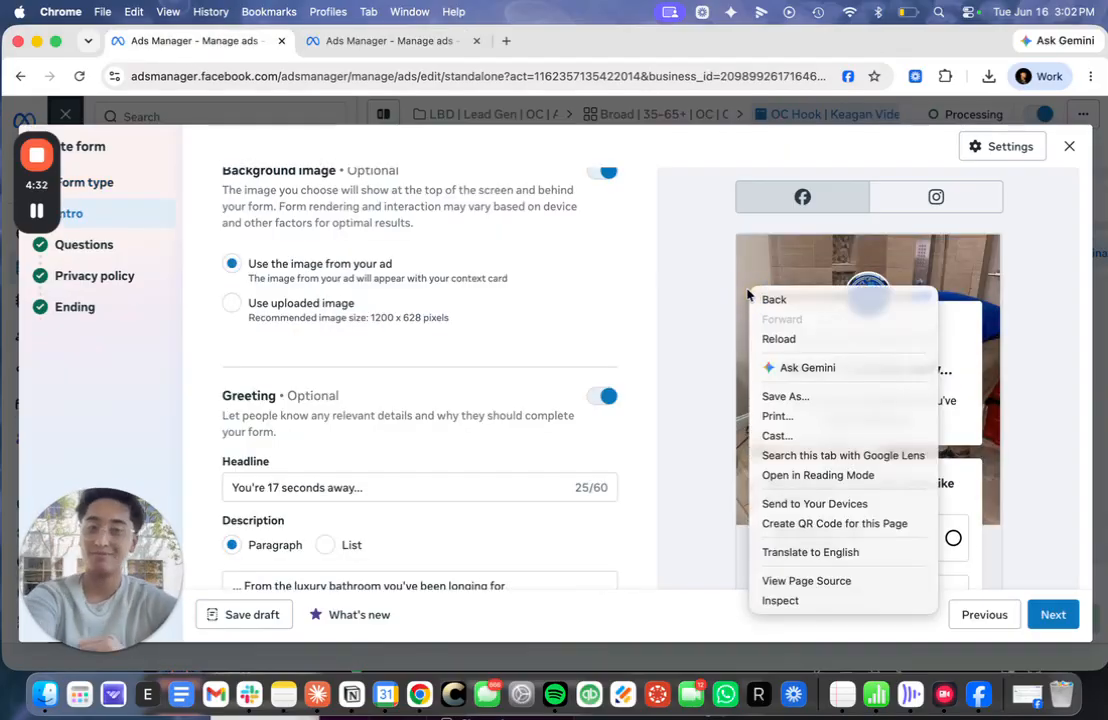
left_click(802, 175)
mouse_move(782, 369)
left_mouse_down()
mouse_move(959, 371)
mouse_move(786, 371)
left_mouse_up()
left_click(782, 380)
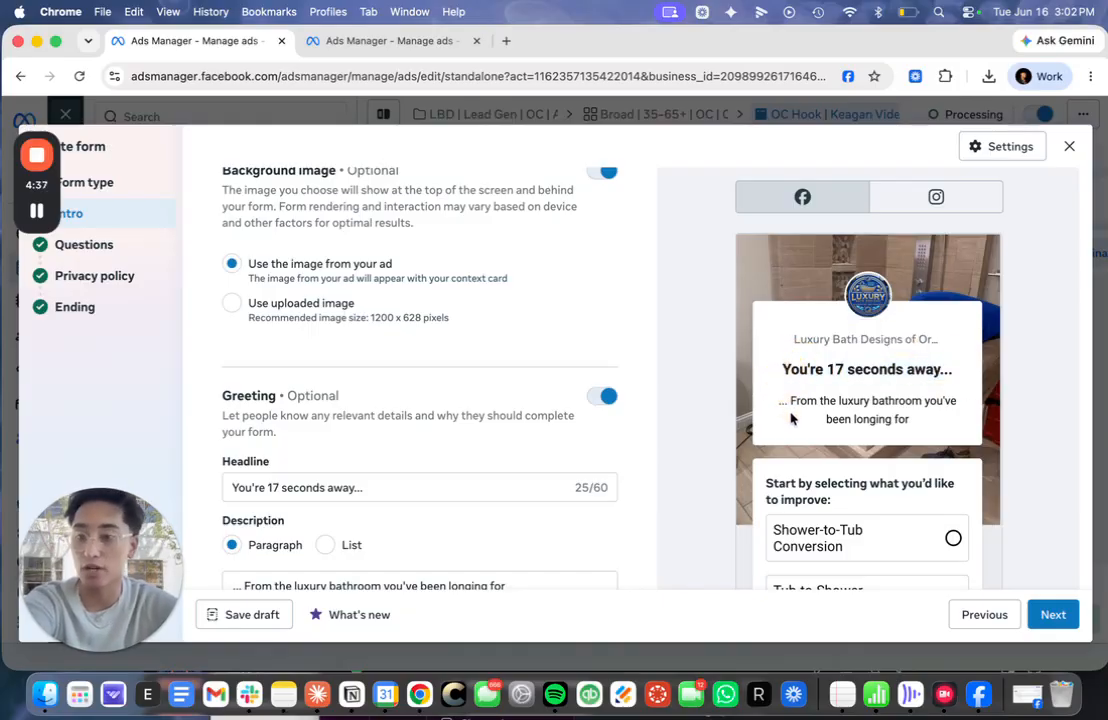
left_click_drag(782, 371, 991, 378)
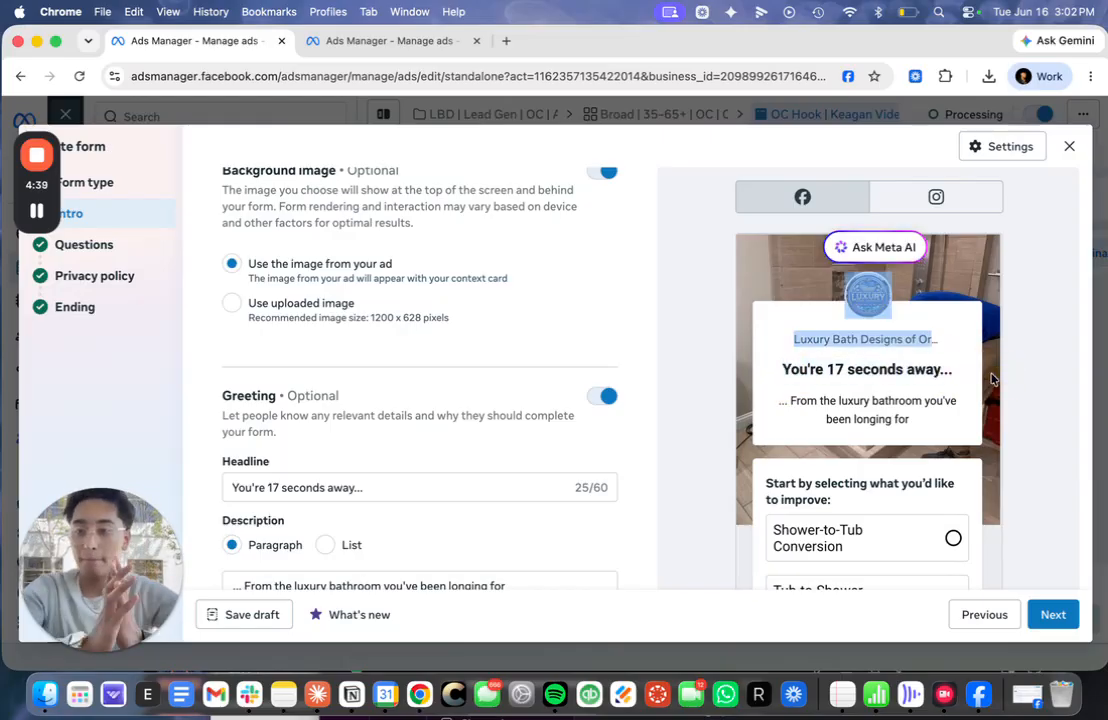
left_click_drag(783, 364, 908, 420)
left_click(900, 420)
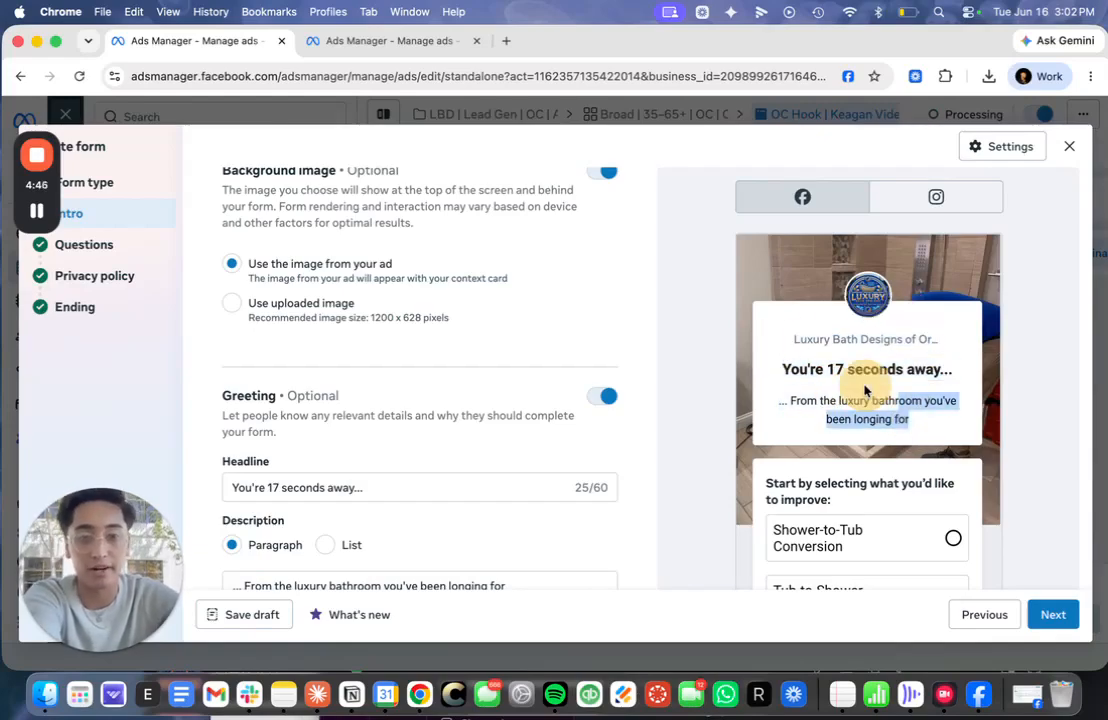
- Look at the DAYGENCY form's ending message and the custom notice on its privacy review page
left_click(100, 310)
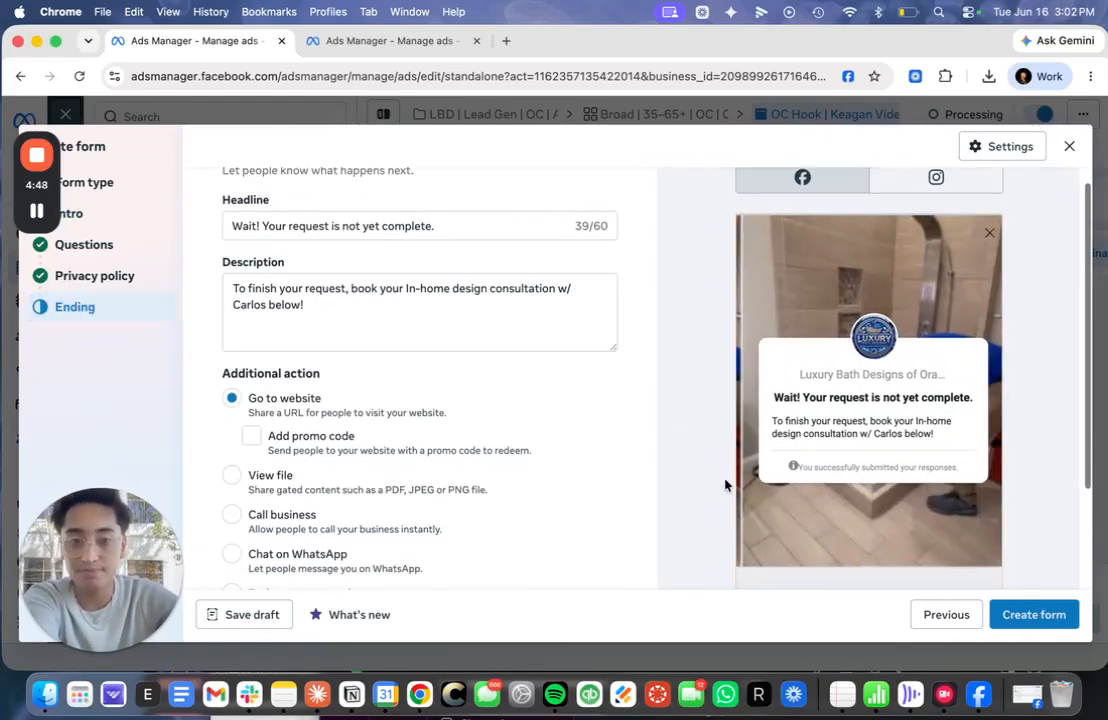
left_click(92, 246)
left_click(100, 278)
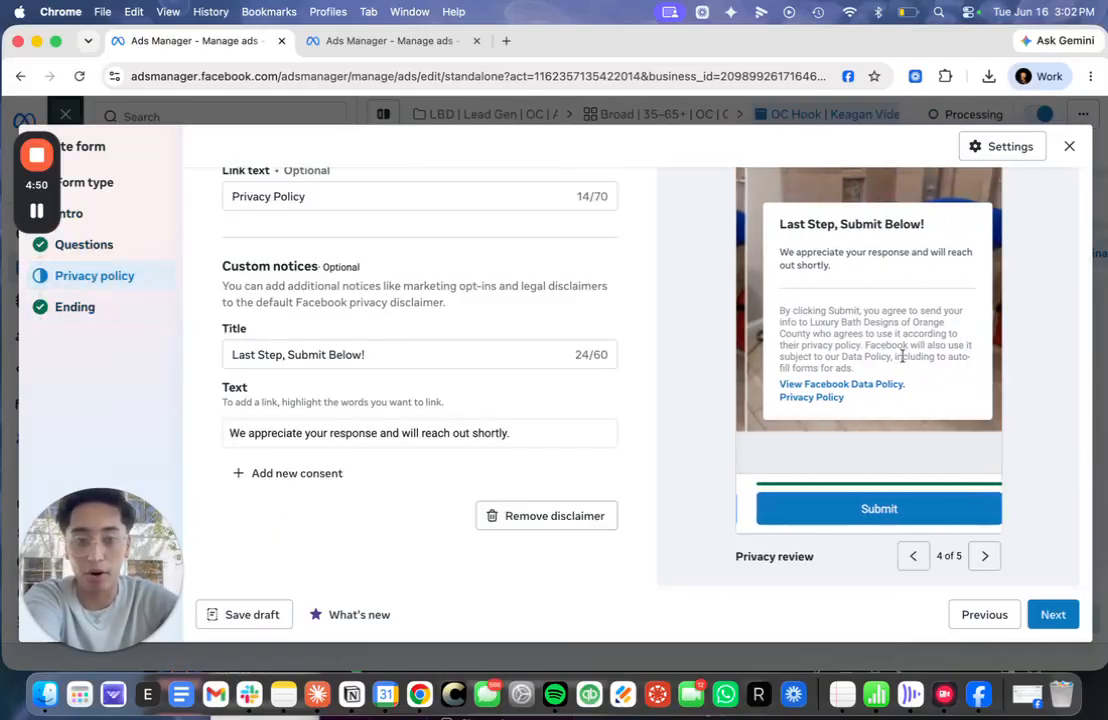
- Switch to the PERSPECTIVE 3.0 form's privacy policy settings and examine its link text and custom notices section
scroll(440, 223, "up", 3)
left_click(385, 40)
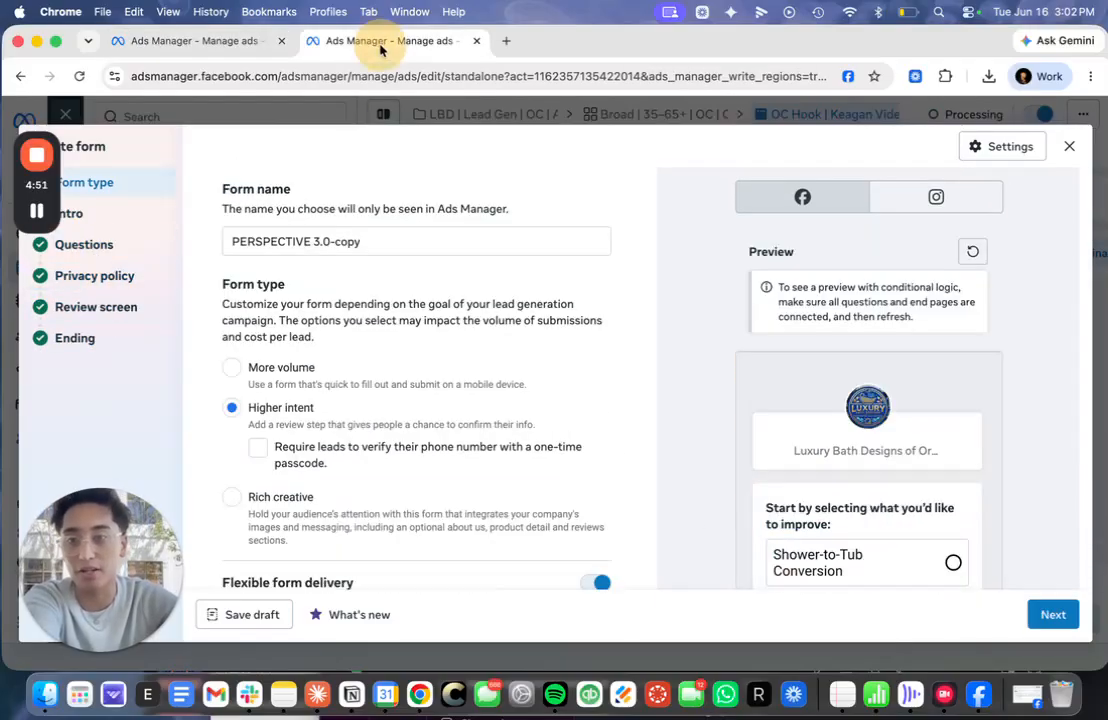
left_click(94, 276)
scroll(451, 343, "down", 2)
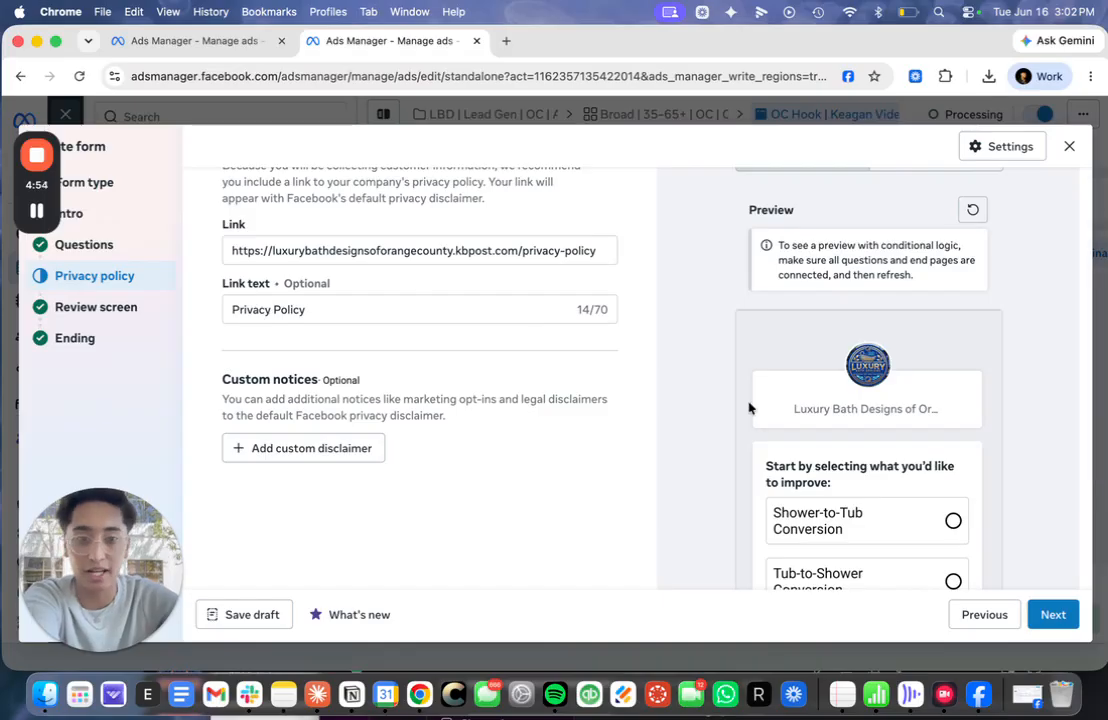
scroll(757, 425, "down", 1)
left_click_drag(371, 313, 213, 304)
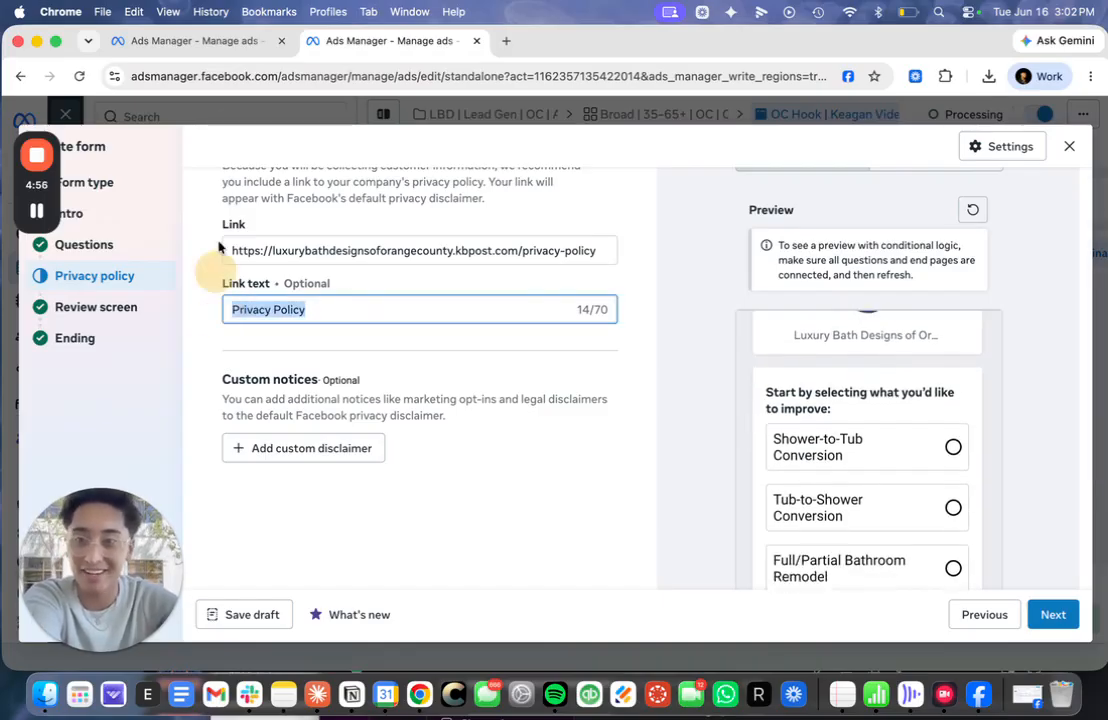
scroll(346, 388, "up", 1)
scroll(928, 560, "down", 5)
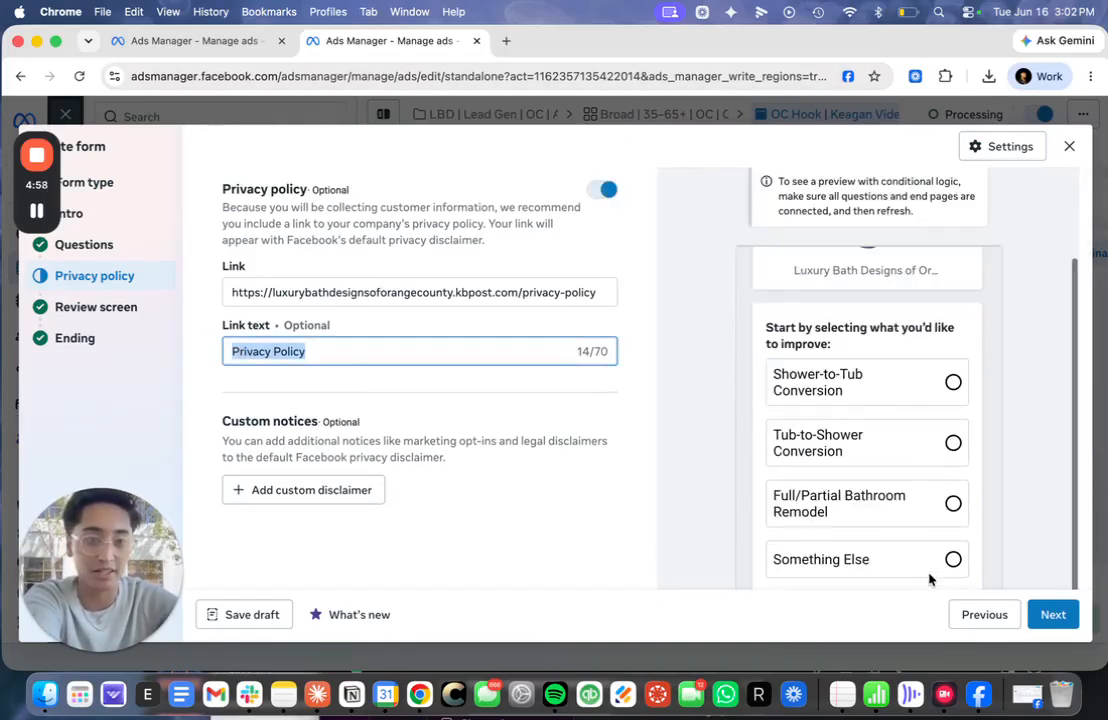
- Advance the PERSPECTIVE form's preview to the privacy policy page and highlight the Messenger updates consent text
left_click(988, 559)
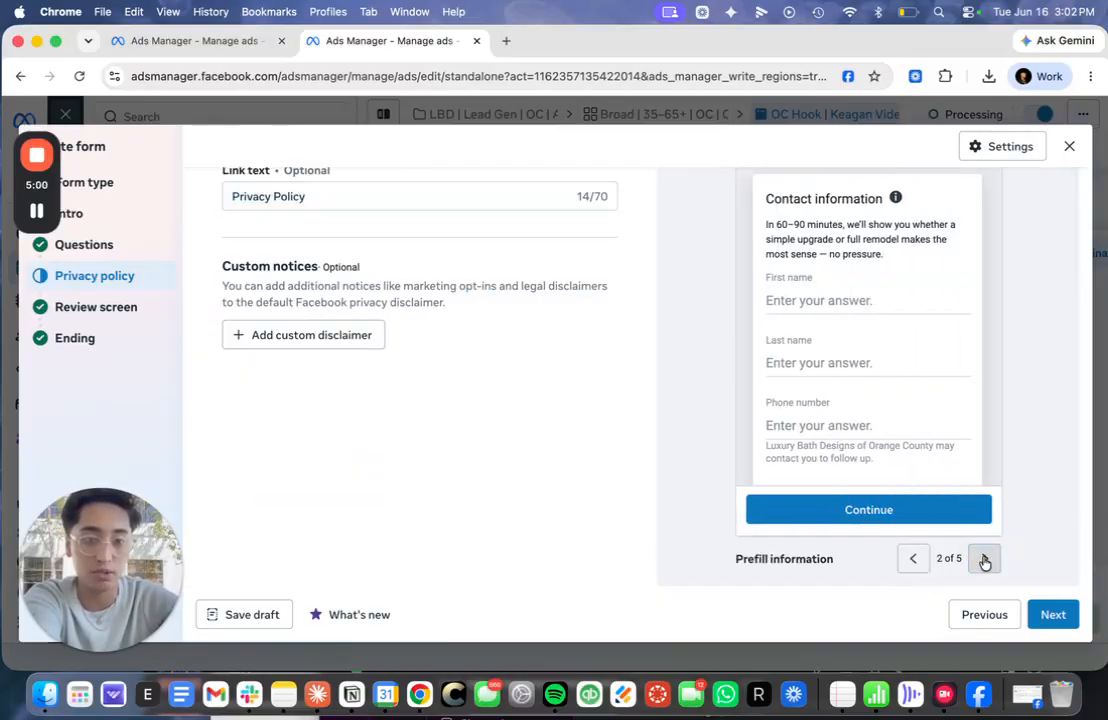
left_click(988, 560)
scroll(898, 262, "up", 1)
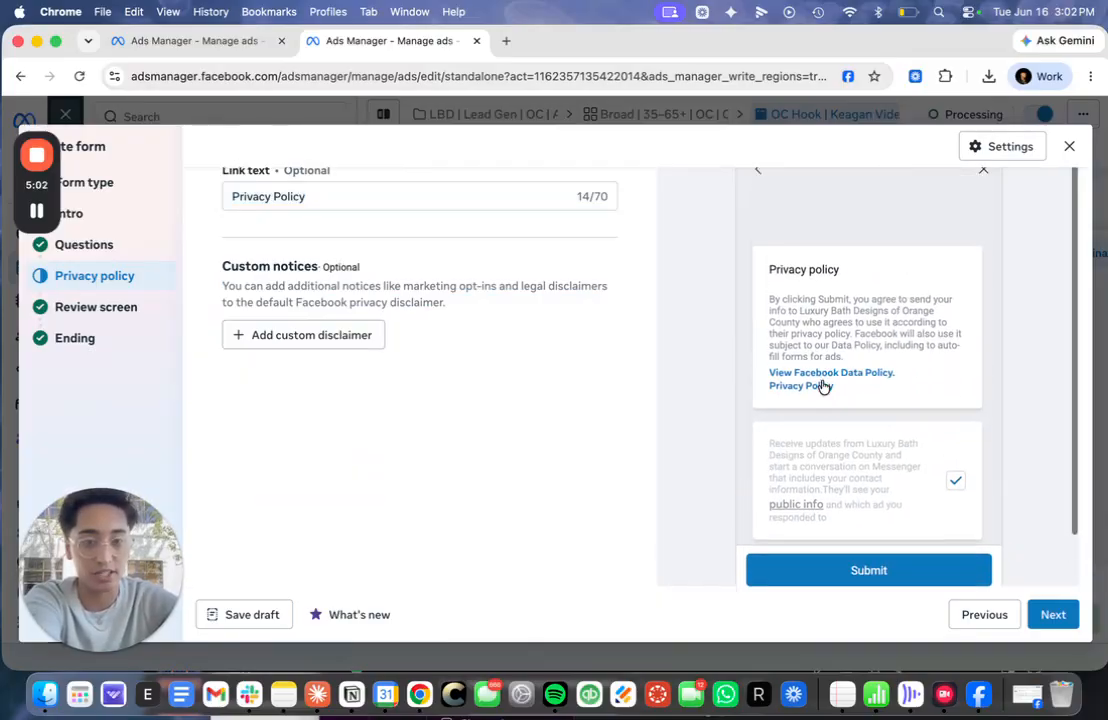
left_click_drag(821, 437, 816, 494)
left_click(892, 492)
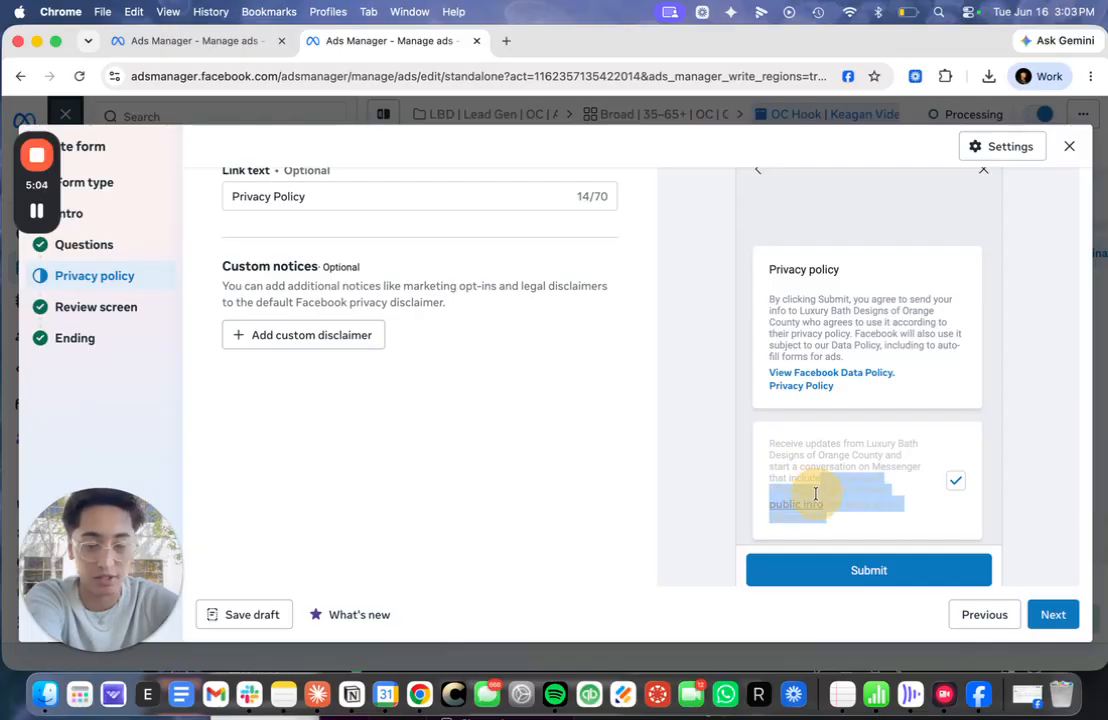
- Highlight the disclaimer and title of the DAYGENCY form's custom notice, and compare them with the PERSPECTIVE form's privacy page
left_click(244, 46)
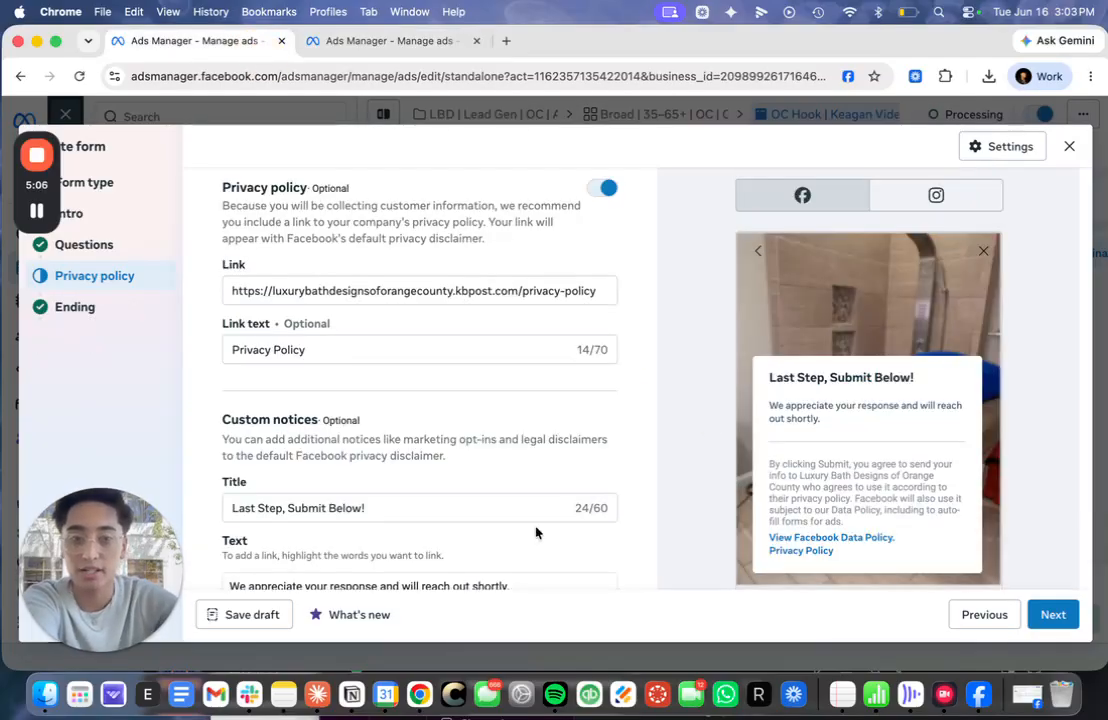
scroll(753, 380, "down", 1)
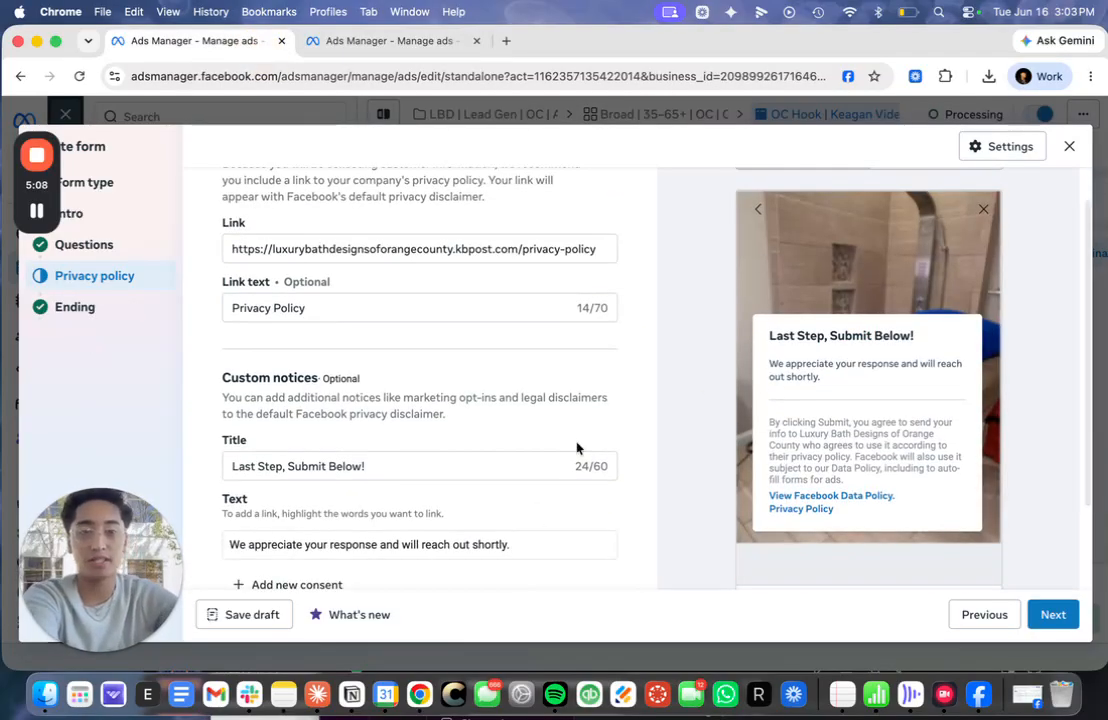
left_click_drag(766, 422, 899, 535)
left_click(896, 441)
left_click_drag(770, 338, 914, 336)
scroll(853, 480, "down", 3)
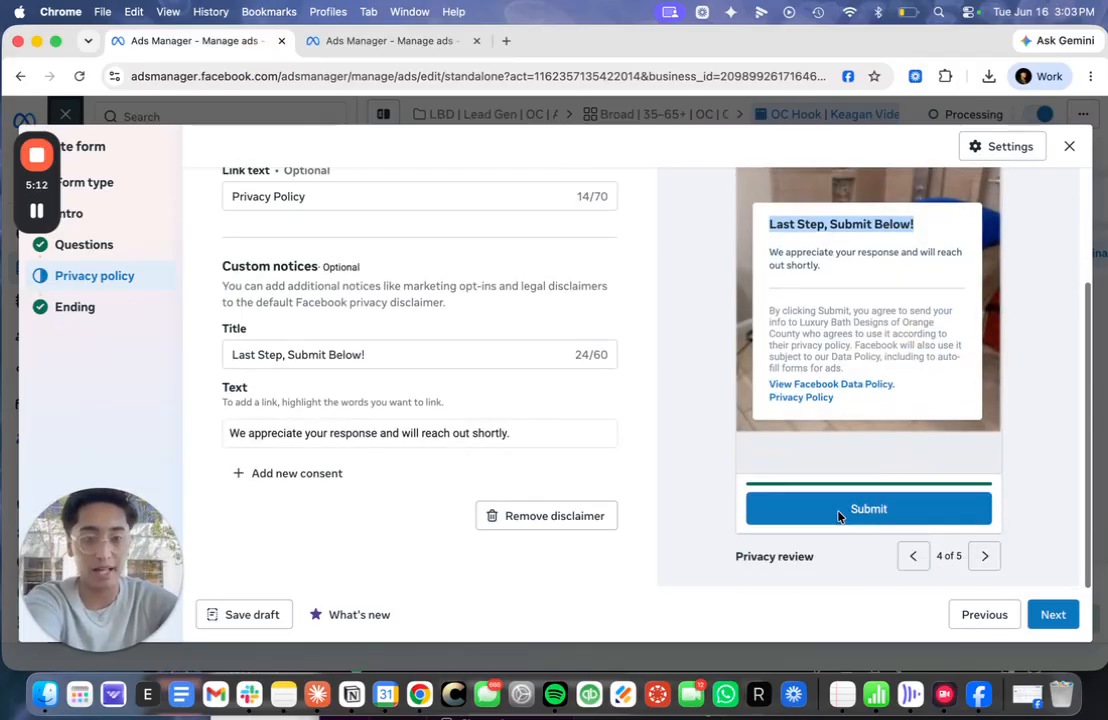
left_click(388, 41)
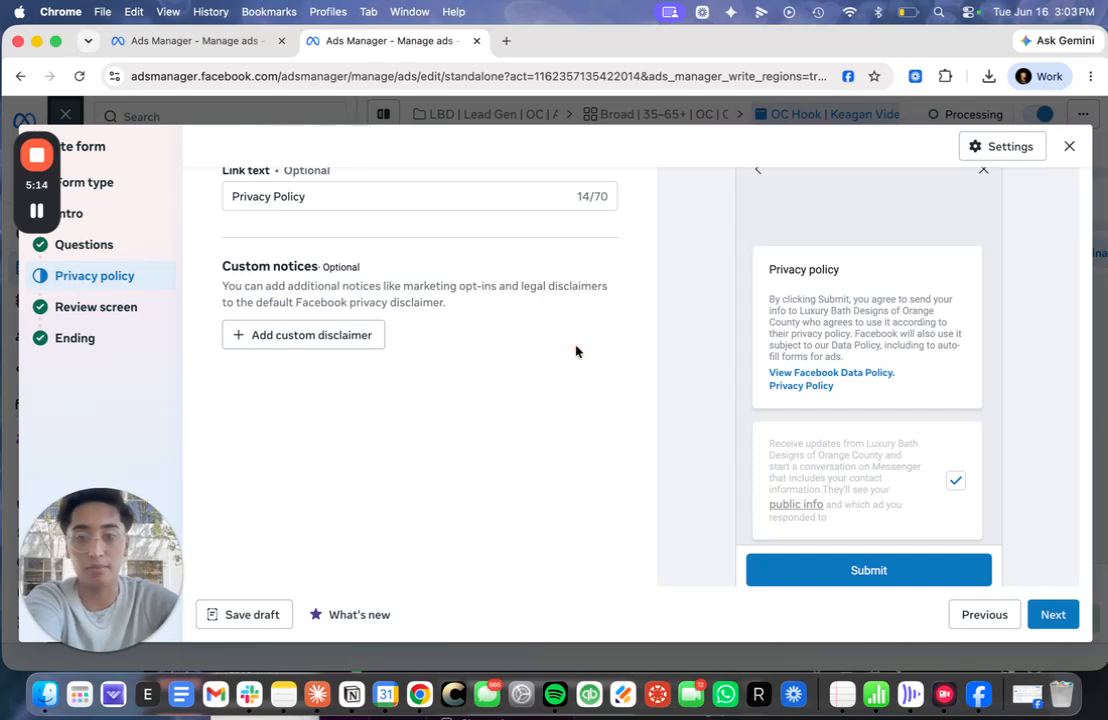
scroll(940, 428, "down", 1)
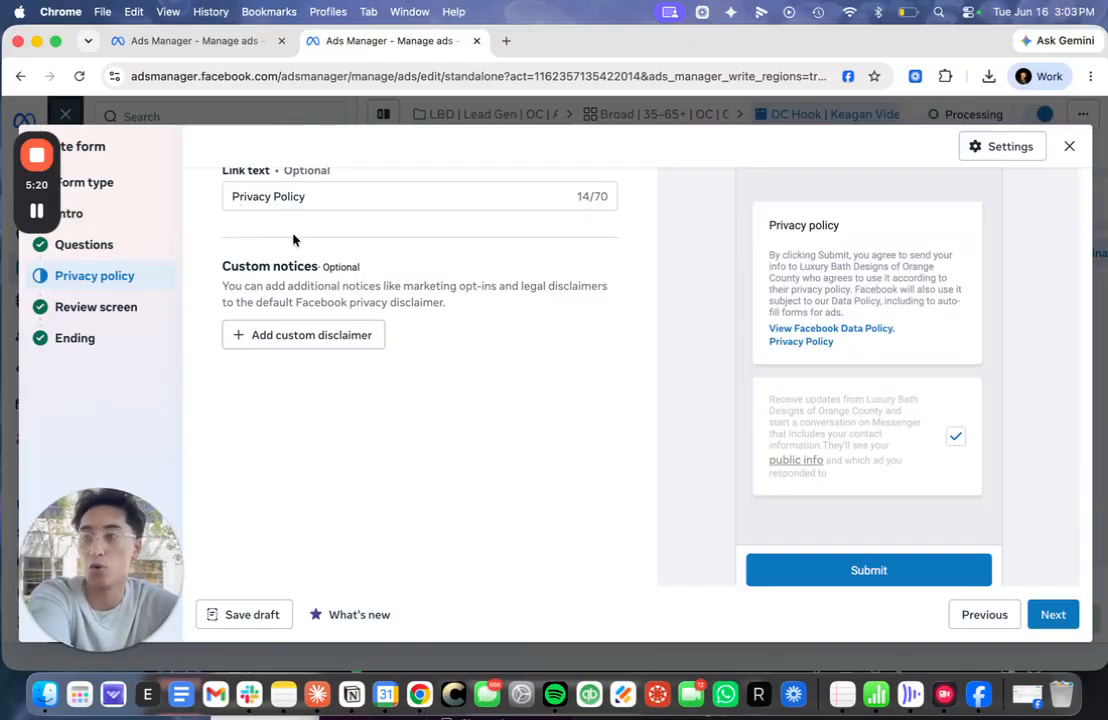
- Return to the DAYGENCY form and examine its privacy review page, highlighting the custom notice text down to the Submit button
left_click(166, 38)
scroll(918, 485, "up", 3)
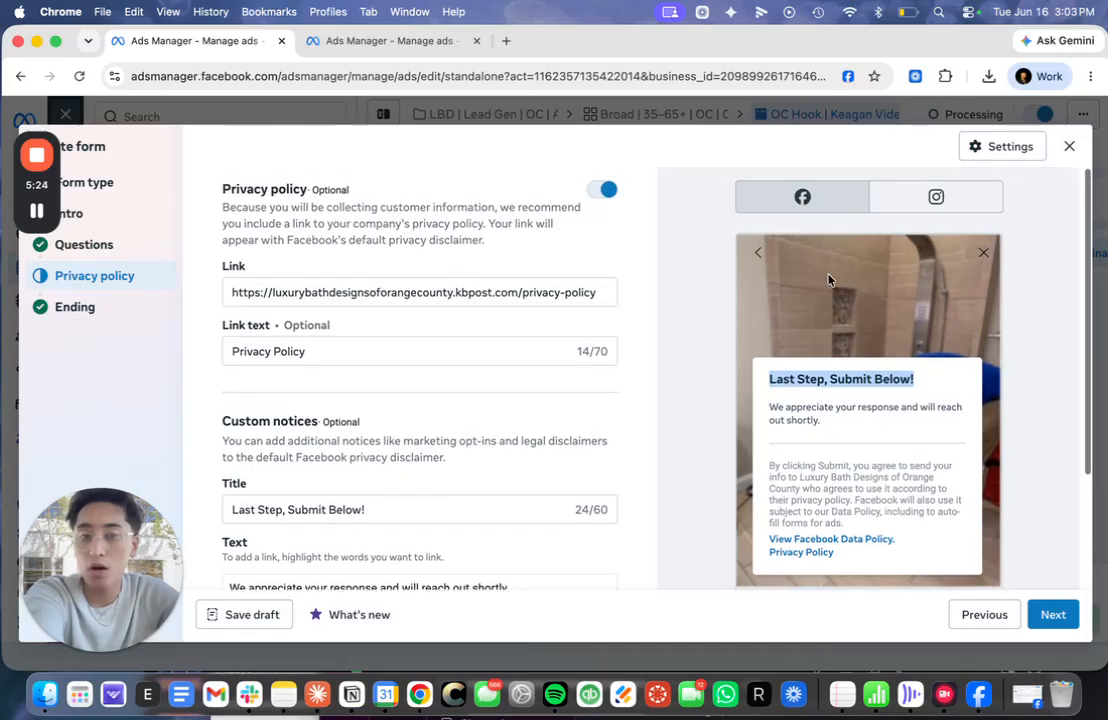
left_click(831, 291)
scroll(831, 291, "down", 1)
left_click_drag(828, 371, 888, 516)
left_click(840, 445)
left_click_drag(771, 357, 923, 369)
left_click(910, 382)
left_click_drag(769, 372, 739, 373)
left_click(849, 401)
left_click(738, 373)
scroll(818, 402, "down", 3)
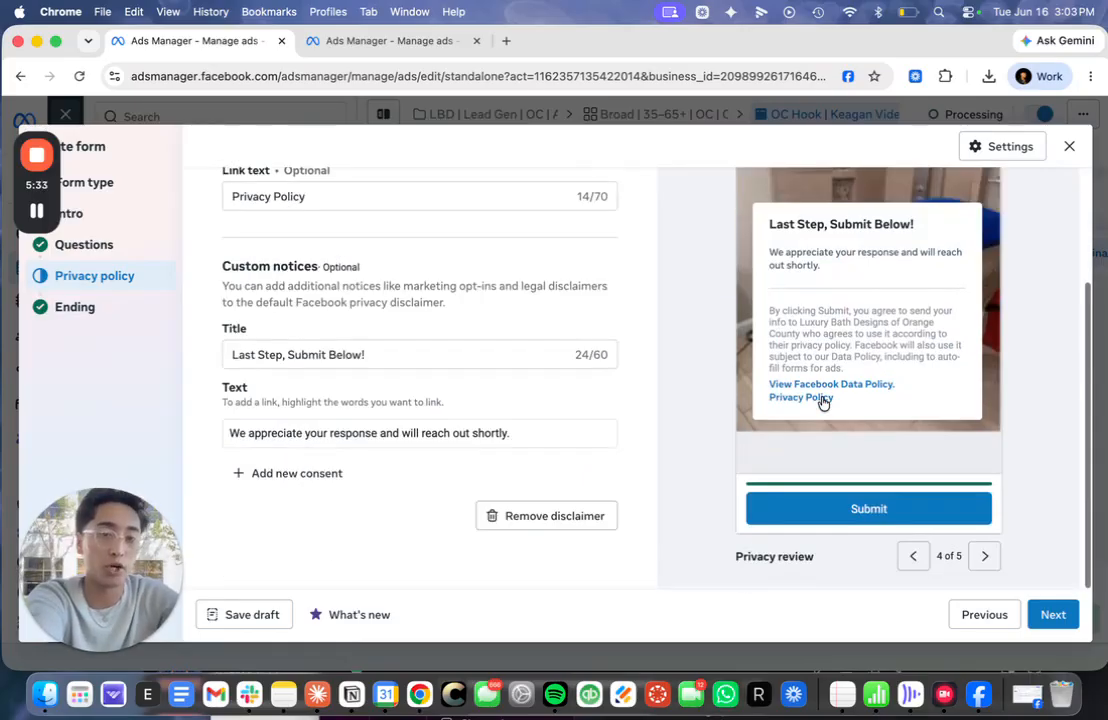
- Highlight the words of the "Last Step, Submit Below!" title and the message beneath it in the preview
mouse_move(761, 231)
left_mouse_down()
mouse_move(829, 227)
mouse_move(740, 227)
left_mouse_up()
left_click(825, 225)
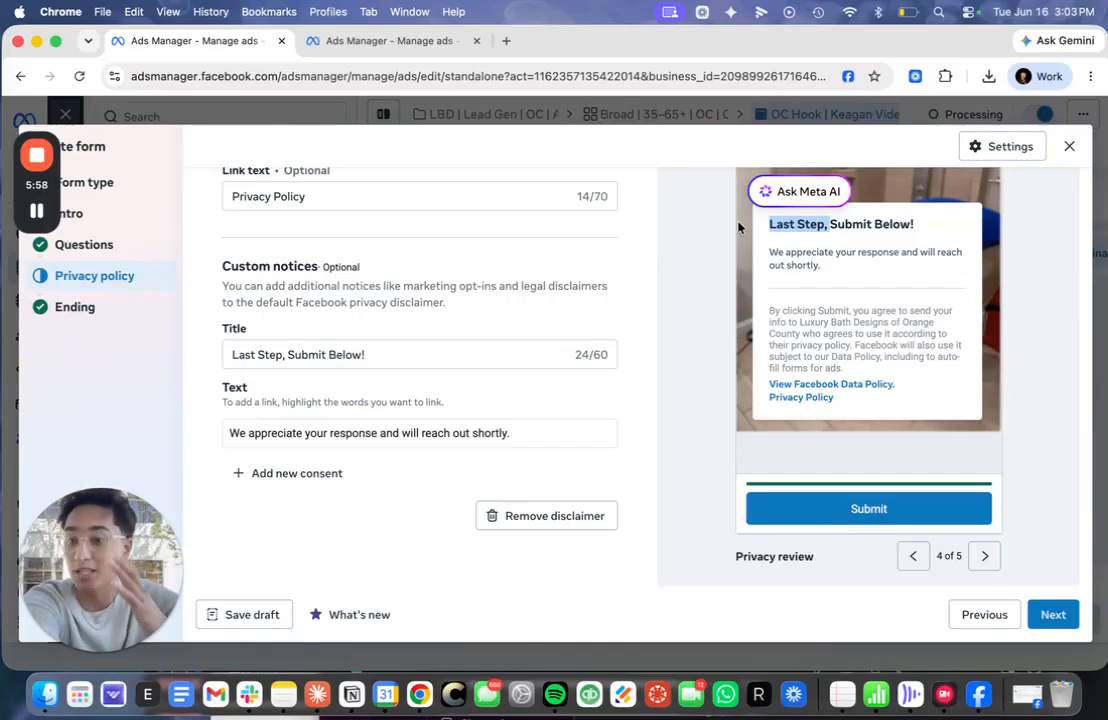
left_click_drag(767, 226, 850, 224)
left_click(850, 224)
left_click_drag(862, 267, 921, 272)
left_click(767, 248)
left_click(921, 273)
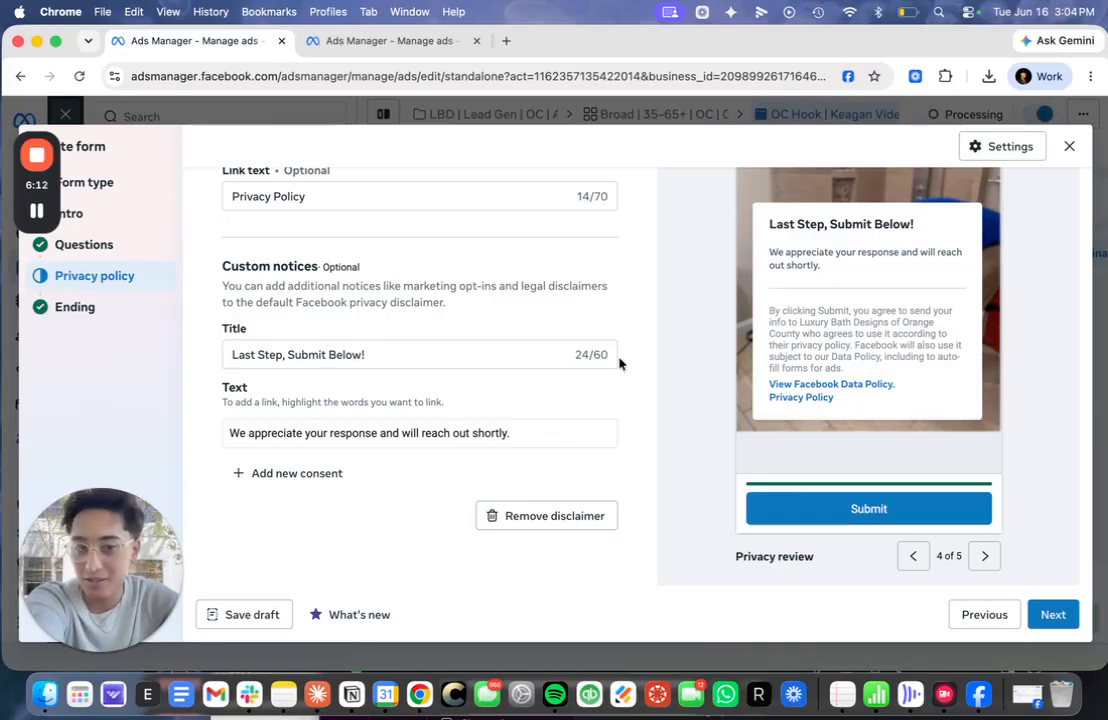
- Compare the DAYGENCY form's ending with the PERSPECTIVE form's end page, examining its request message and Call Now action
left_click(103, 312)
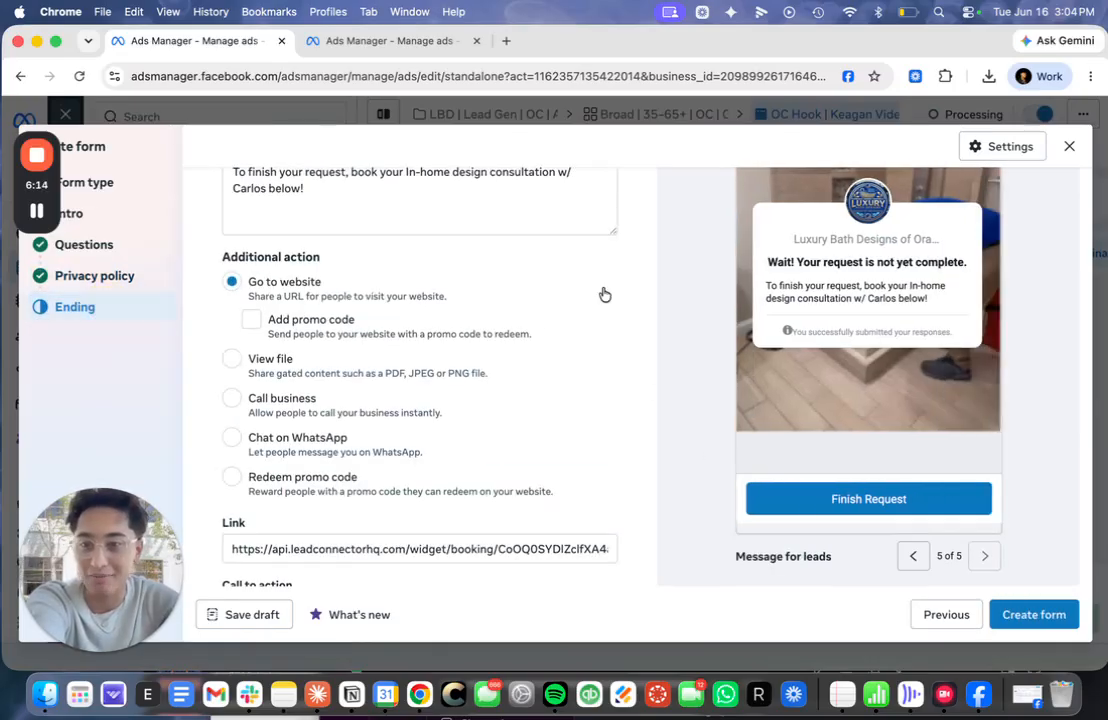
left_click(359, 42)
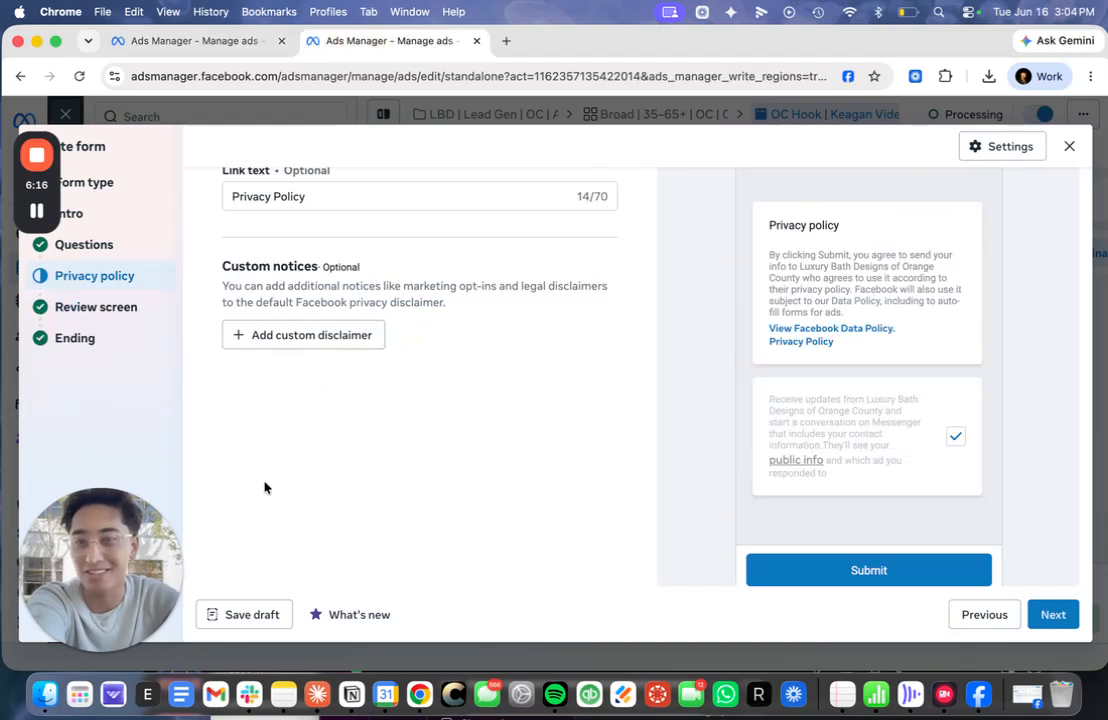
left_click(84, 337)
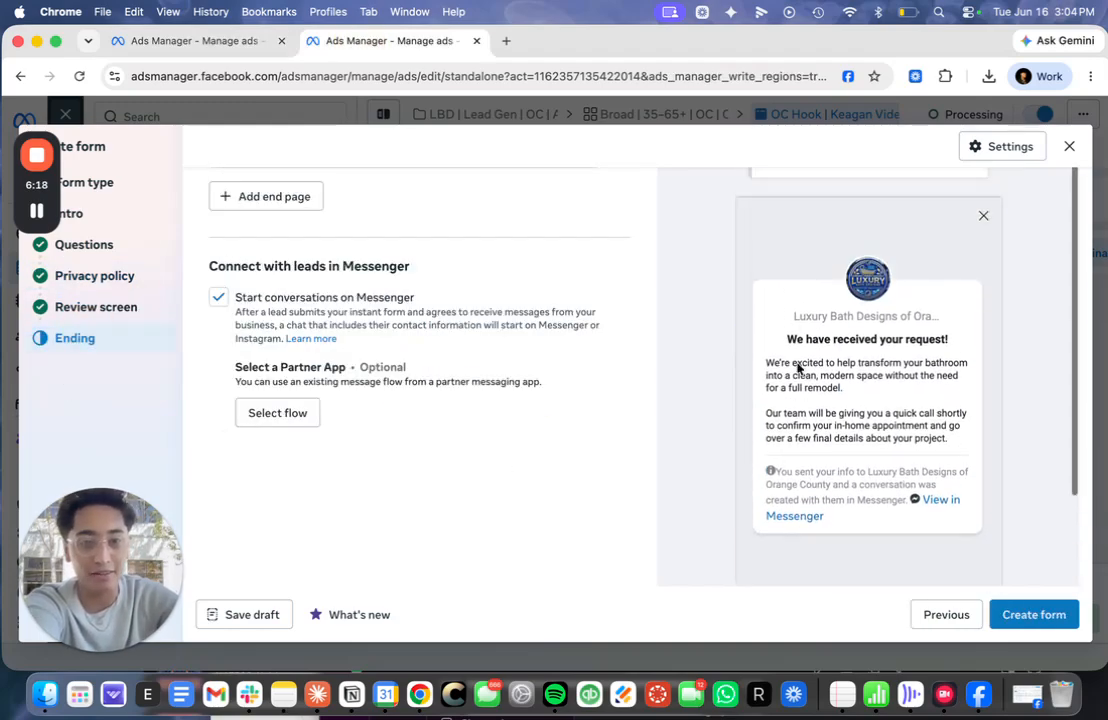
left_click_drag(794, 315, 922, 401)
left_click(922, 399)
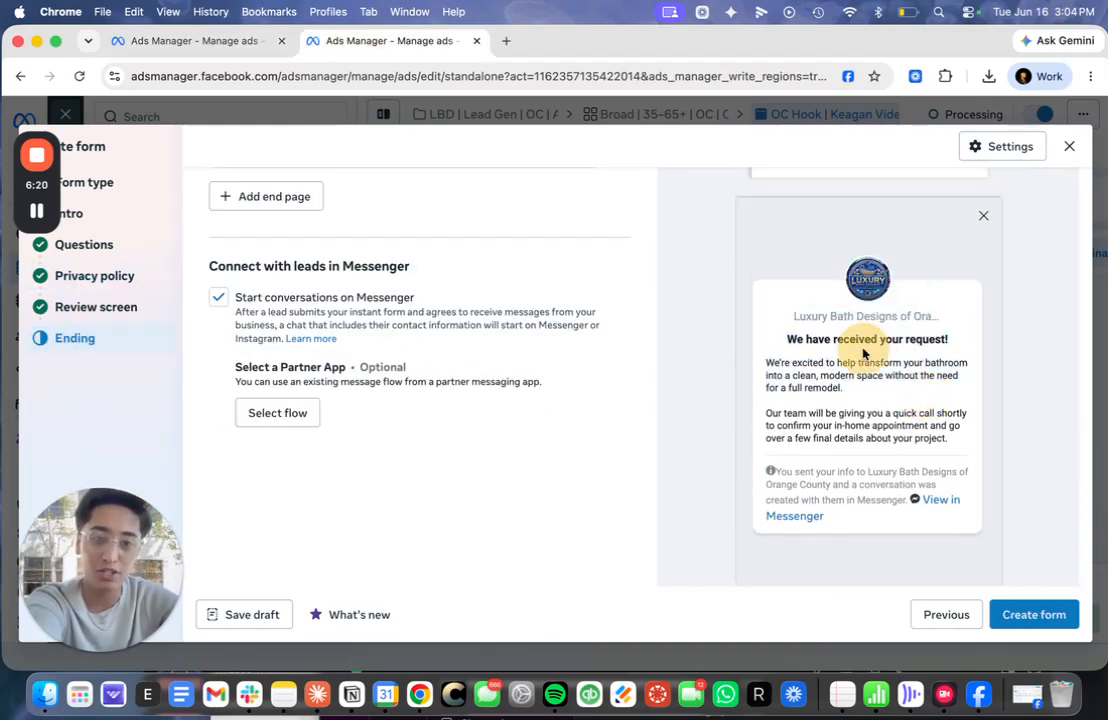
left_click_drag(862, 351, 867, 383)
left_click(812, 366)
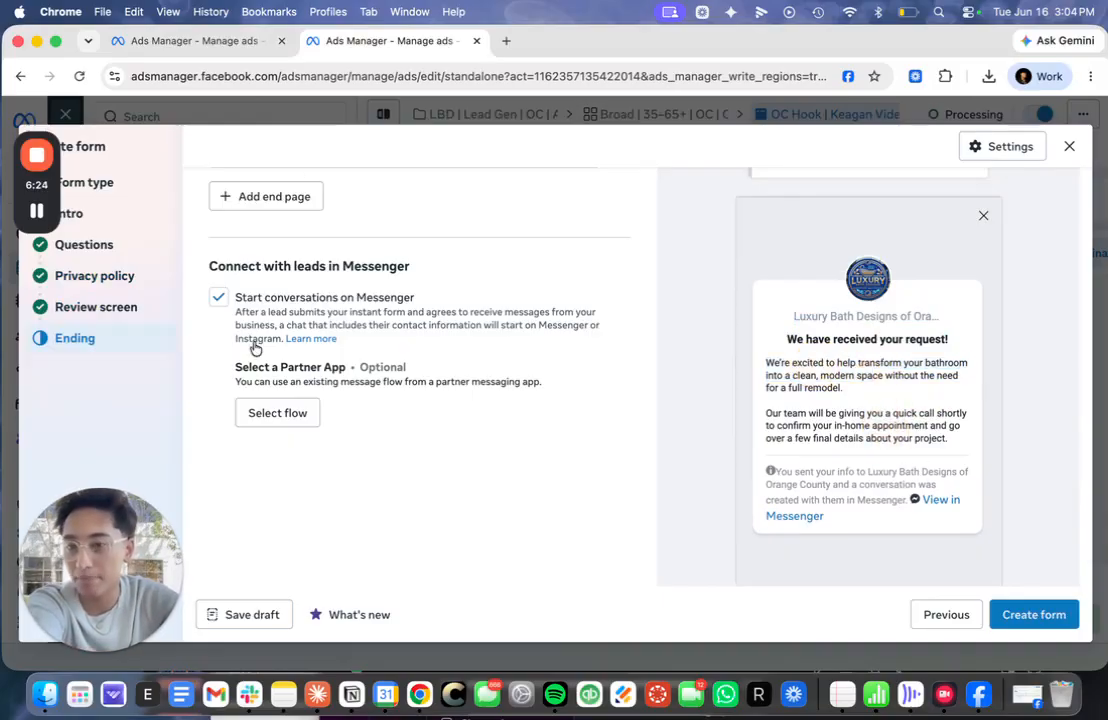
scroll(737, 405, "down", 3)
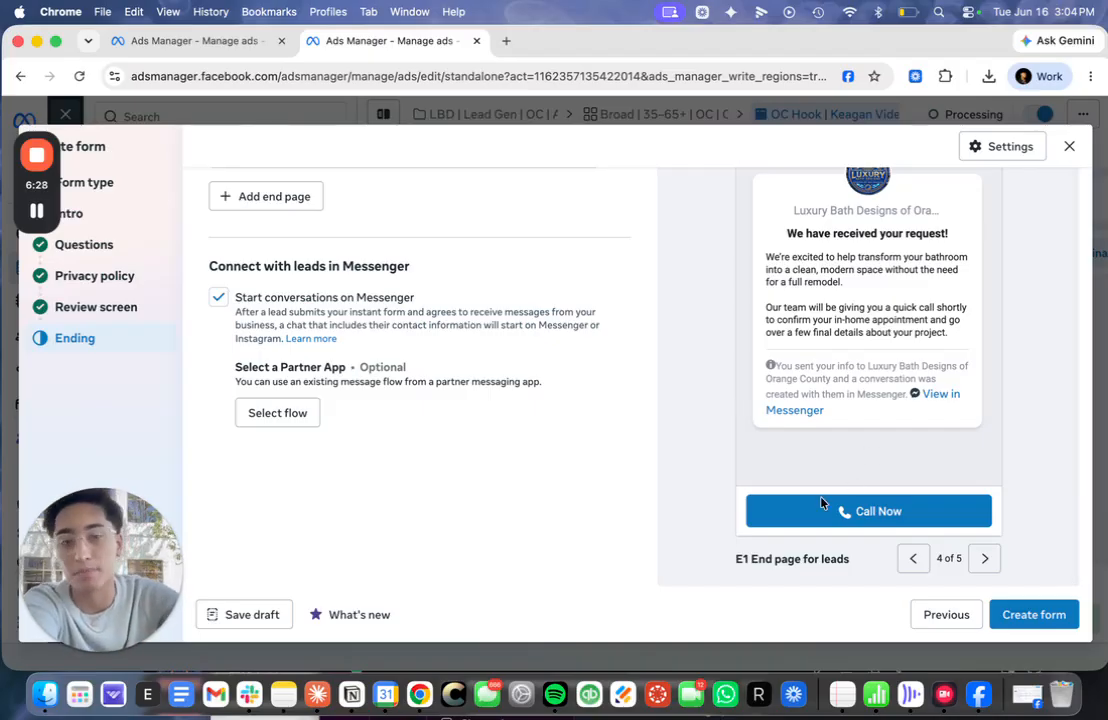
- Recheck the PERSPECTIVE form's review screen and end page, and return to the DAYGENCY form's ending headline and description
left_click(131, 305)
left_click(131, 337)
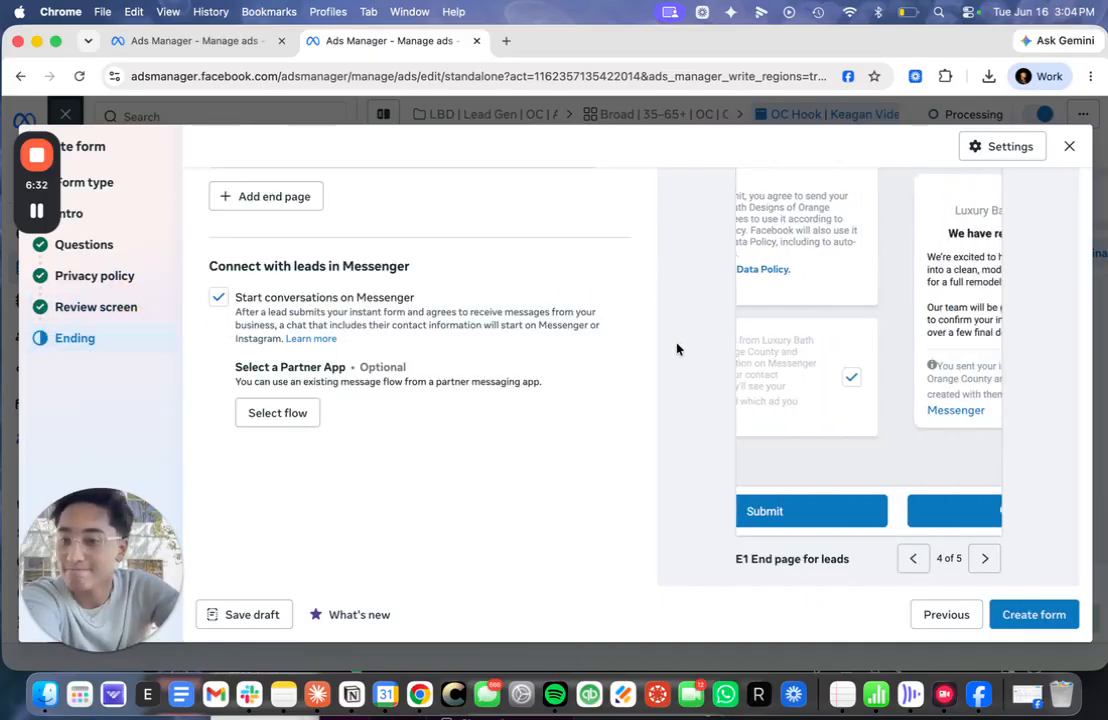
scroll(837, 304, "up", 3)
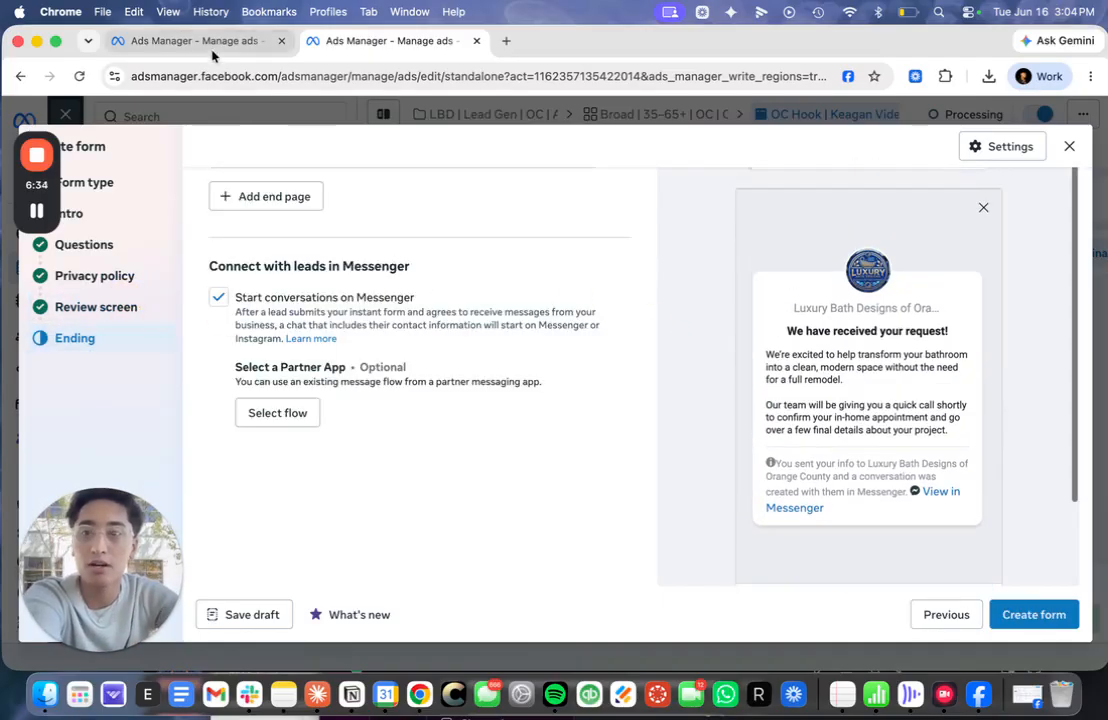
left_click(195, 41)
scroll(734, 314, "up", 2)
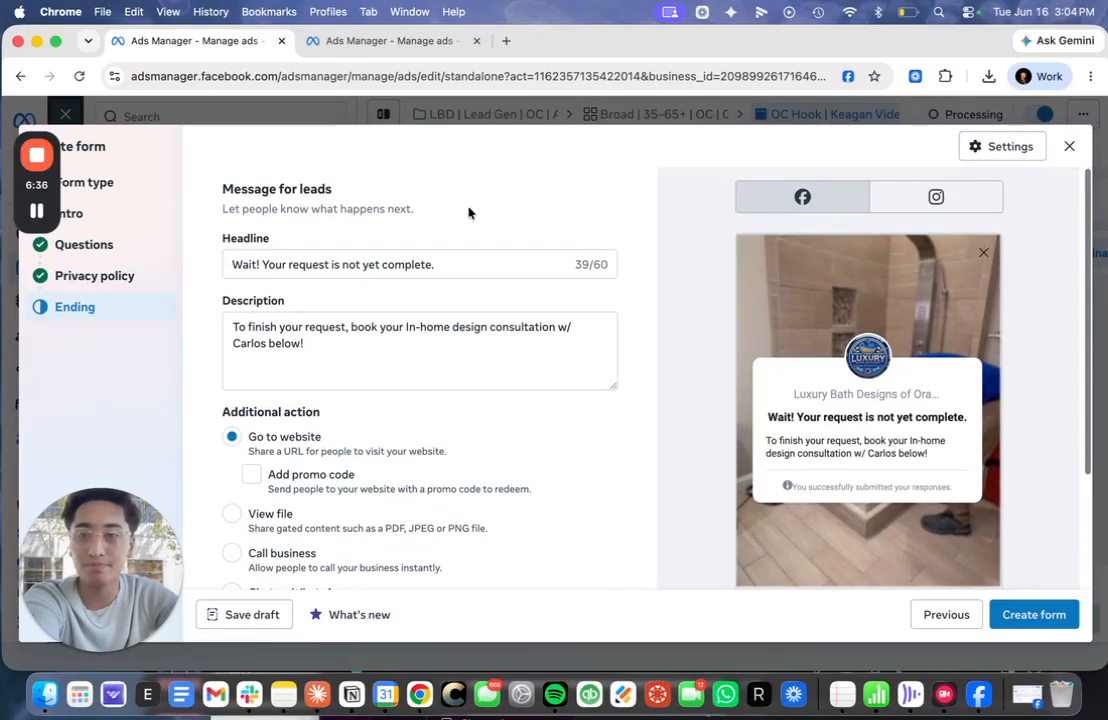
- Go back to the PERSPECTIVE form and check its review screen settings against its privacy policy section
left_click(381, 52)
left_click(116, 305)
left_click(112, 275)
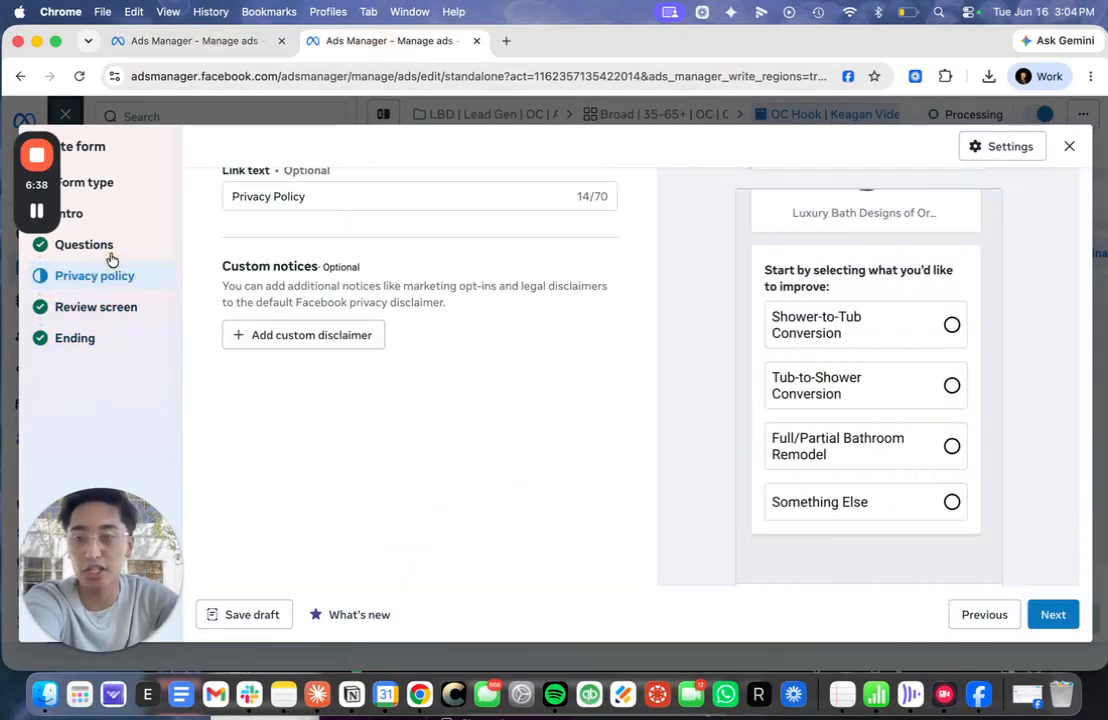
left_click(118, 309)
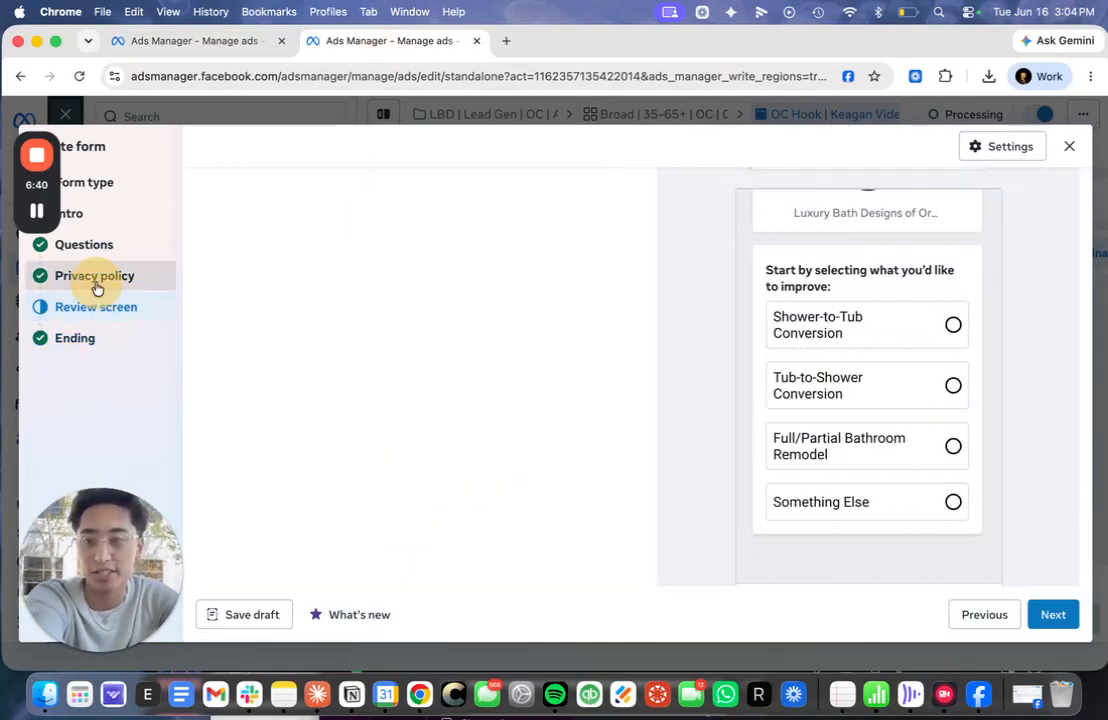
left_click(95, 278)
left_click(118, 307)
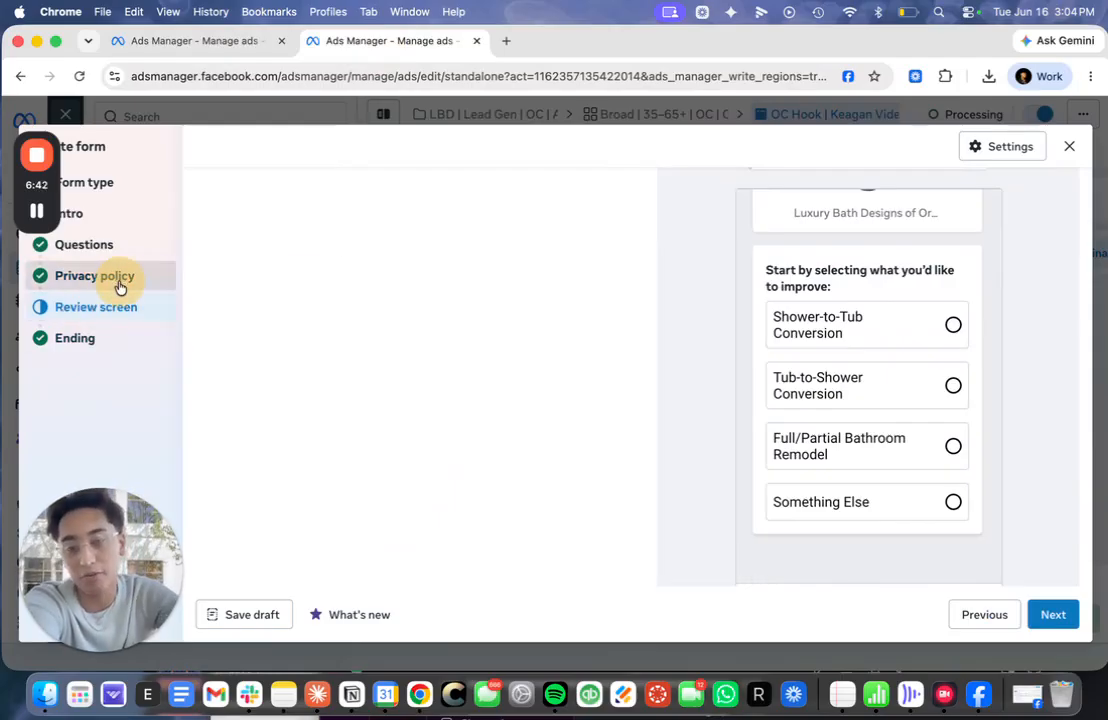
left_click(116, 281)
scroll(927, 424, "up", 2)
left_click(92, 309)
left_click(90, 280)
left_click(92, 307)
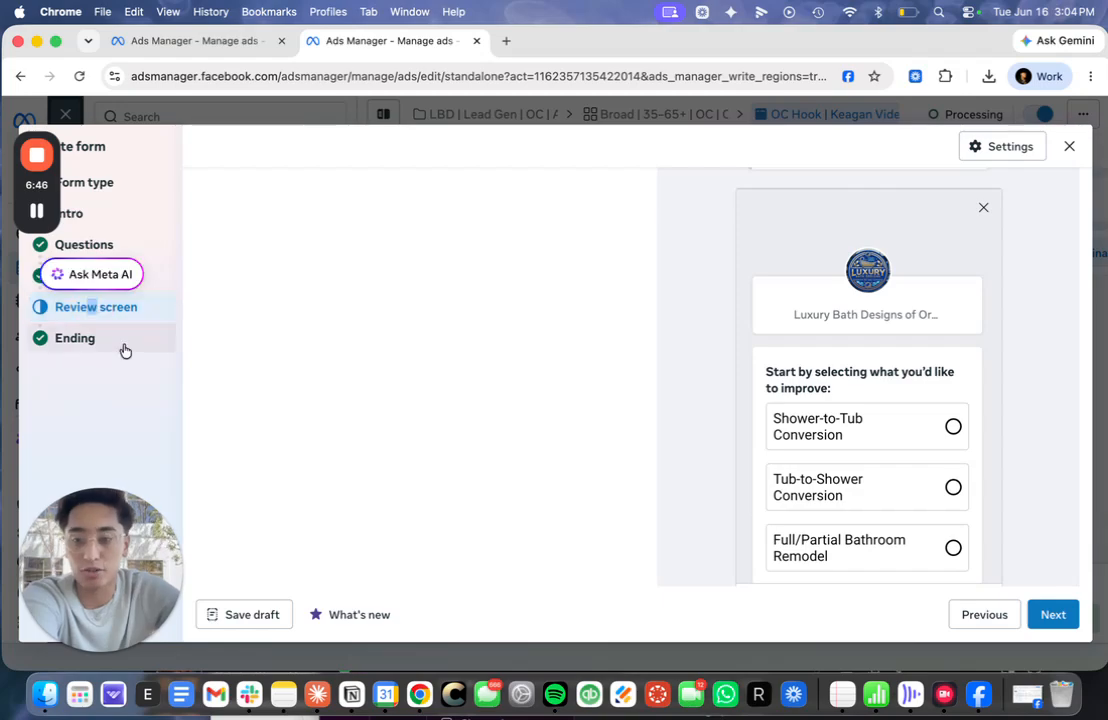
left_click(145, 342)
left_click(107, 312)
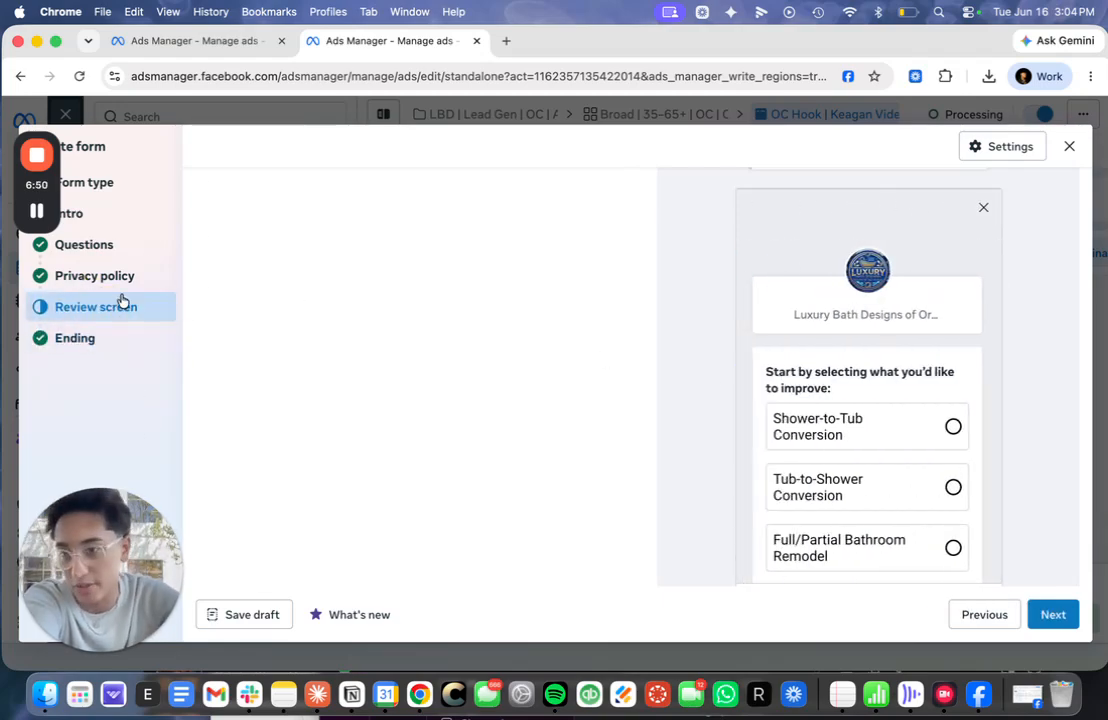
- Reopen the PERSPECTIVE form's ending and highlight its headline and the description about the team's follow-up call in the preview
left_click(96, 340)
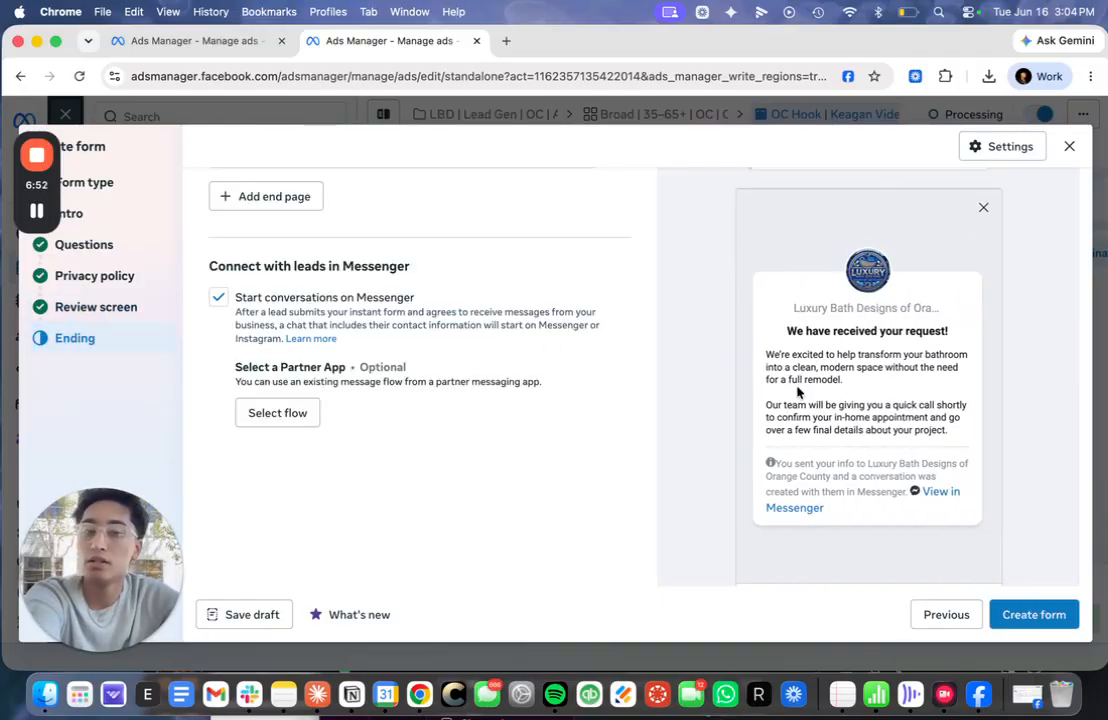
left_click_drag(787, 303, 809, 449)
left_click(791, 349)
left_click_drag(790, 338, 873, 352)
left_click(872, 353)
left_click(761, 371)
left_click_drag(769, 357, 865, 445)
left_click(913, 452)
left_click_drag(944, 433, 772, 390)
scroll(808, 482, "down", 2)
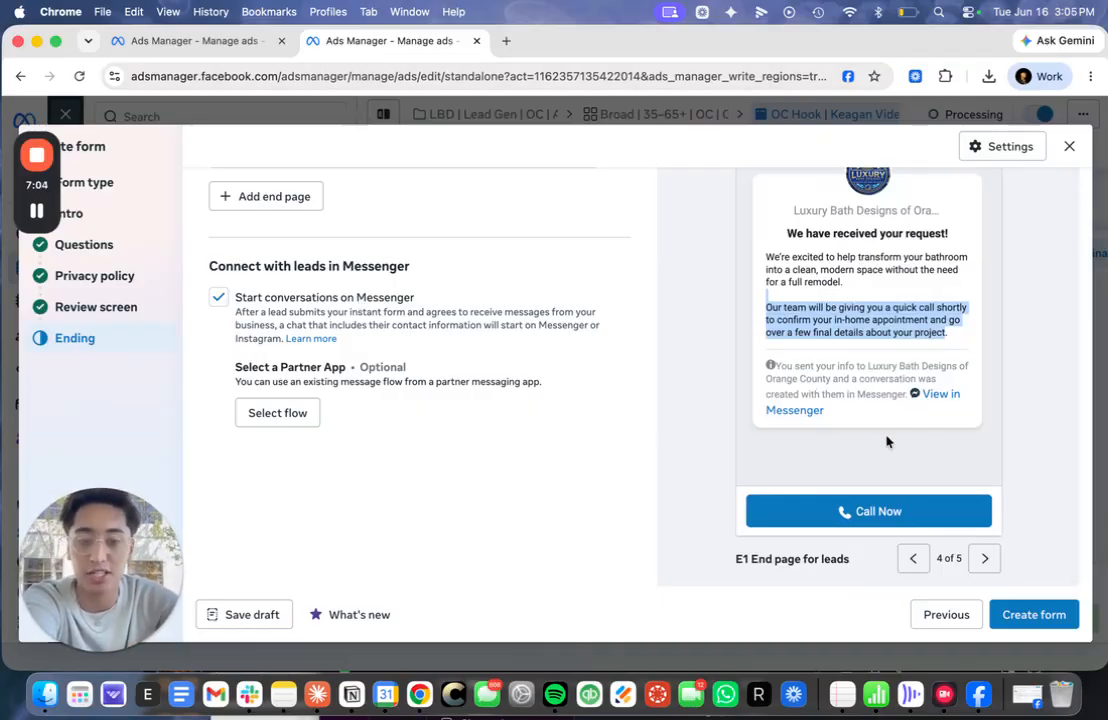
- Switch to the DAYGENCY form and review its custom privacy notice followed by its ending message with the Finish Request action
left_click(210, 44)
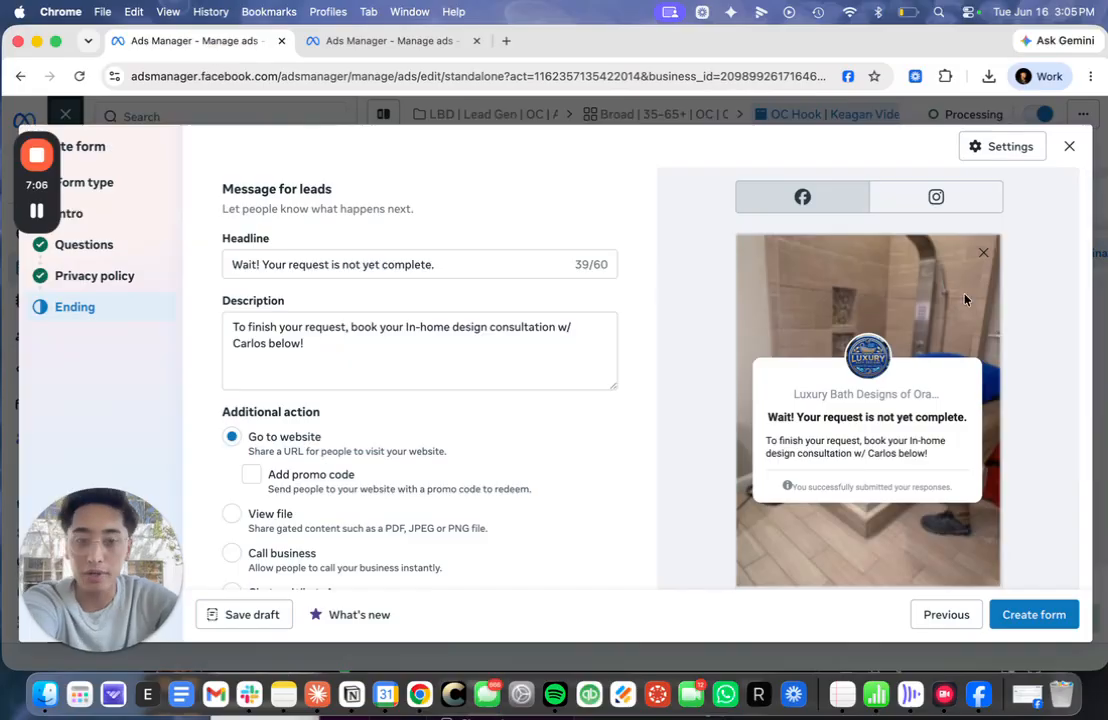
left_click(94, 275)
scroll(921, 509, "down", 2)
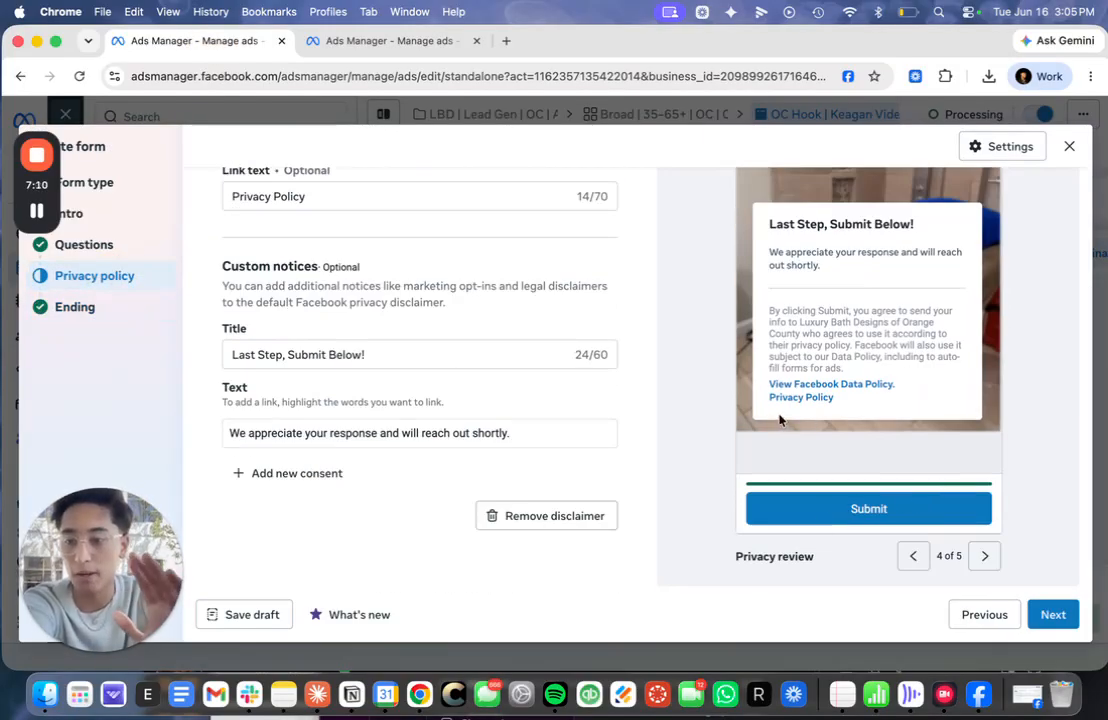
left_click(78, 308)
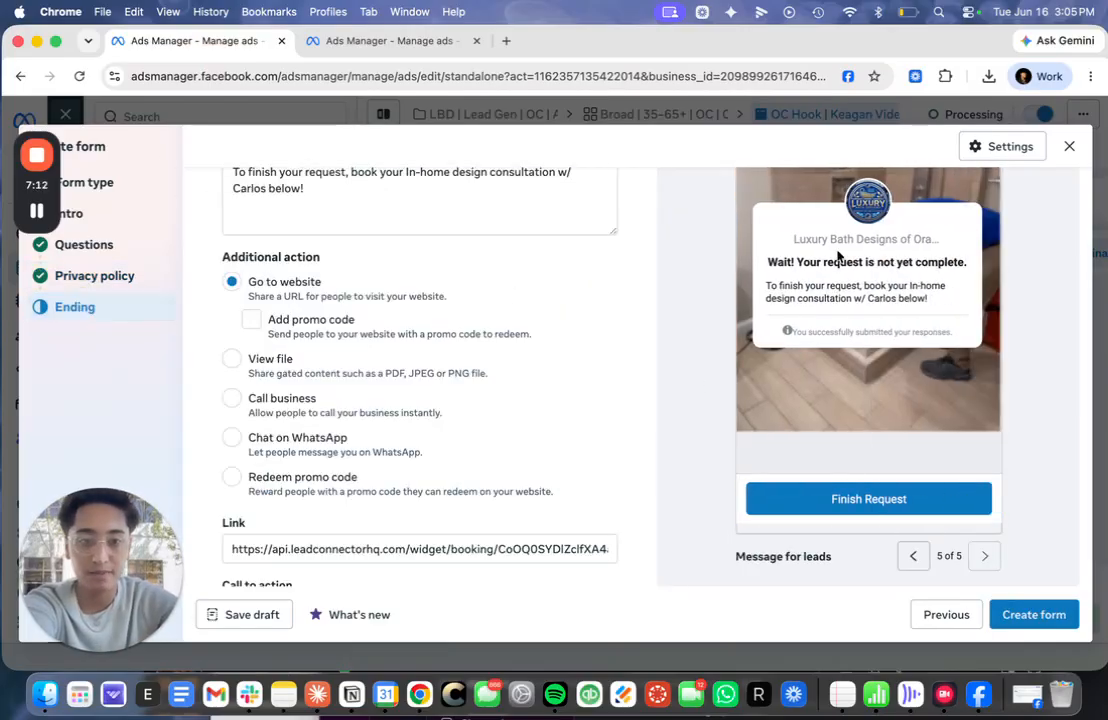
- Highlight the "Last Step, Submit Below!" privacy notice title, and the in-home design consultation text of the ending message in the preview
left_click(165, 276)
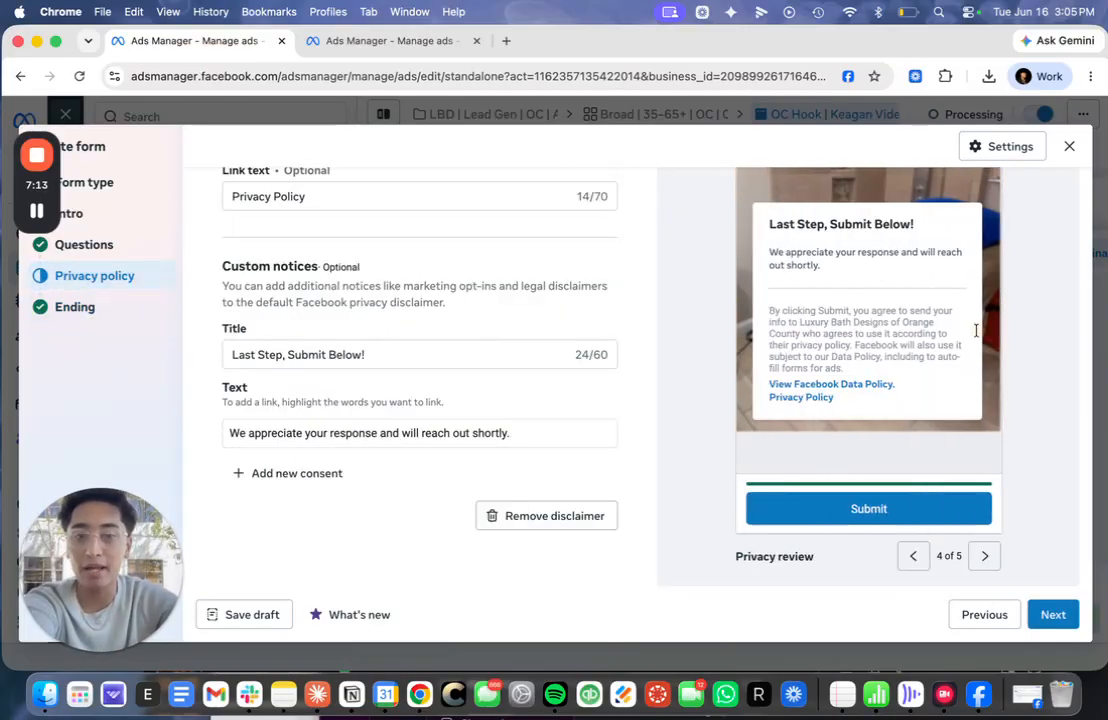
triple_click(786, 222)
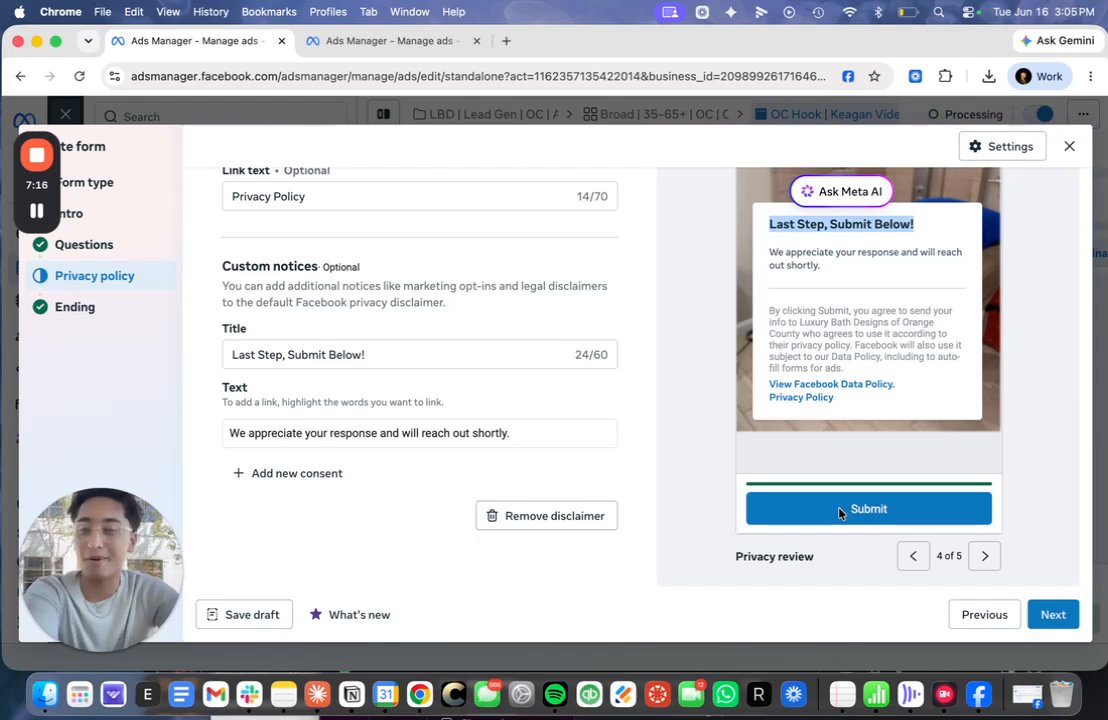
left_click(105, 306)
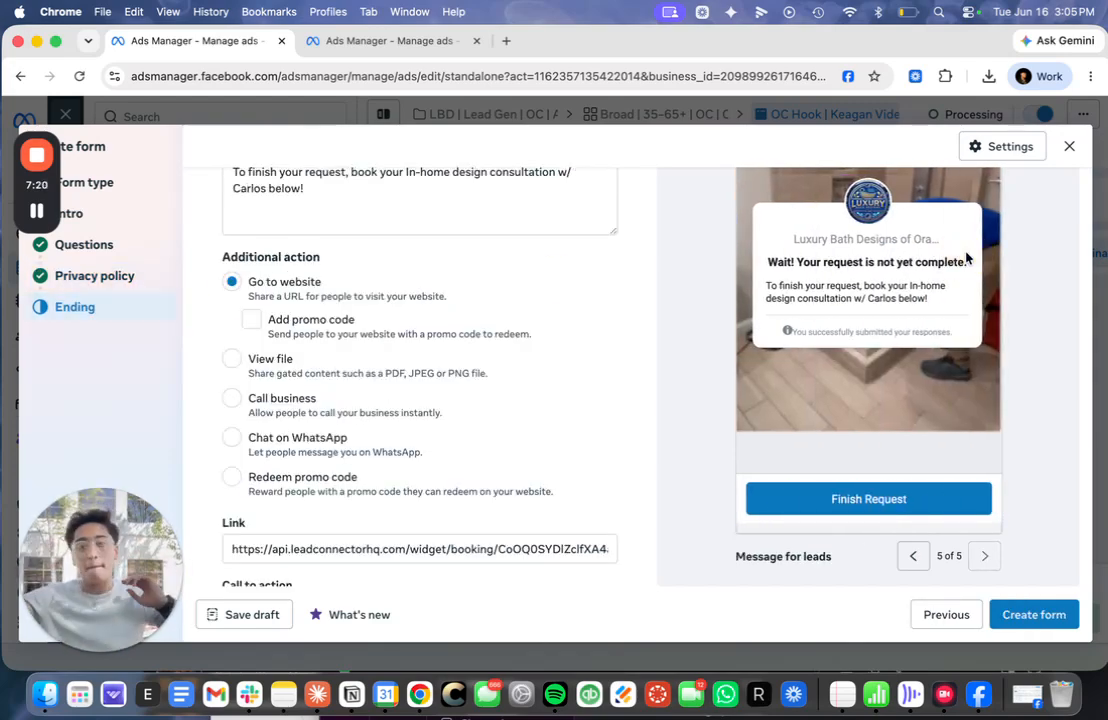
left_click_drag(772, 285, 846, 283)
left_click(787, 284)
left_click_drag(765, 285, 860, 302)
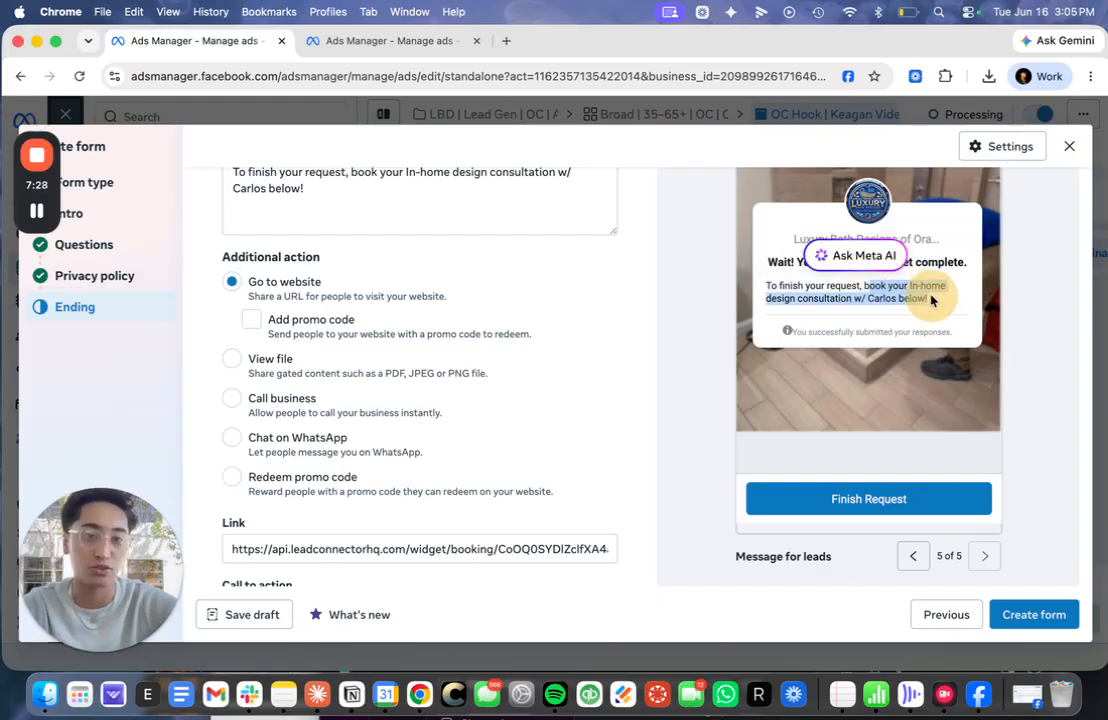
left_click(880, 292)
left_click_drag(909, 286, 942, 289)
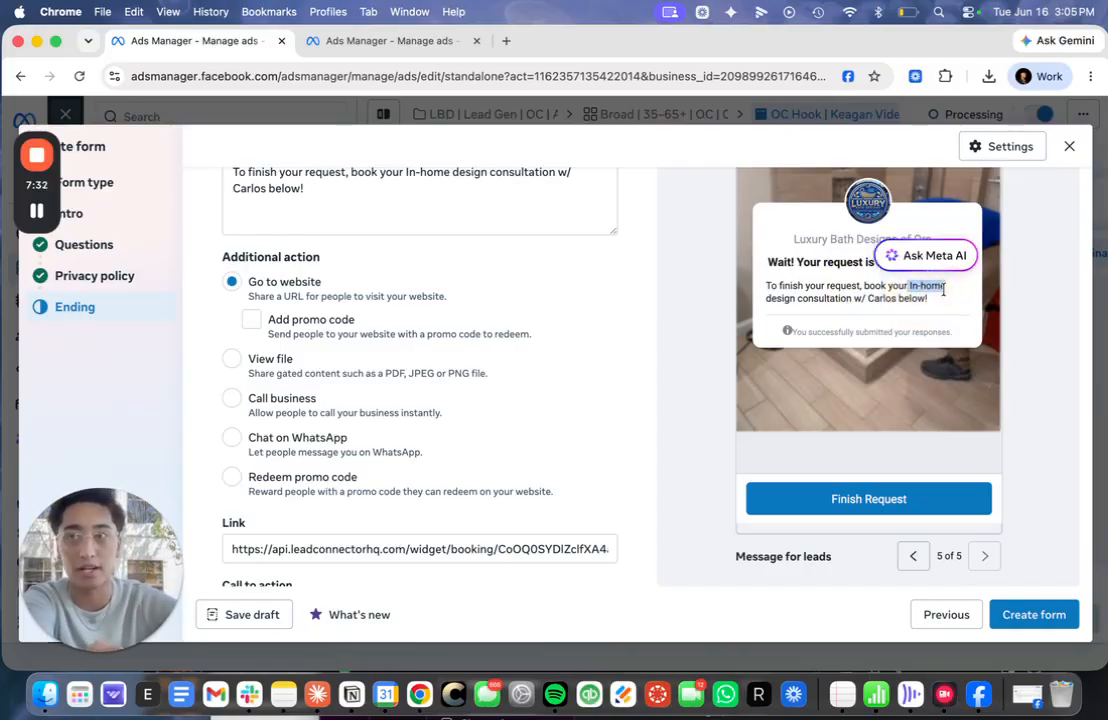
- Open the booking link behind the Finish Request action in a new browser tab and view its consultation calendar
left_click(829, 505)
left_click_drag(829, 500, 897, 502)
left_click(899, 510)
left_click(309, 548)
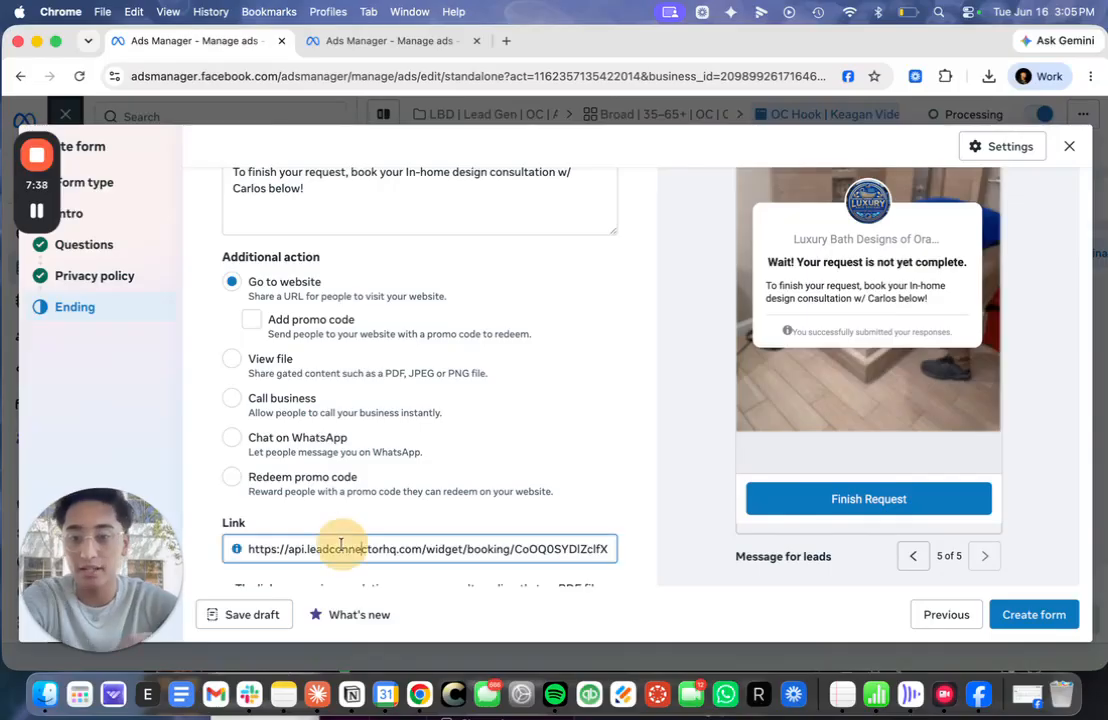
key("super+a")
left_click(505, 40)
type("https://api.leadconnectorhq.com/widget/booking/CoOQ0SYDlZclfXA4anfY")
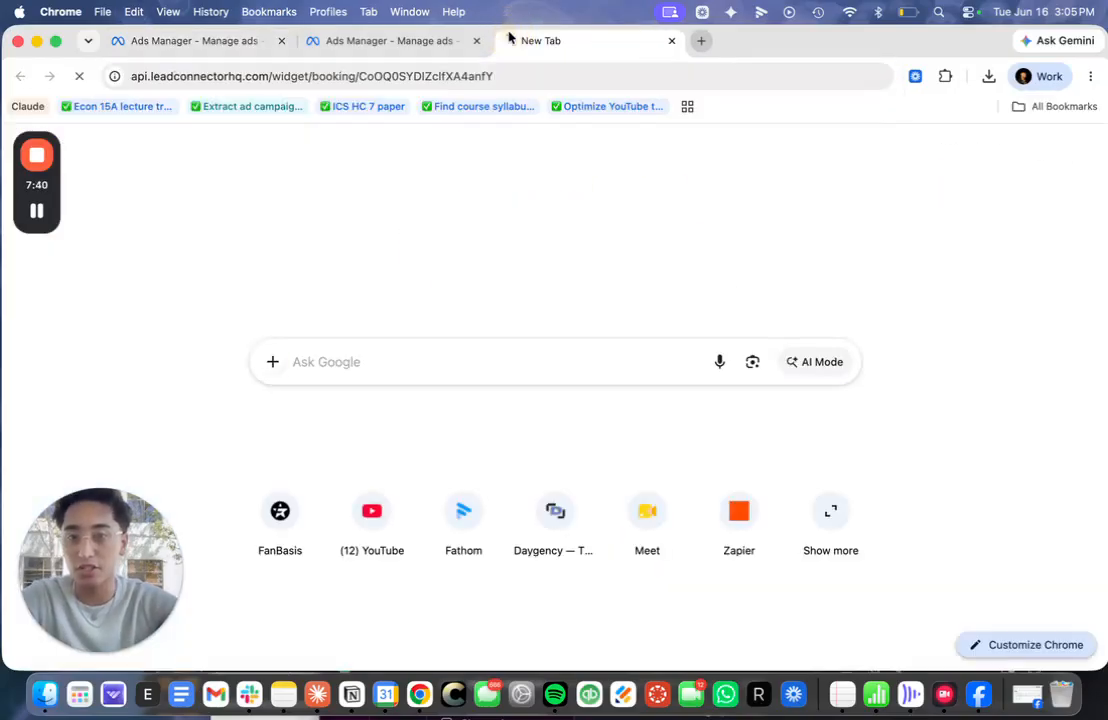
key("Return")
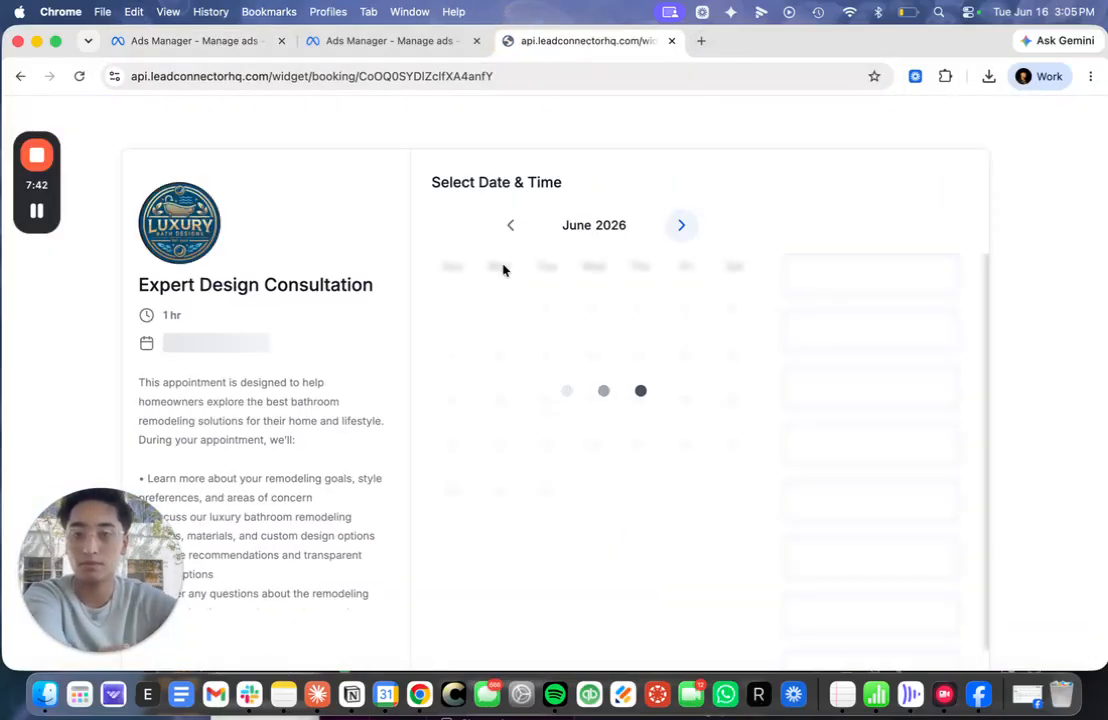
scroll(780, 400, "down", 2)
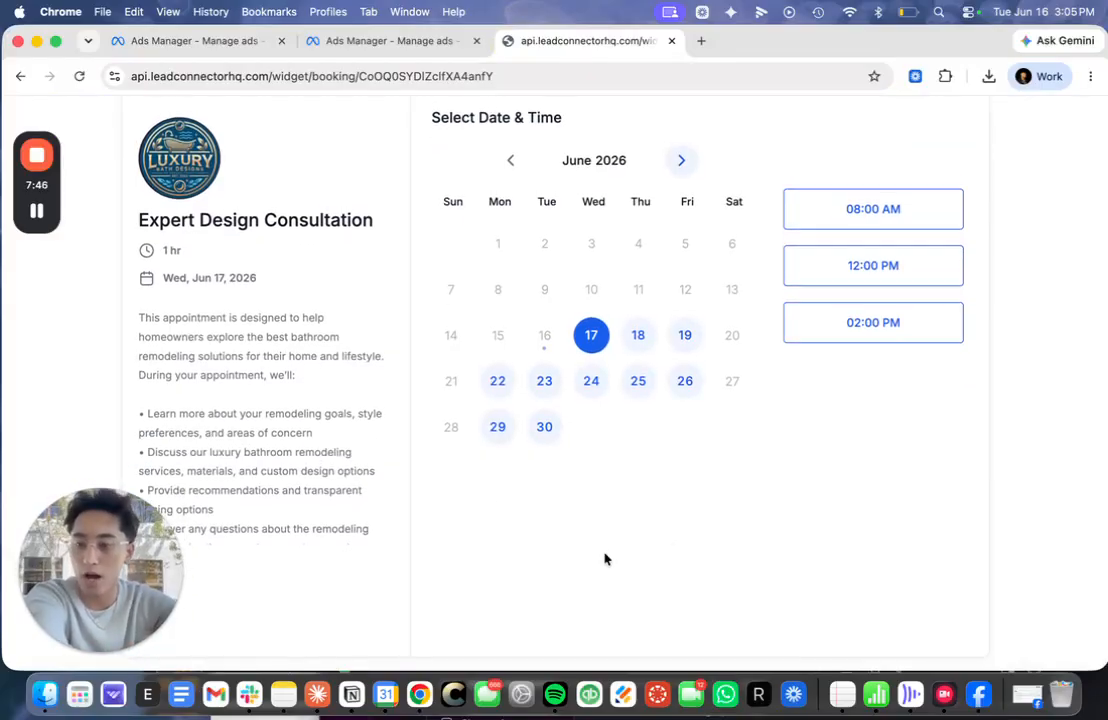
- Place the booking page's browser tab between the two form tabs and compare the endings of both forms
left_click_drag(585, 40, 452, 42)
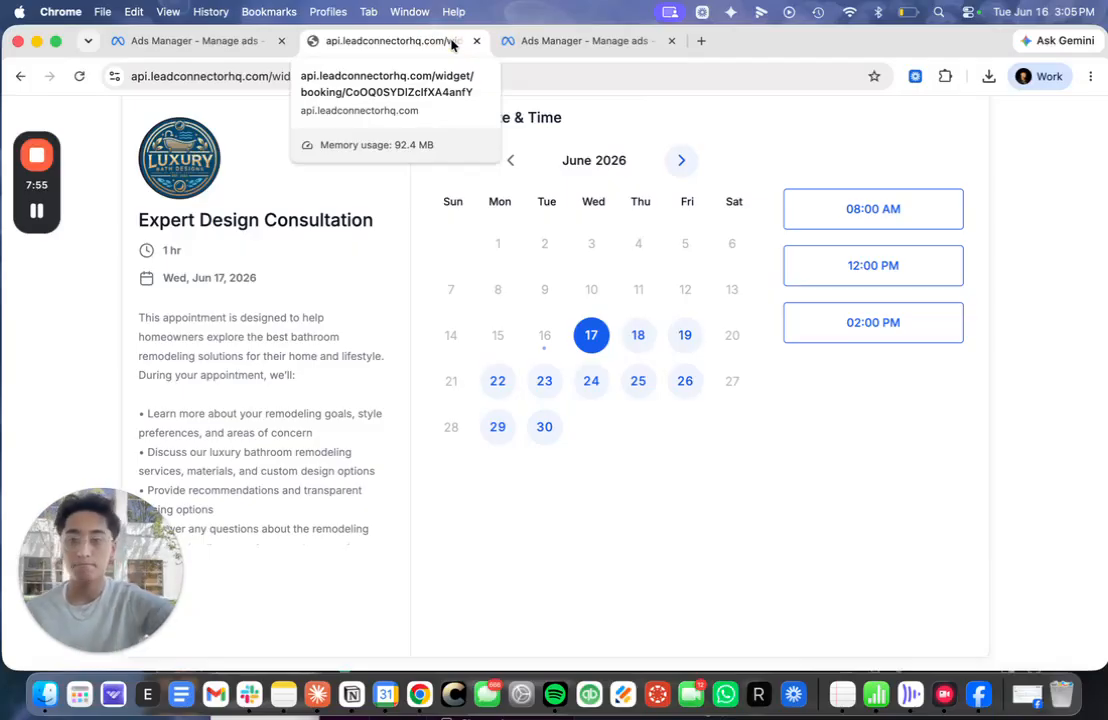
left_click(205, 40)
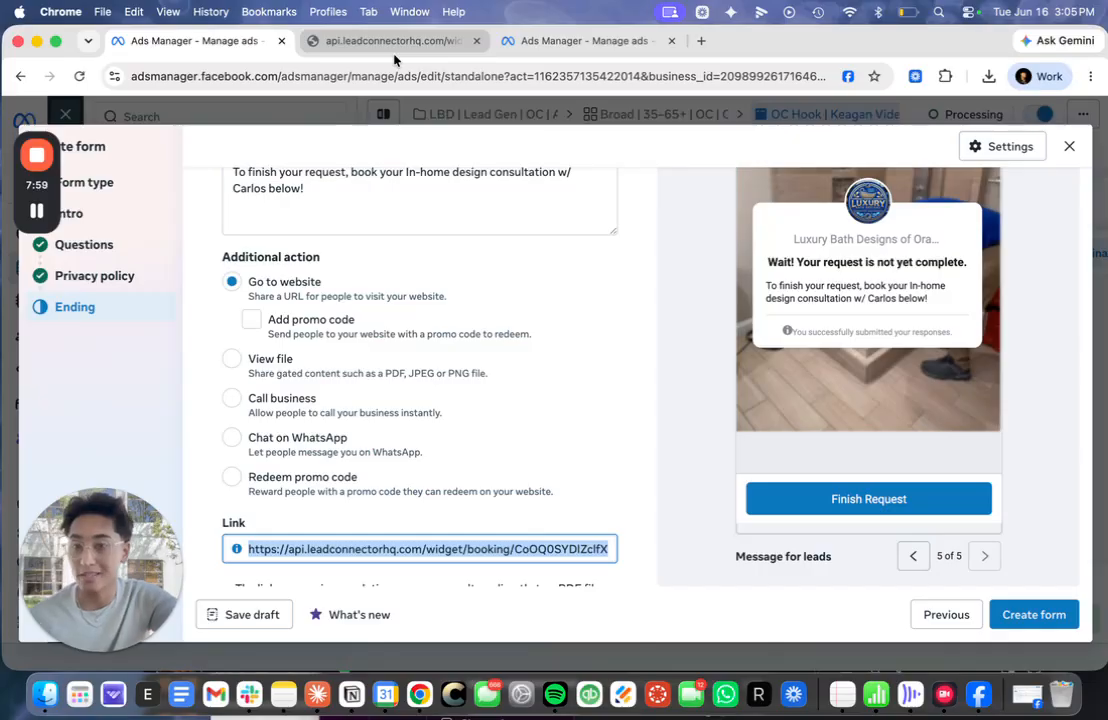
left_click(460, 42)
left_click(532, 48)
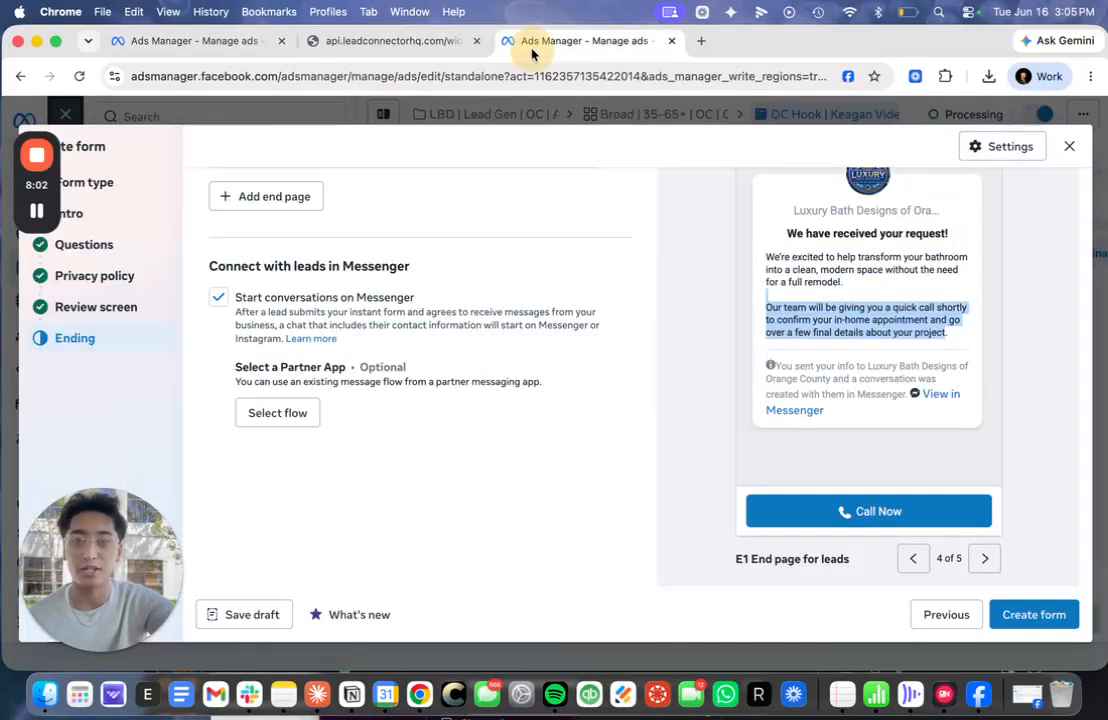
left_click(168, 11)
left_click(118, 43)
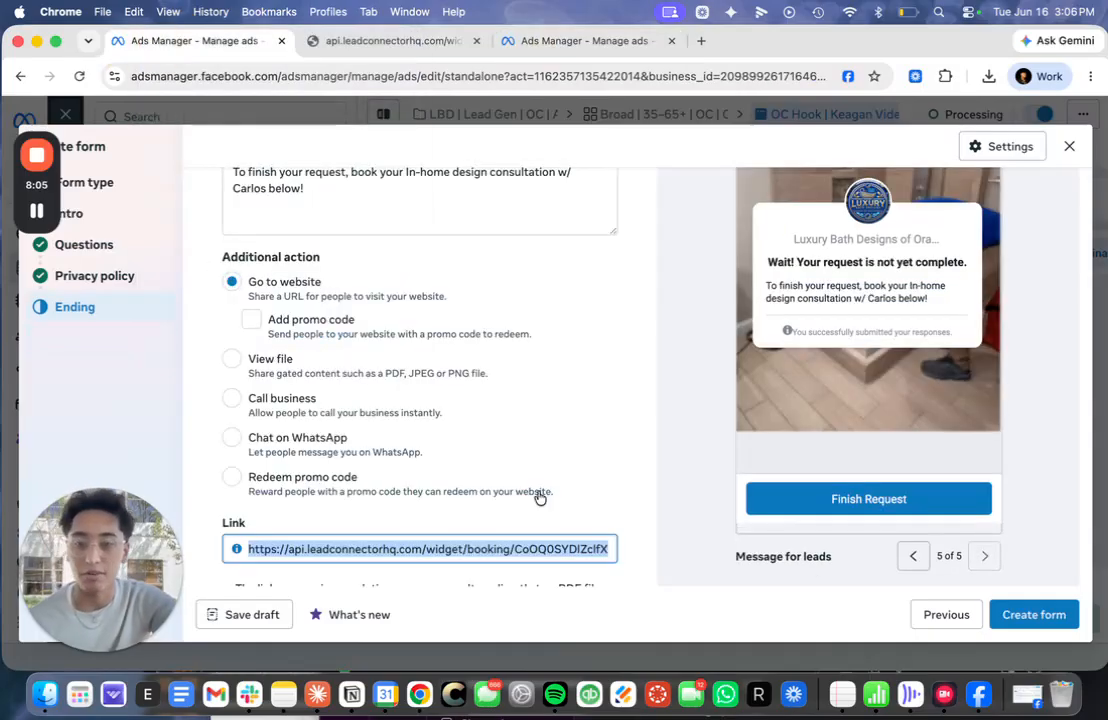
- Check the DAYGENCY form's Finish Request call to action and the booking calendar it links to
scroll(502, 509, "down", 5)
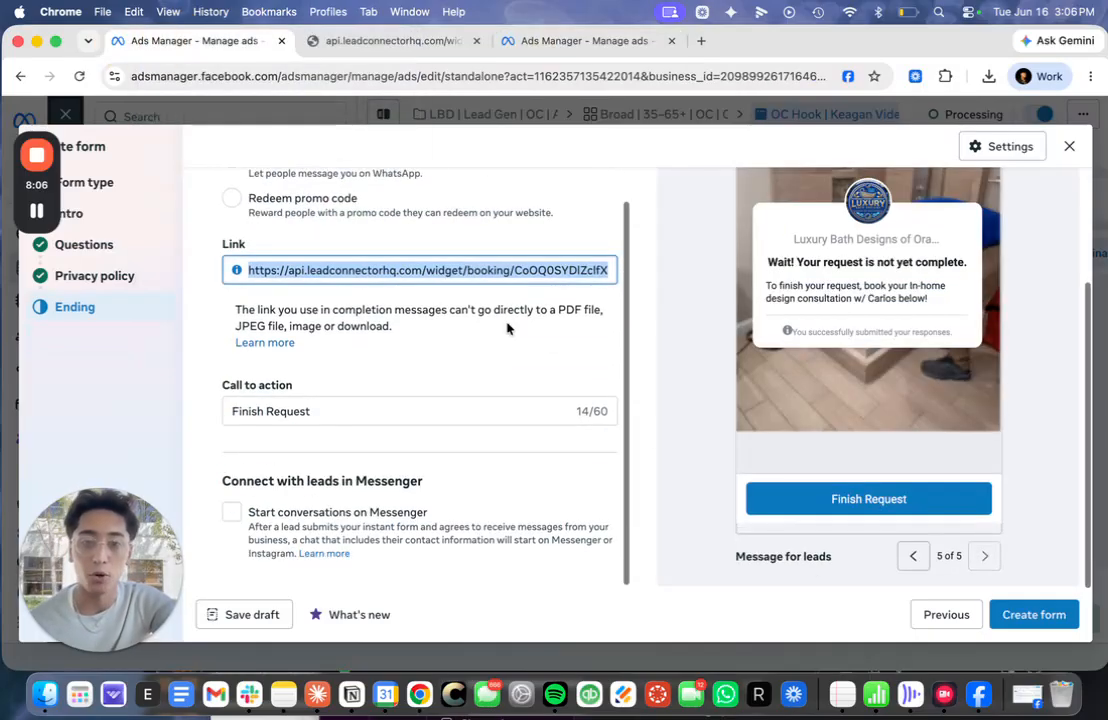
left_click(376, 382)
left_click(396, 46)
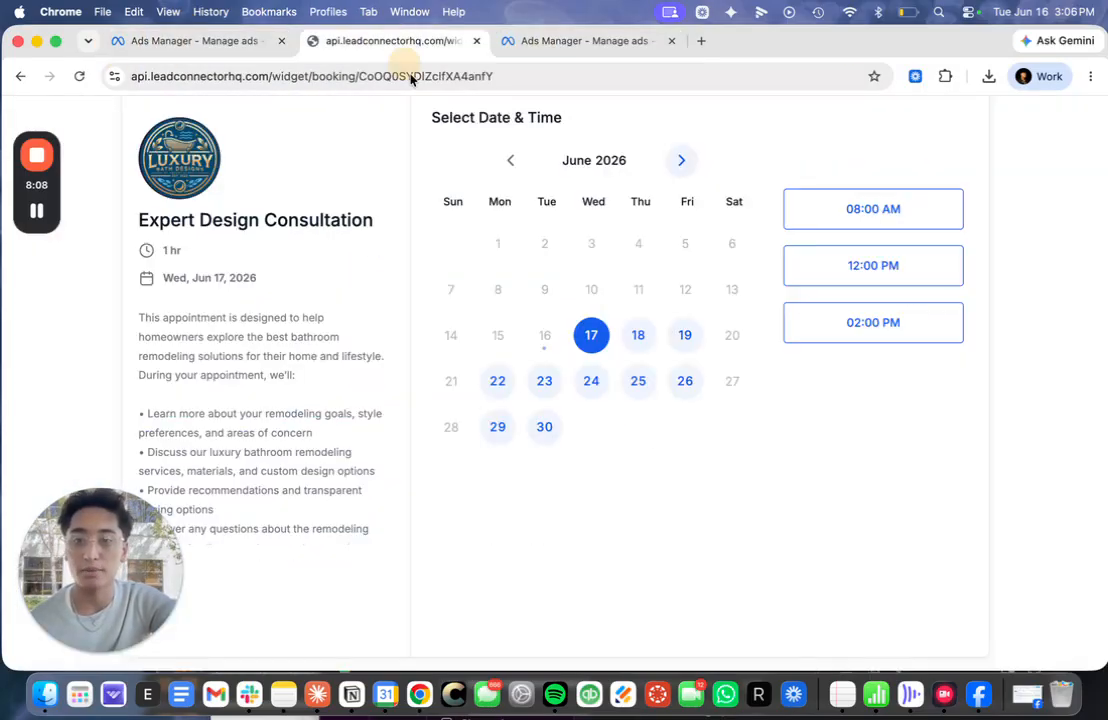
- Close the booking page and compare the PERSPECTIVE form's Call Now end page for leads with the DAYGENCY form's ending
left_click(494, 42)
scroll(509, 277, "up", 3)
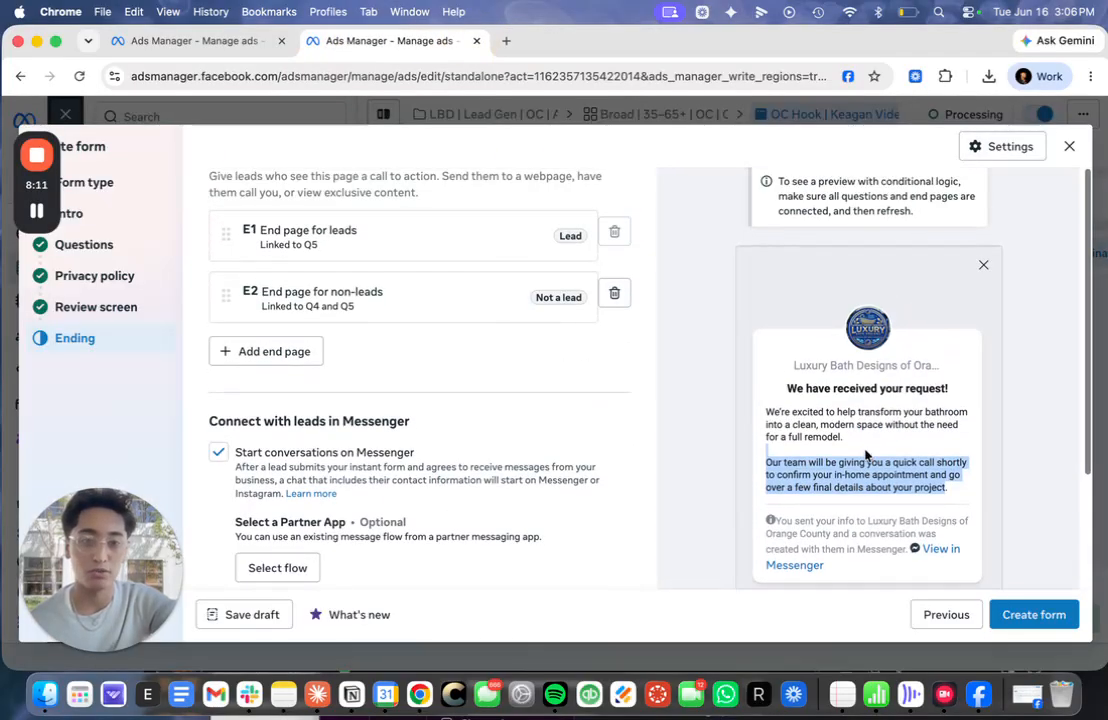
left_click(861, 456)
scroll(860, 460, "down", 3)
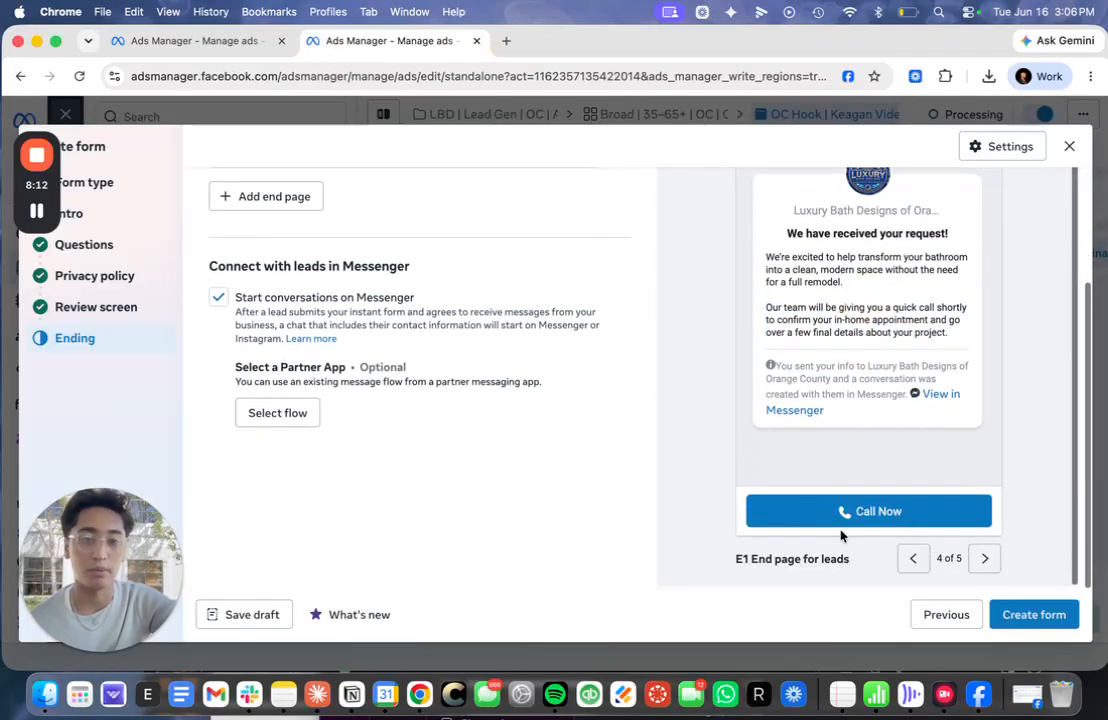
left_click(178, 41)
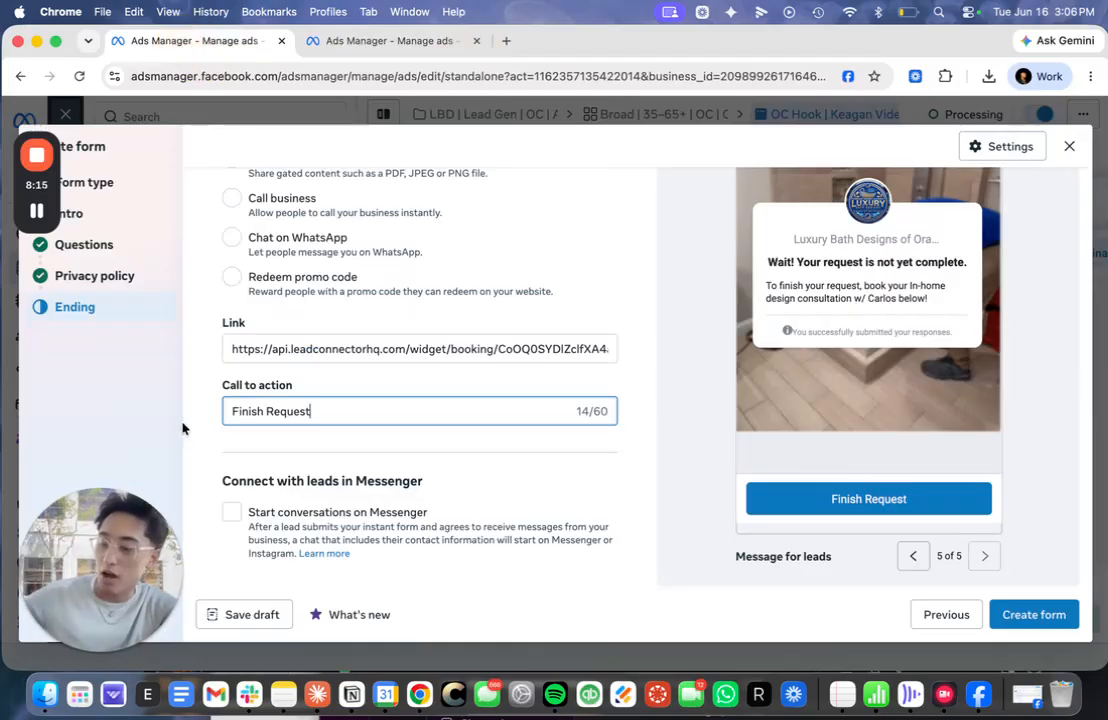